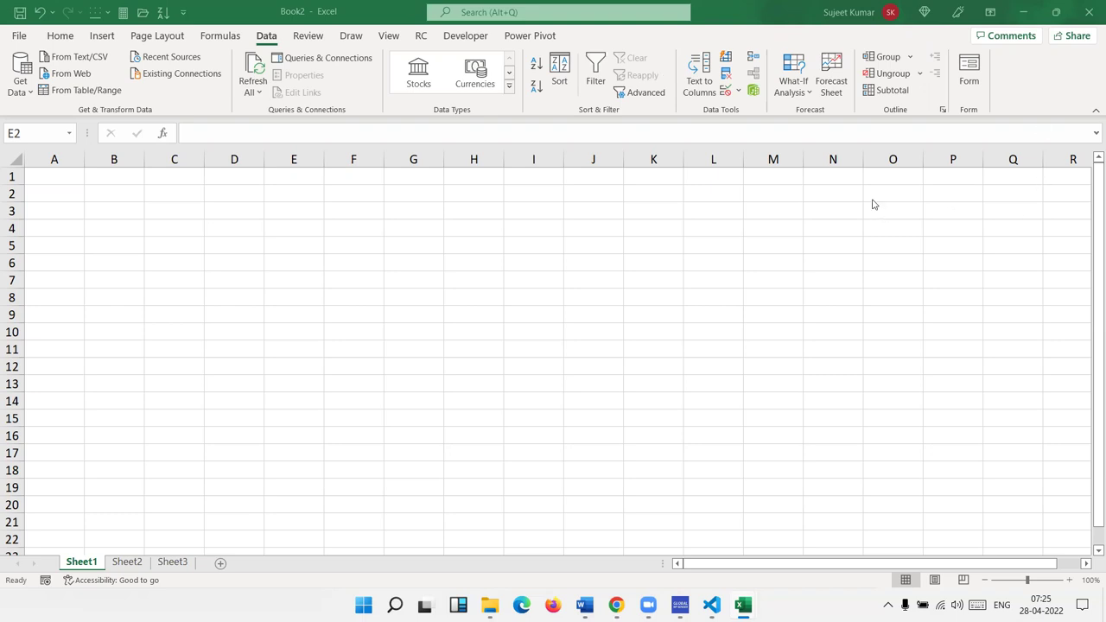
Step: Leave the current edit and select cell I3 on the worksheet
{"action": "key", "text": "Escape"}
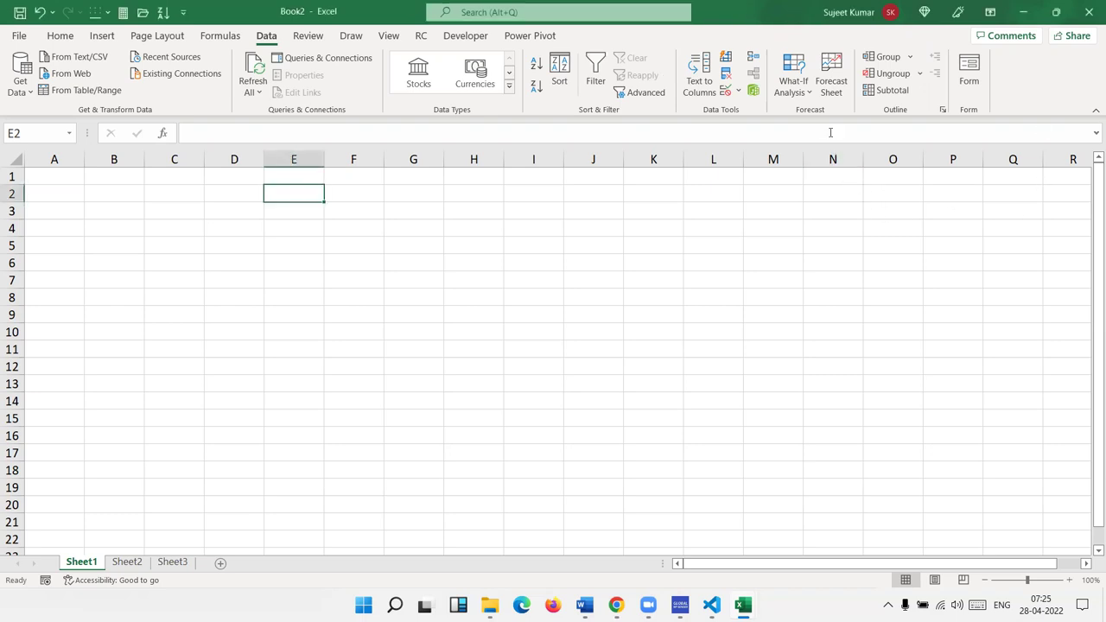
{"action": "left_click", "coordinate": [547, 152]}
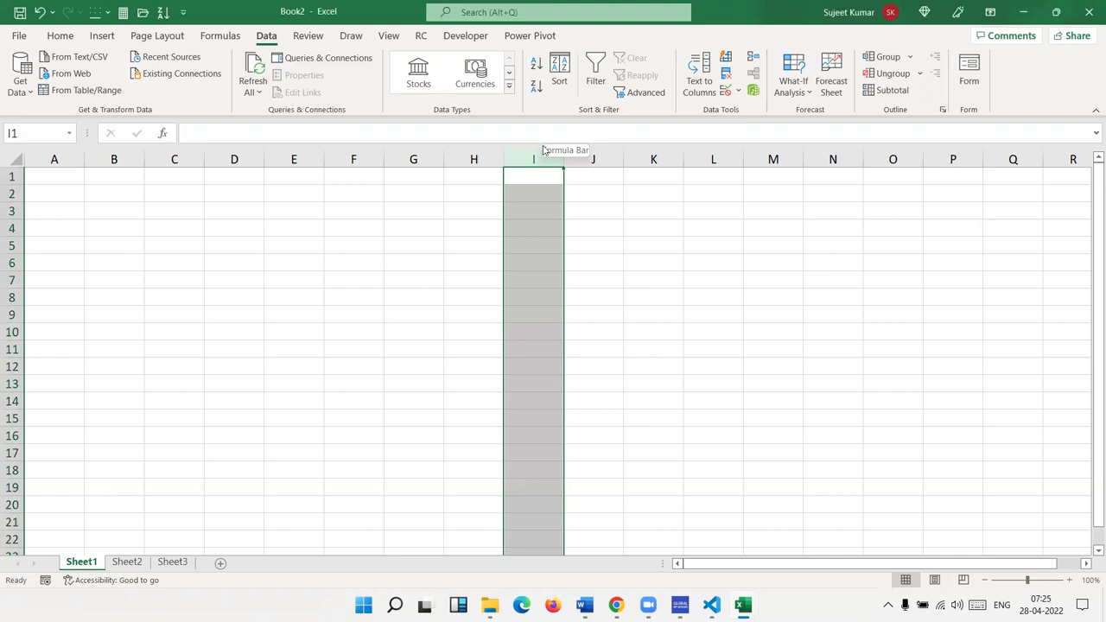
{"action": "left_click", "coordinate": [520, 208]}
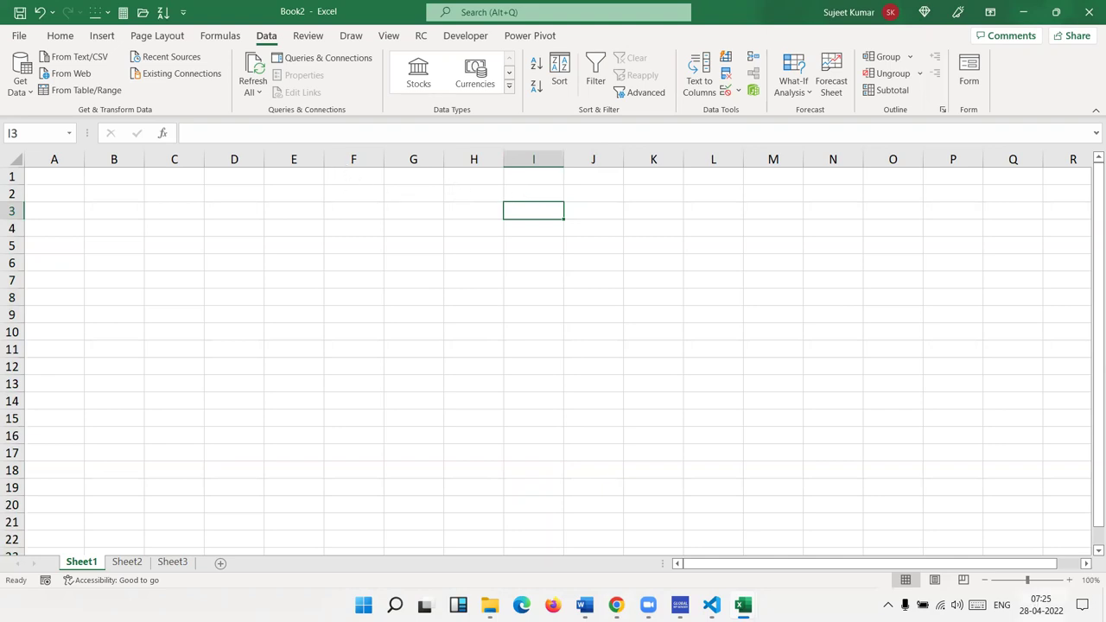
Step: In File Explorer, create a new folder named 2022 on Local Disk (E:)
{"action": "mouse_move", "coordinate": [1034, 605]}
{"action": "left_click", "coordinate": [490, 605]}
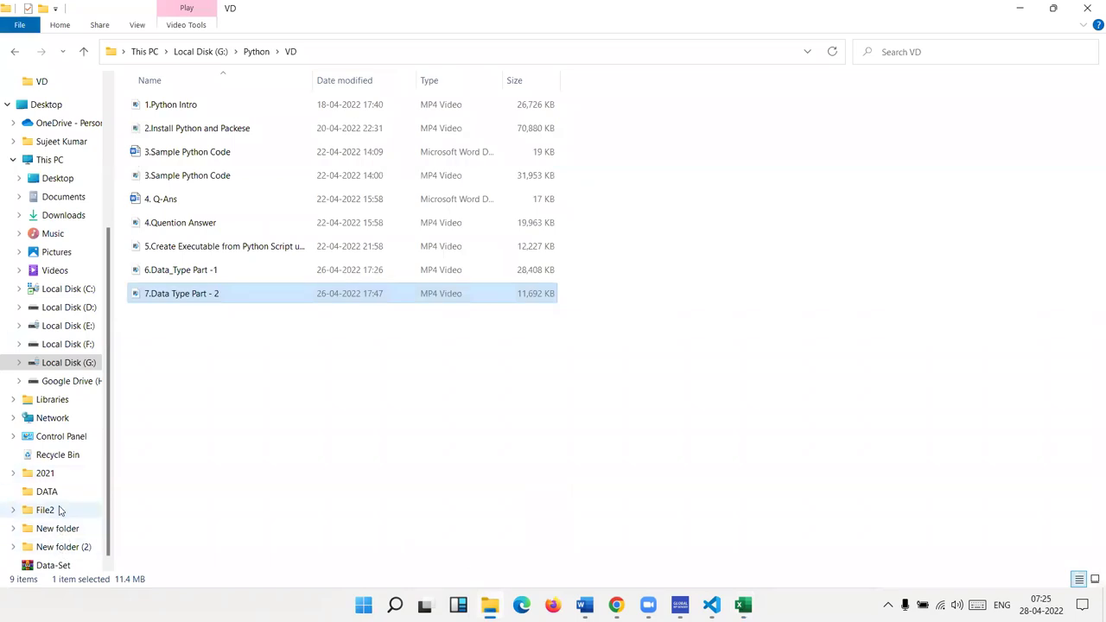
{"action": "scroll", "coordinate": [80, 490], "scroll_direction": "down", "scroll_amount": 1}
{"action": "scroll", "coordinate": [65, 484], "scroll_direction": "up", "scroll_amount": 1}
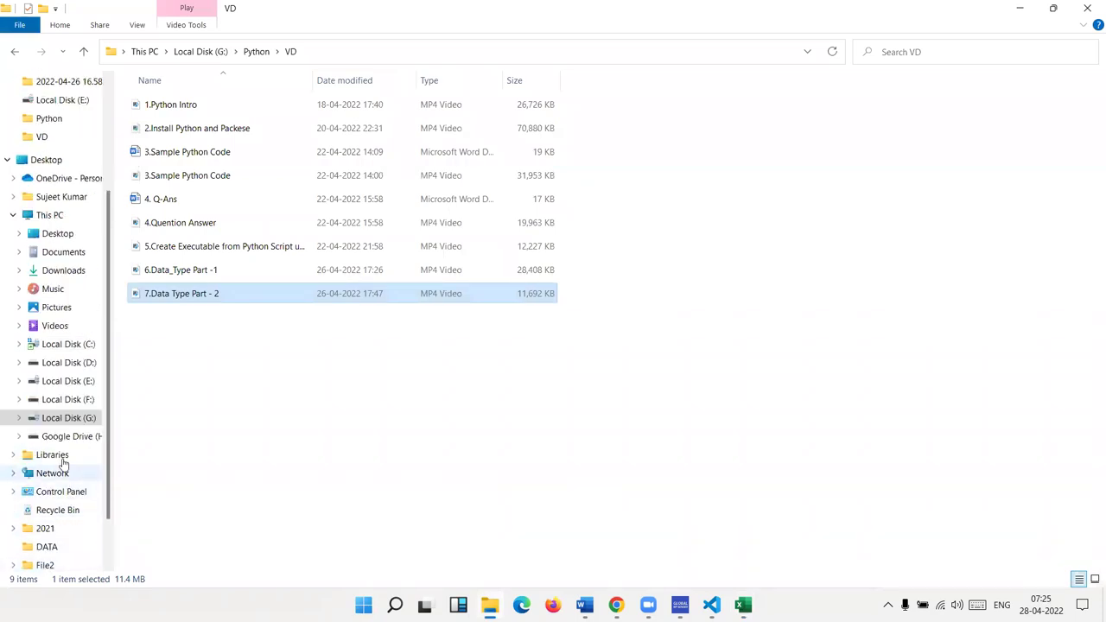
{"action": "left_click", "coordinate": [71, 381]}
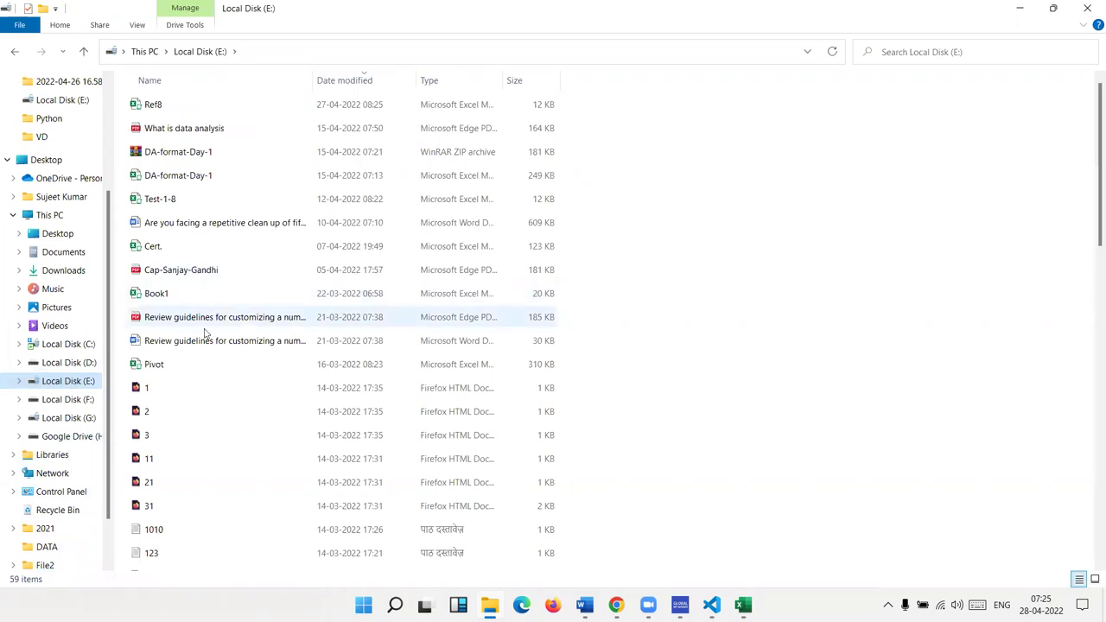
{"action": "scroll", "coordinate": [248, 331], "scroll_direction": "down", "scroll_amount": 10}
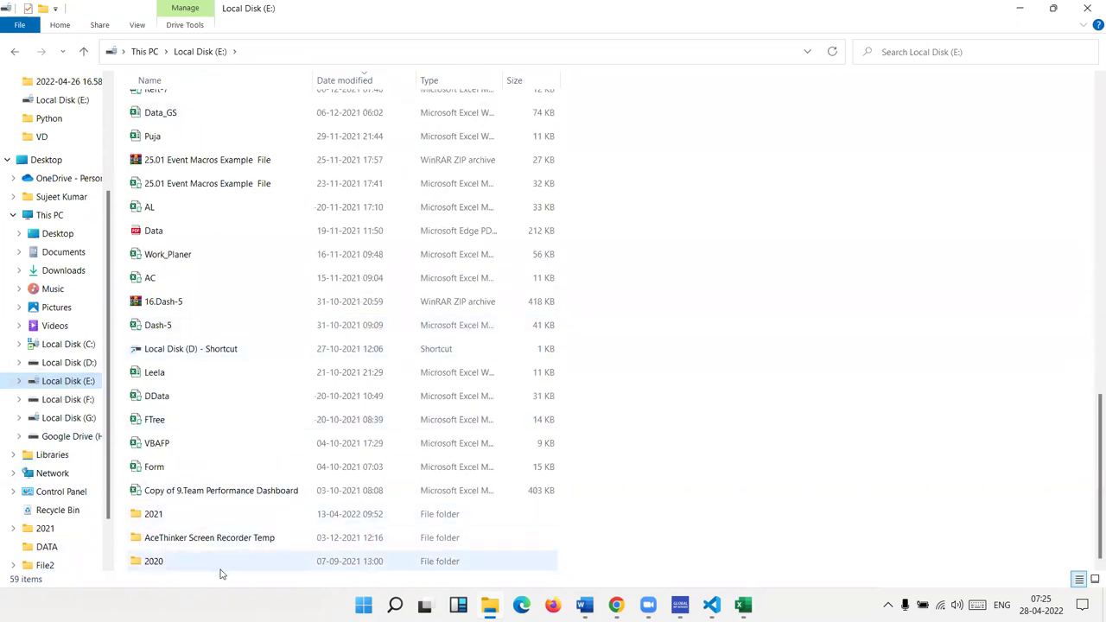
{"action": "right_click", "coordinate": [722, 474]}
{"action": "mouse_move", "coordinate": [760, 440]}
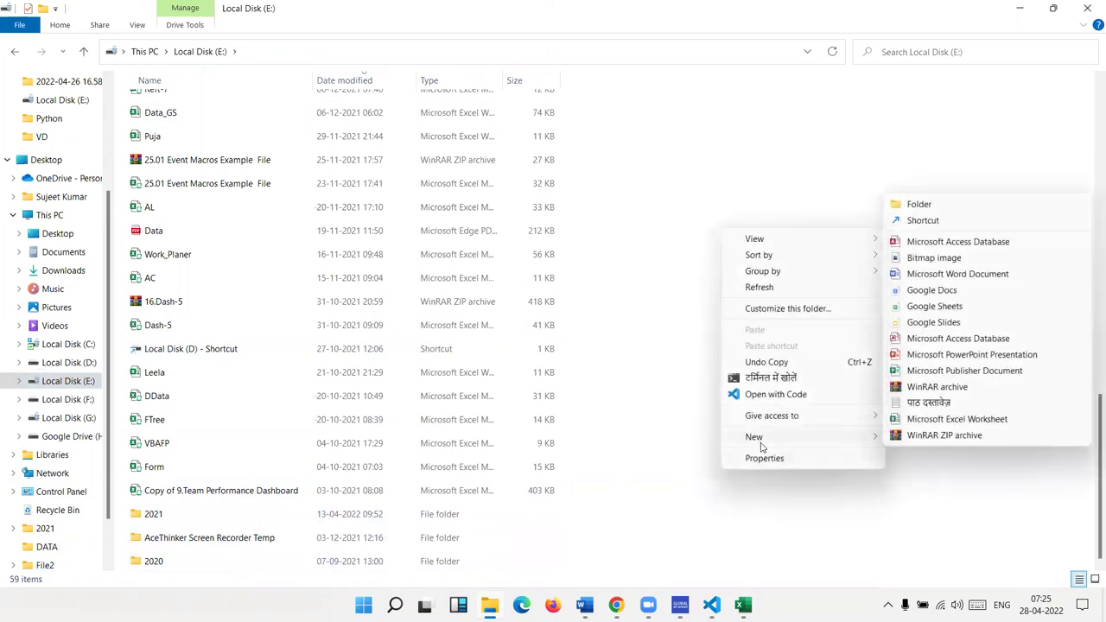
{"action": "left_click", "coordinate": [917, 208]}
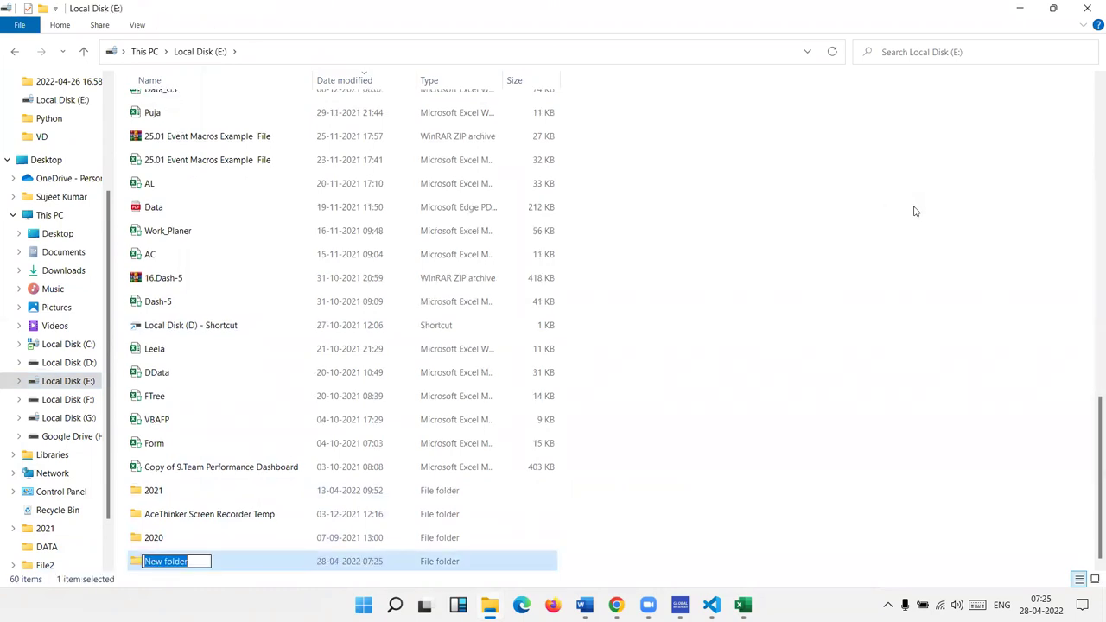
{"action": "type", "text": "2022"}
{"action": "key", "text": "Return"}
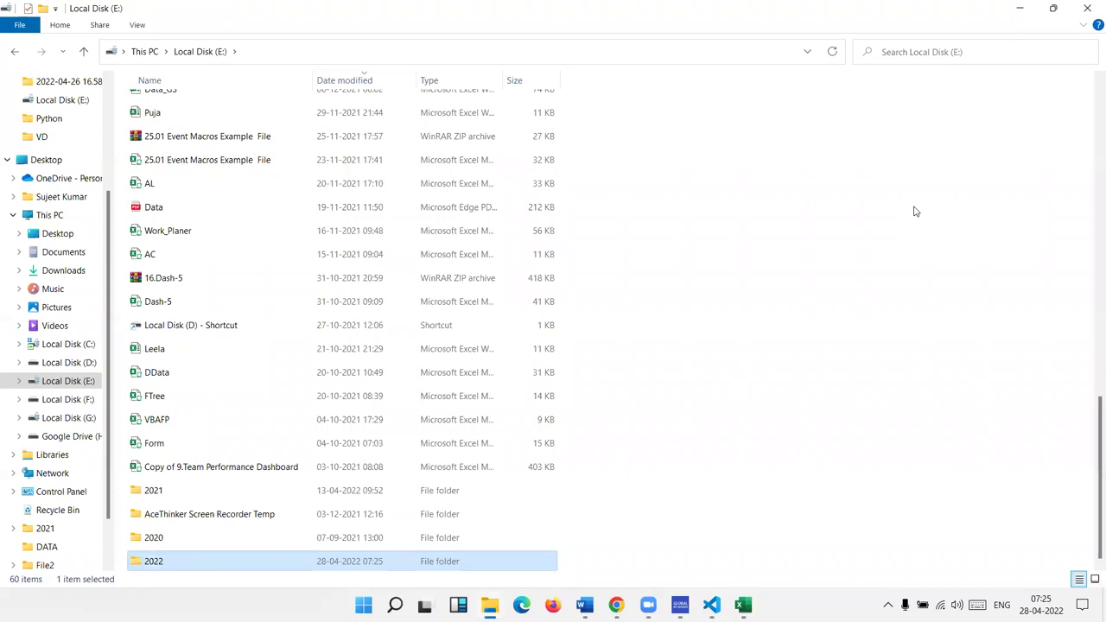
Step: Inside the 2022 folder, create a new folder named 4
{"action": "double_click", "coordinate": [214, 564]}
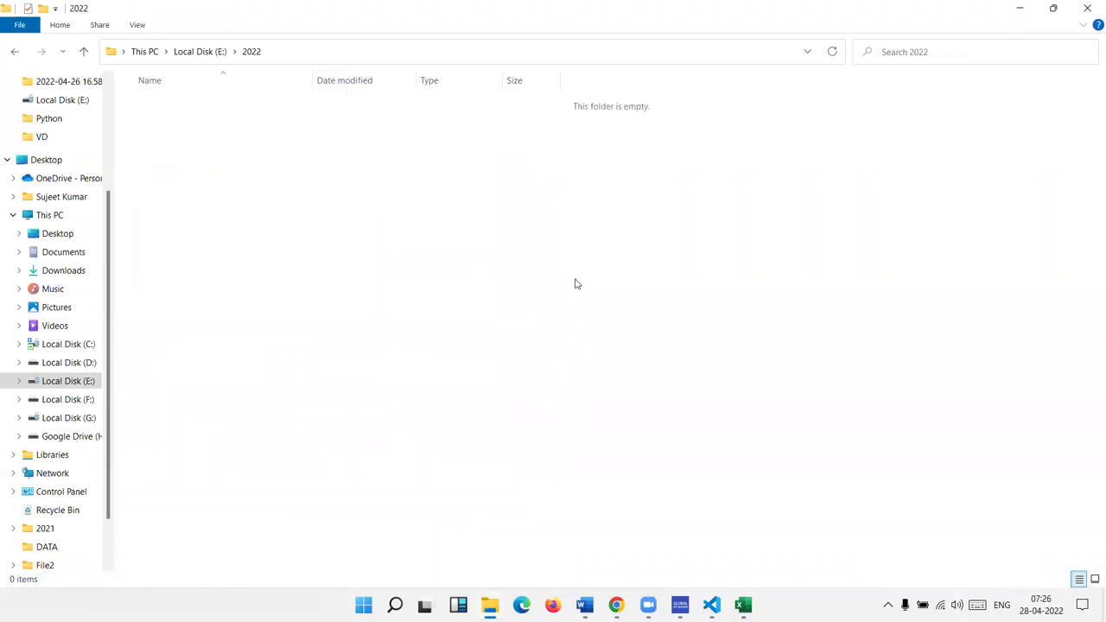
{"action": "right_click", "coordinate": [501, 200]}
{"action": "mouse_move", "coordinate": [617, 404]}
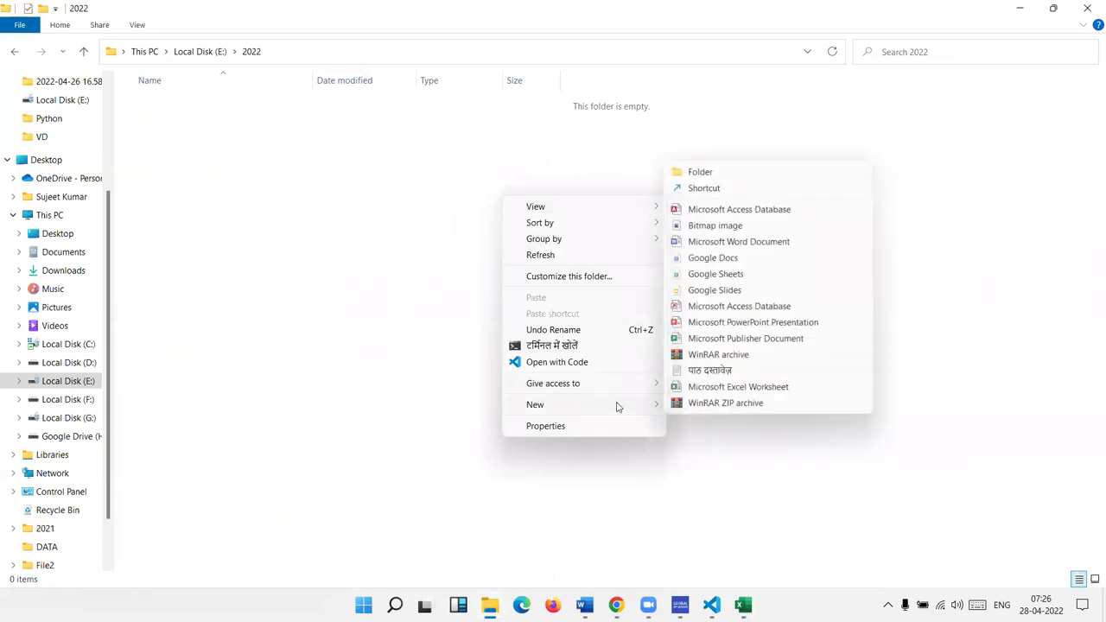
{"action": "left_click", "coordinate": [701, 171]}
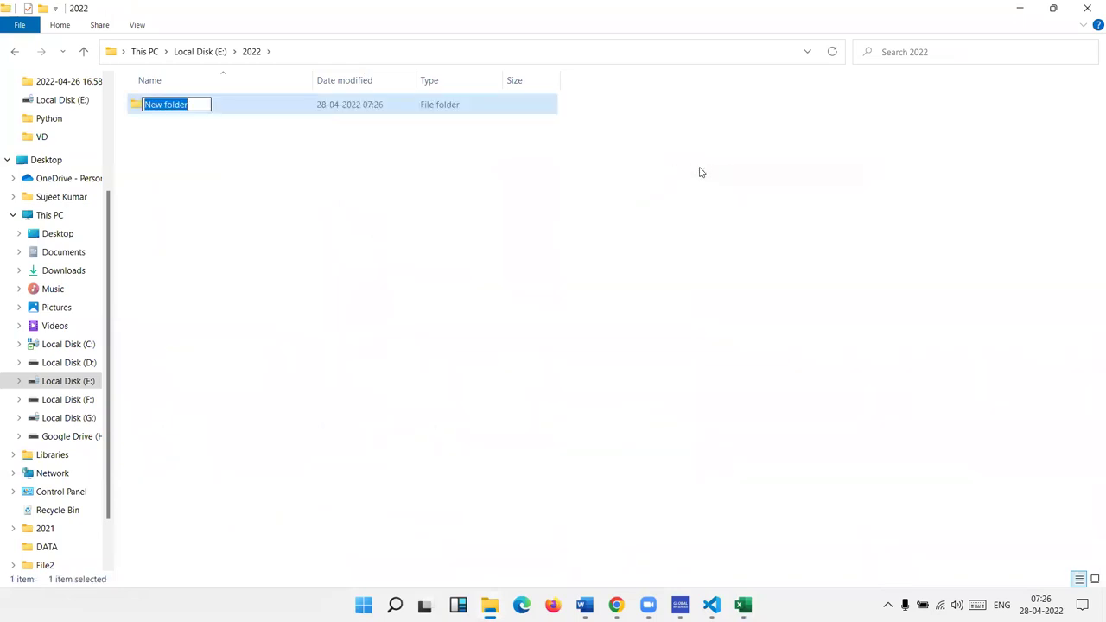
{"action": "type", "text": "4"}
{"action": "key", "text": "Return"}
Step: Inside folder 4, create a new folder named 28
{"action": "left_click", "coordinate": [313, 182]}
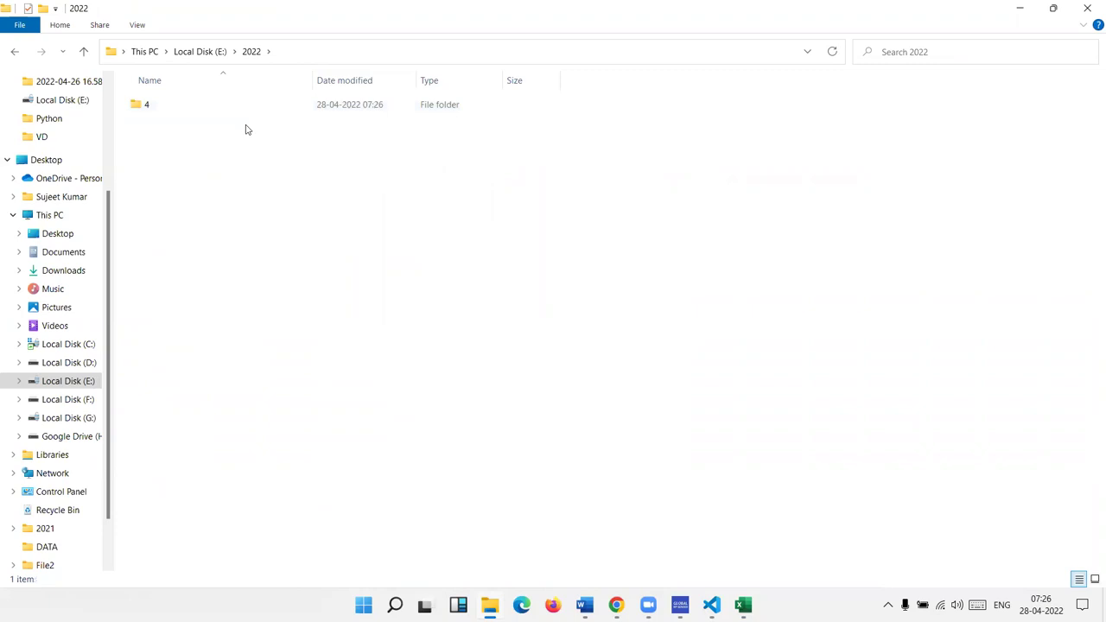
{"action": "double_click", "coordinate": [222, 114]}
{"action": "right_click", "coordinate": [230, 151]}
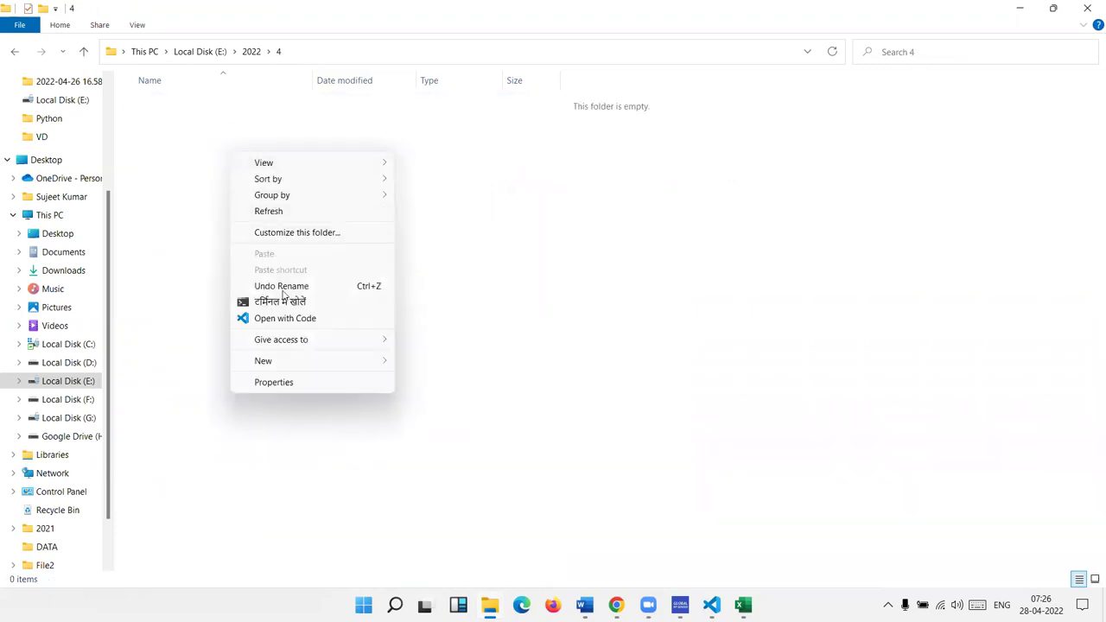
{"action": "mouse_move", "coordinate": [286, 360]}
{"action": "left_click", "coordinate": [468, 365]}
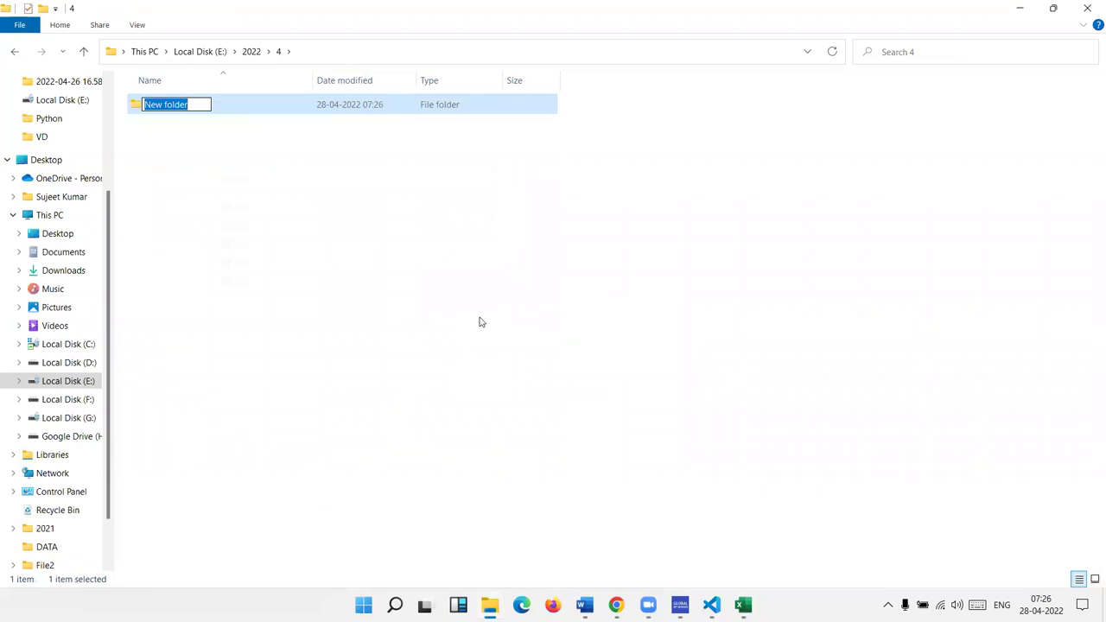
{"action": "type", "text": "28"}
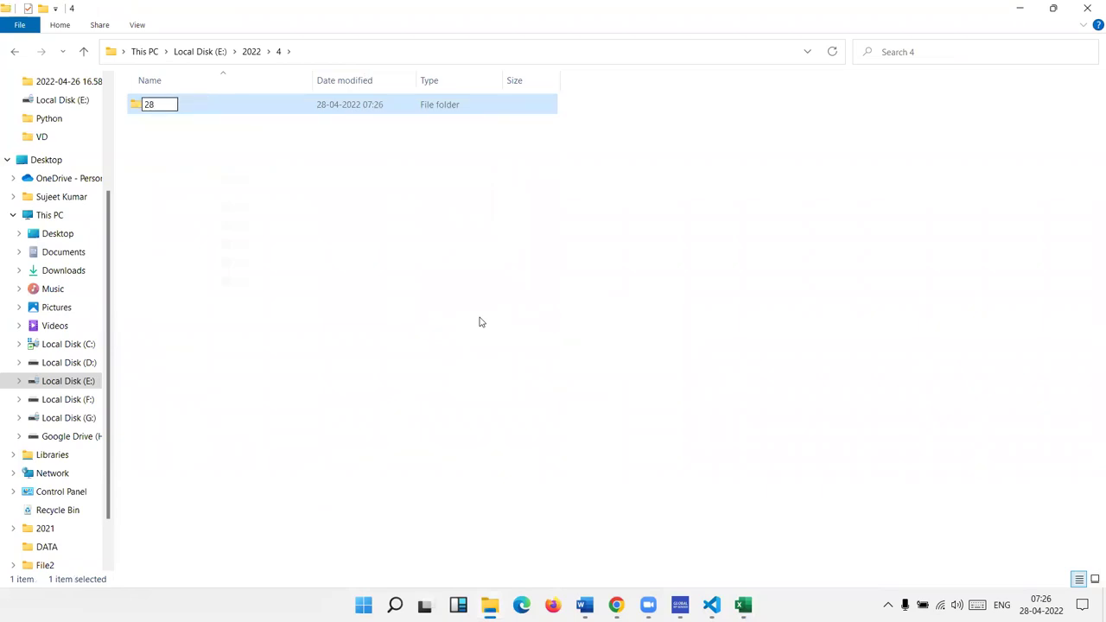
{"action": "key", "text": "Return"}
Step: Inside folder 28, add a new Microsoft Excel Worksheet
{"action": "left_click", "coordinate": [246, 166]}
{"action": "left_click", "coordinate": [213, 110]}
{"action": "double_click", "coordinate": [213, 114]}
{"action": "right_click", "coordinate": [227, 116]}
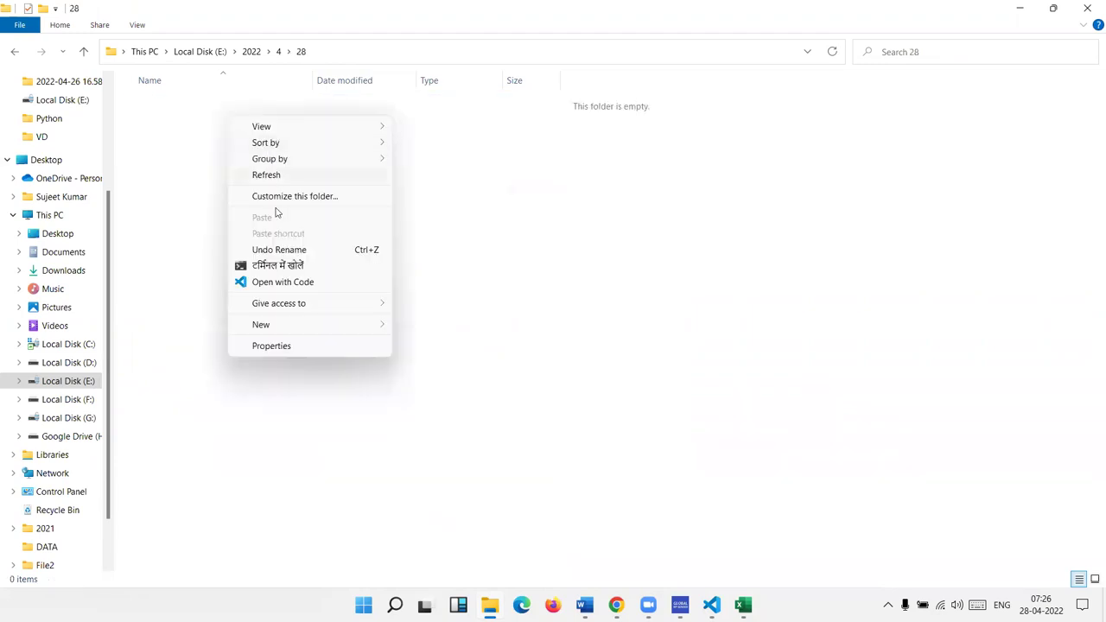
{"action": "mouse_move", "coordinate": [284, 326]}
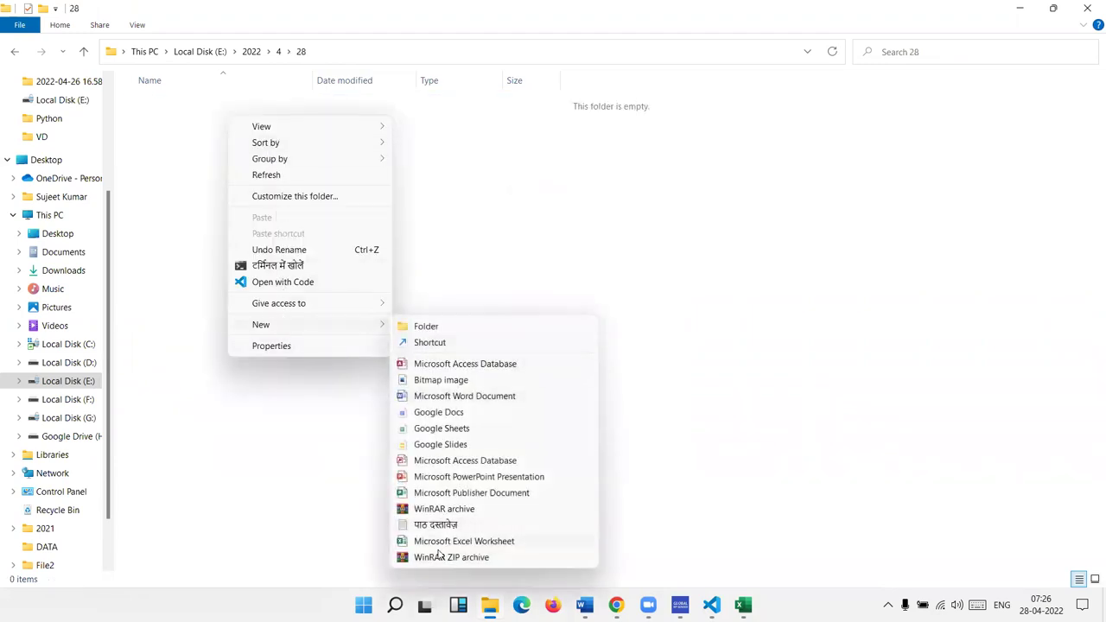
{"action": "left_click", "coordinate": [444, 543]}
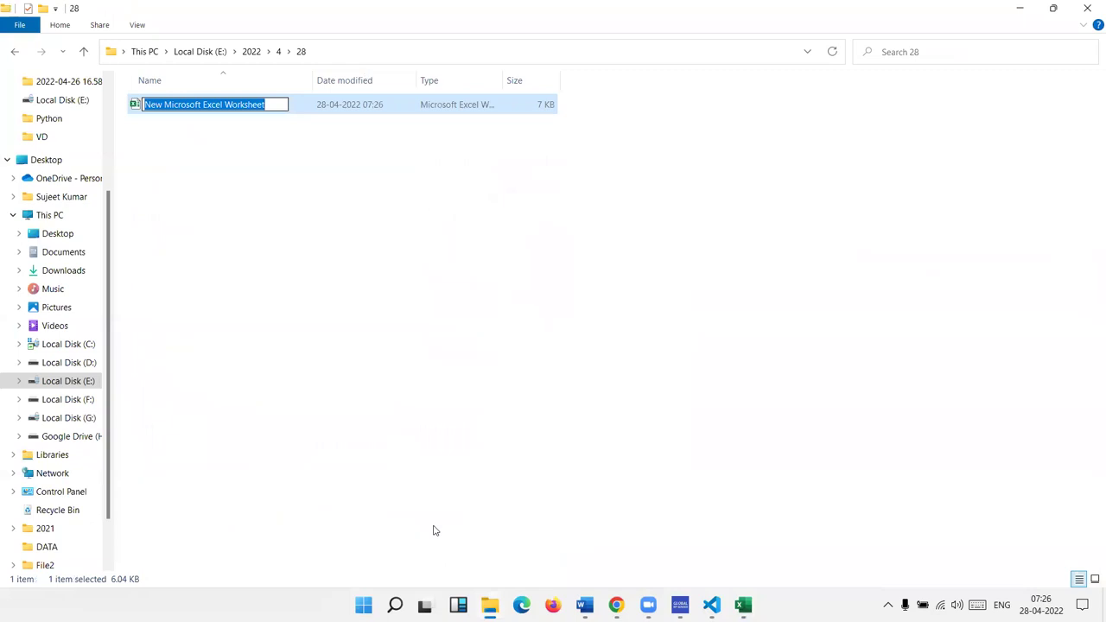
Step: Name the new workbook 28, then go back up to Local Disk (E:)
{"action": "type", "text": "28"}
{"action": "key", "text": "Return"}
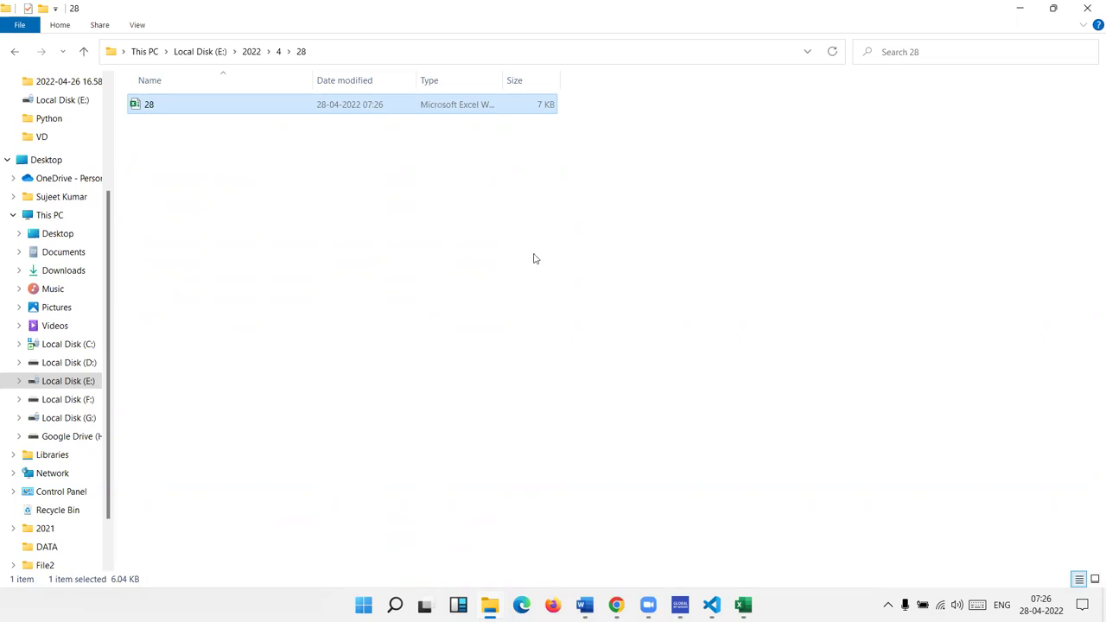
{"action": "left_click", "coordinate": [84, 54]}
{"action": "left_click", "coordinate": [84, 54]}
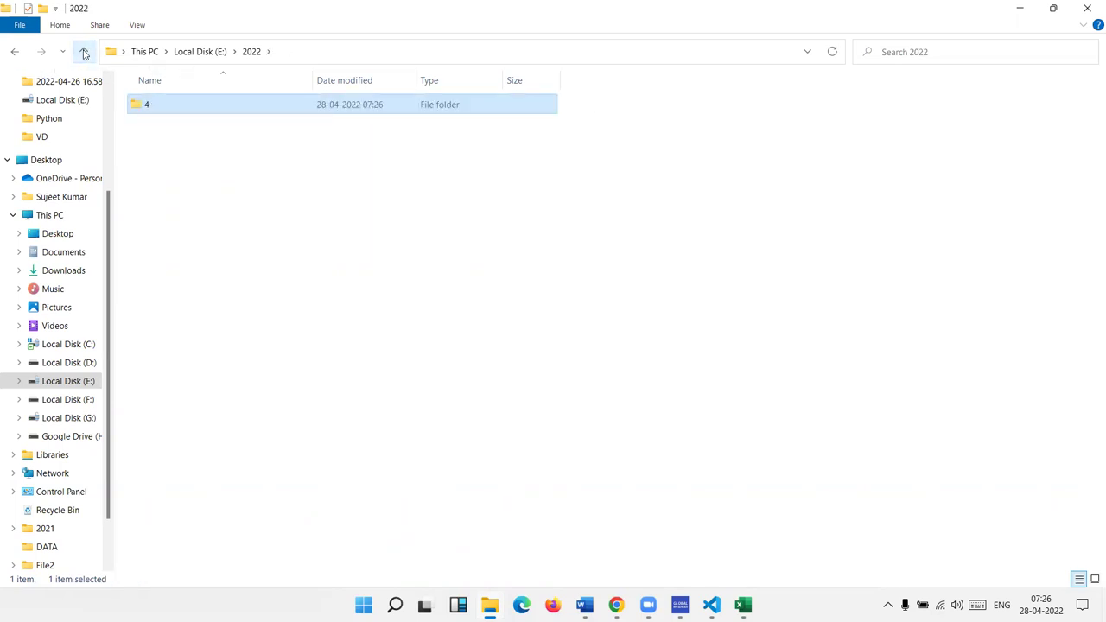
{"action": "left_click", "coordinate": [84, 50]}
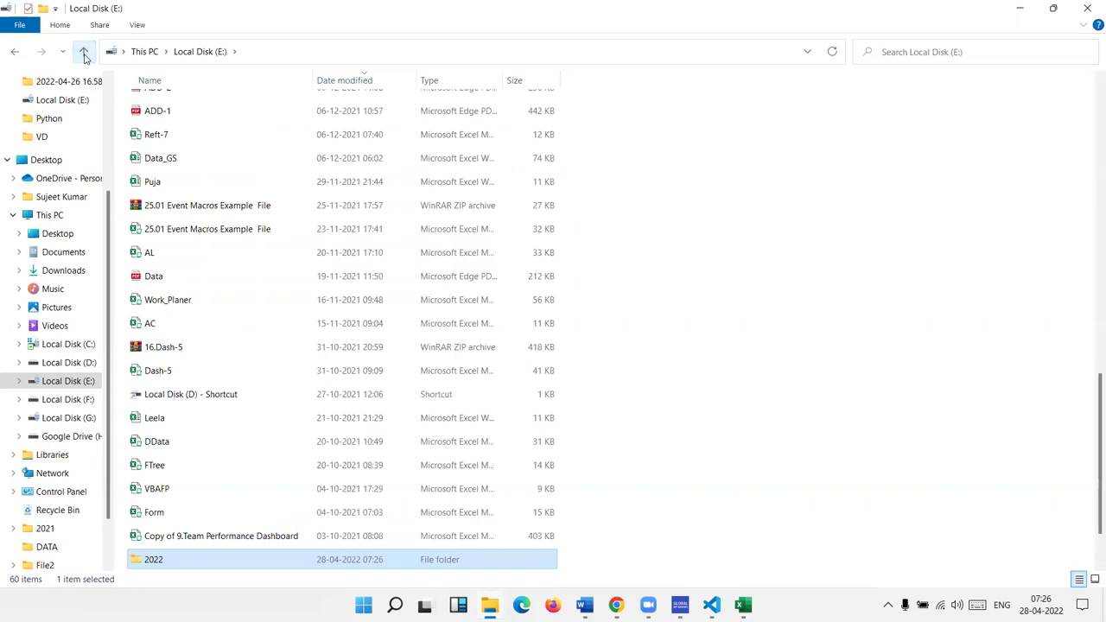
Step: Permanently delete the 2022 folder with Shift+Delete and confirm
{"action": "scroll", "coordinate": [207, 512], "scroll_direction": "down", "scroll_amount": 1}
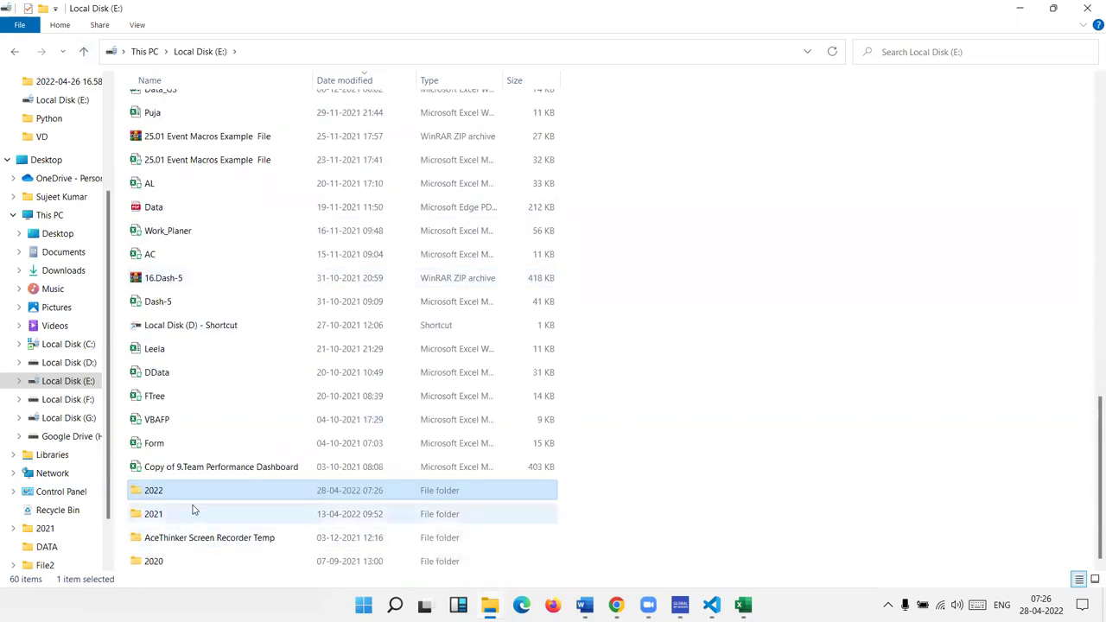
{"action": "key", "text": "shift+Delete"}
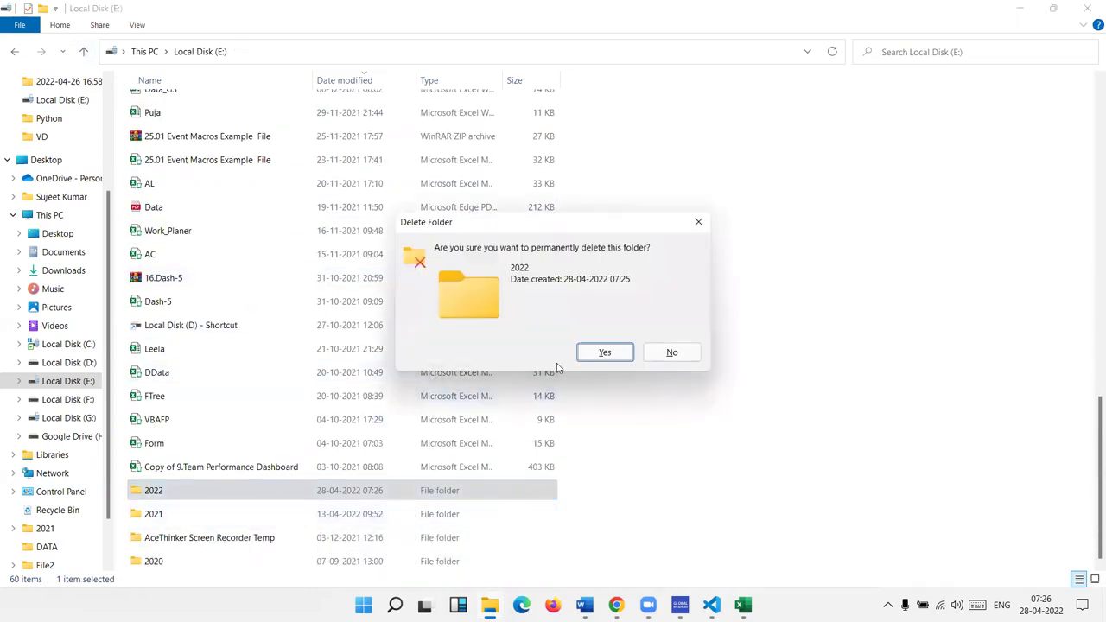
{"action": "left_click", "coordinate": [604, 352]}
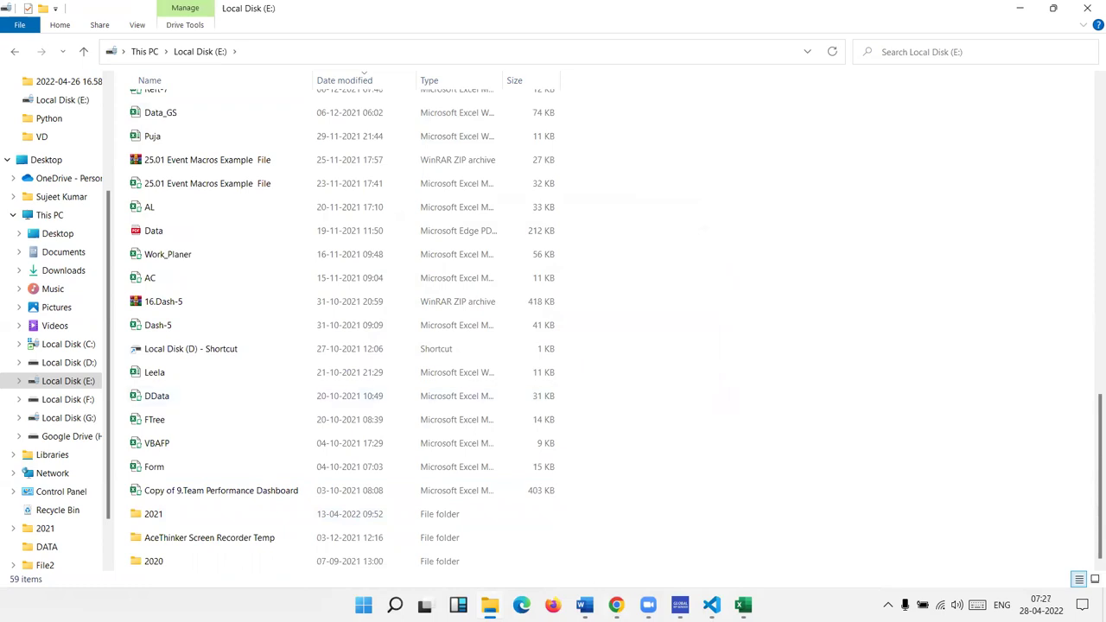
Step: Open the VBA editor for Book1 and tile it side by side with the workbook
{"action": "mouse_move", "coordinate": [744, 603]}
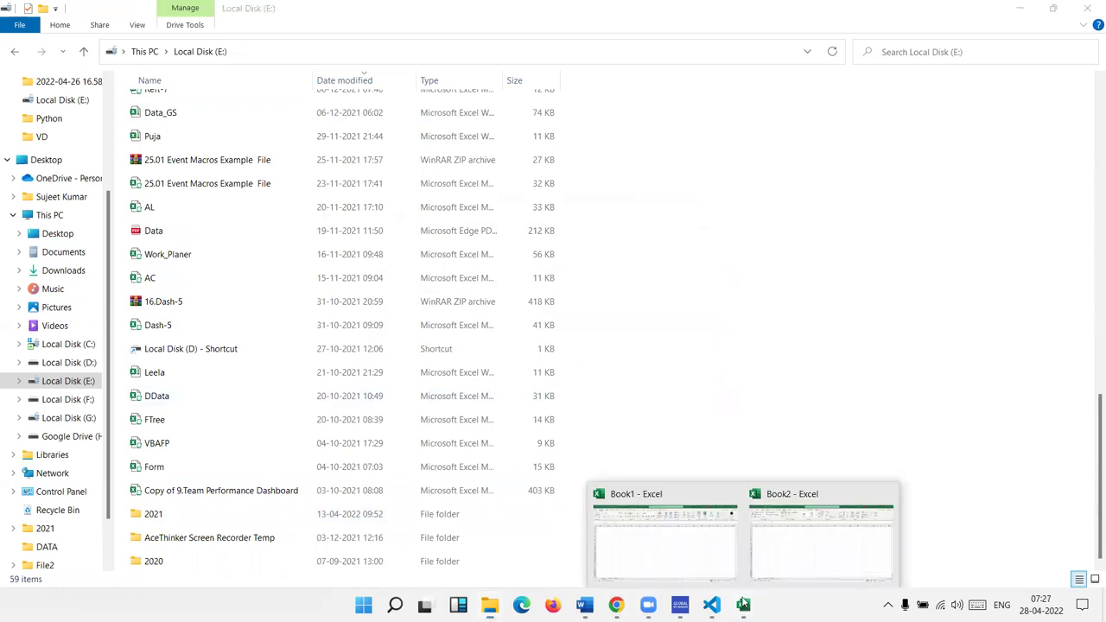
{"action": "left_click", "coordinate": [716, 562]}
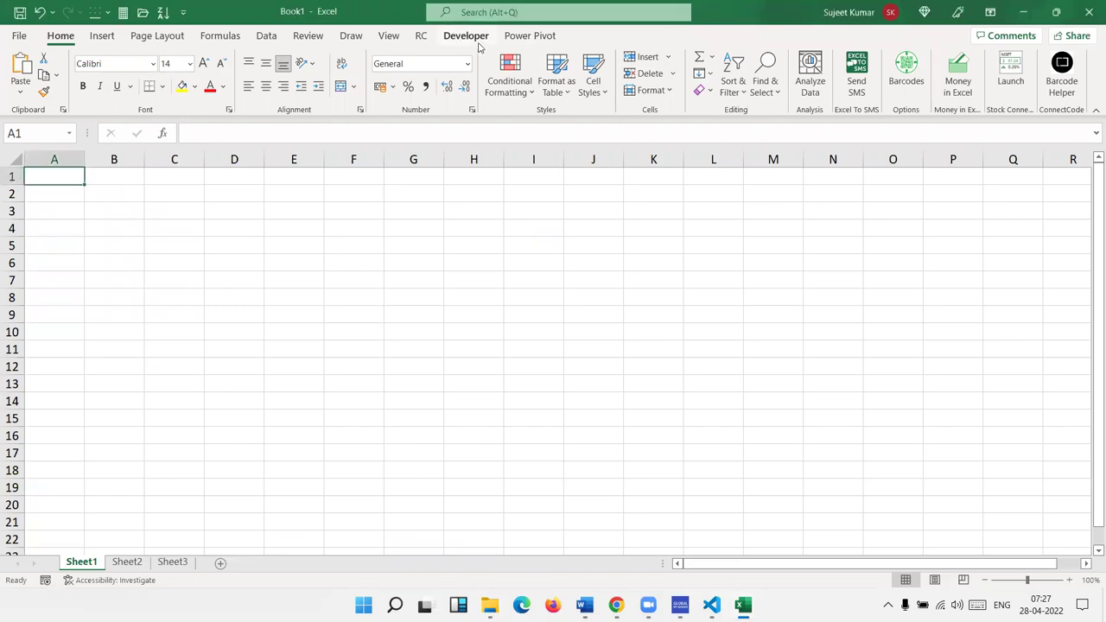
{"action": "left_click", "coordinate": [475, 43]}
{"action": "left_click", "coordinate": [18, 73]}
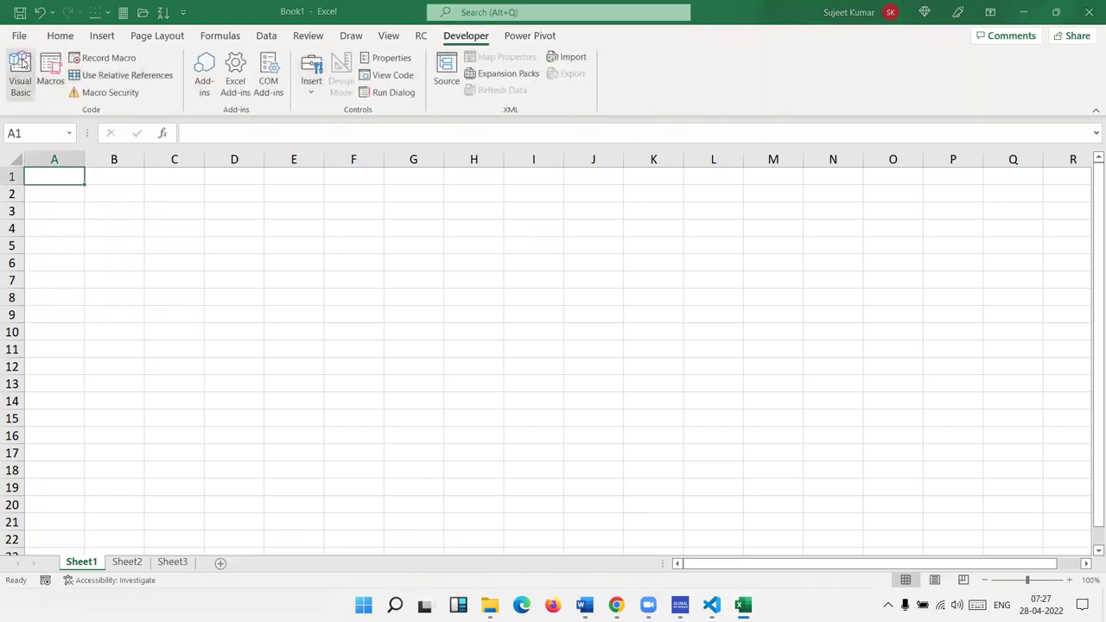
{"action": "mouse_move", "coordinate": [645, 11]}
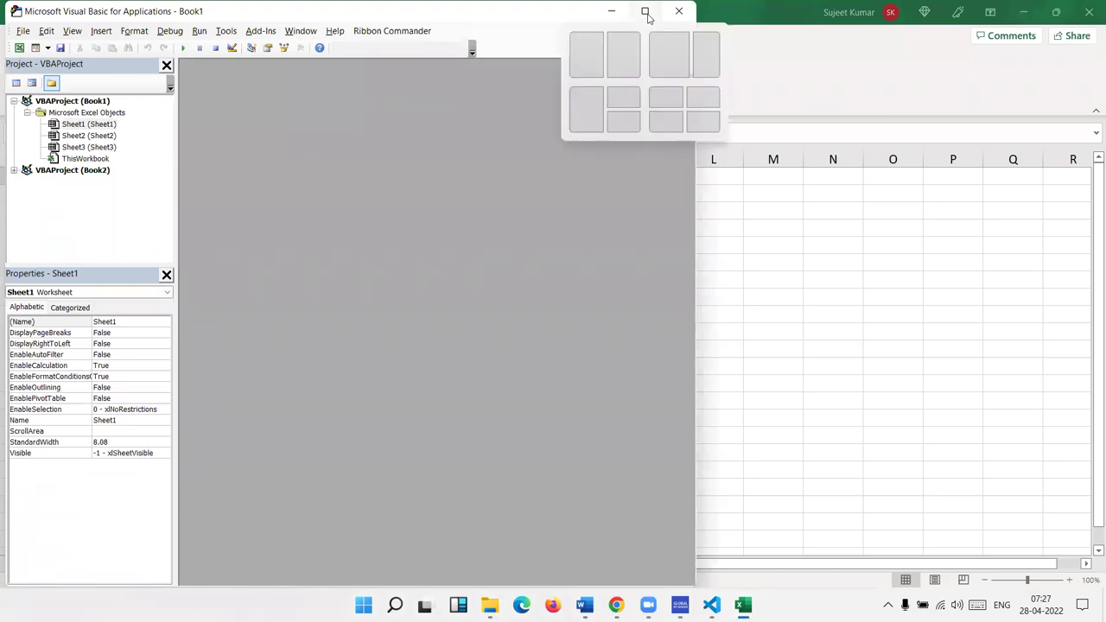
{"action": "left_click", "coordinate": [599, 44]}
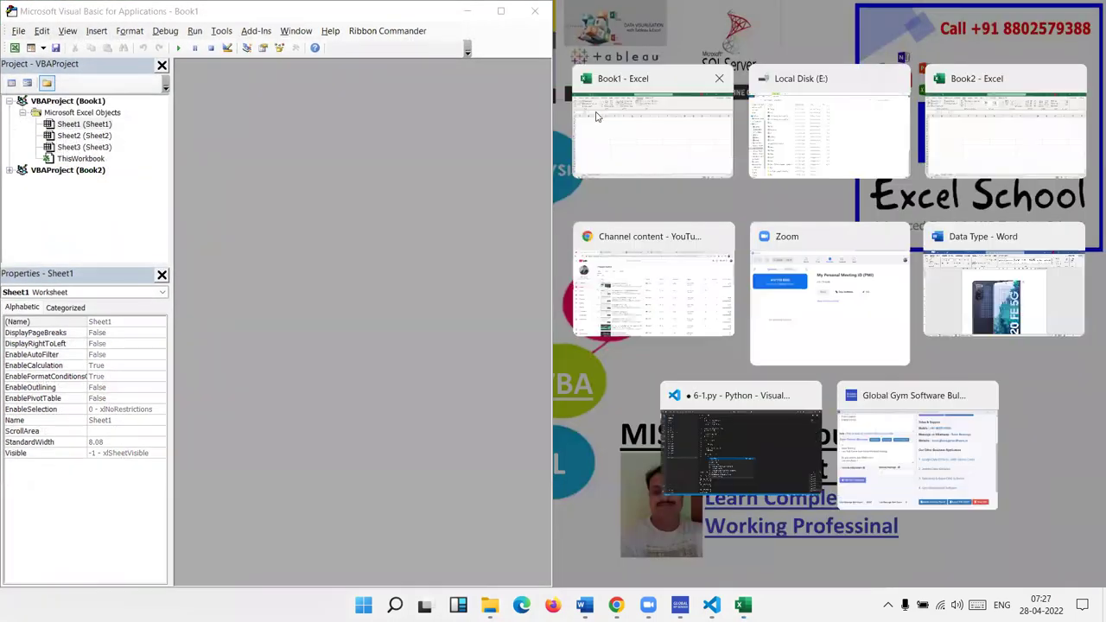
{"action": "left_click", "coordinate": [598, 116]}
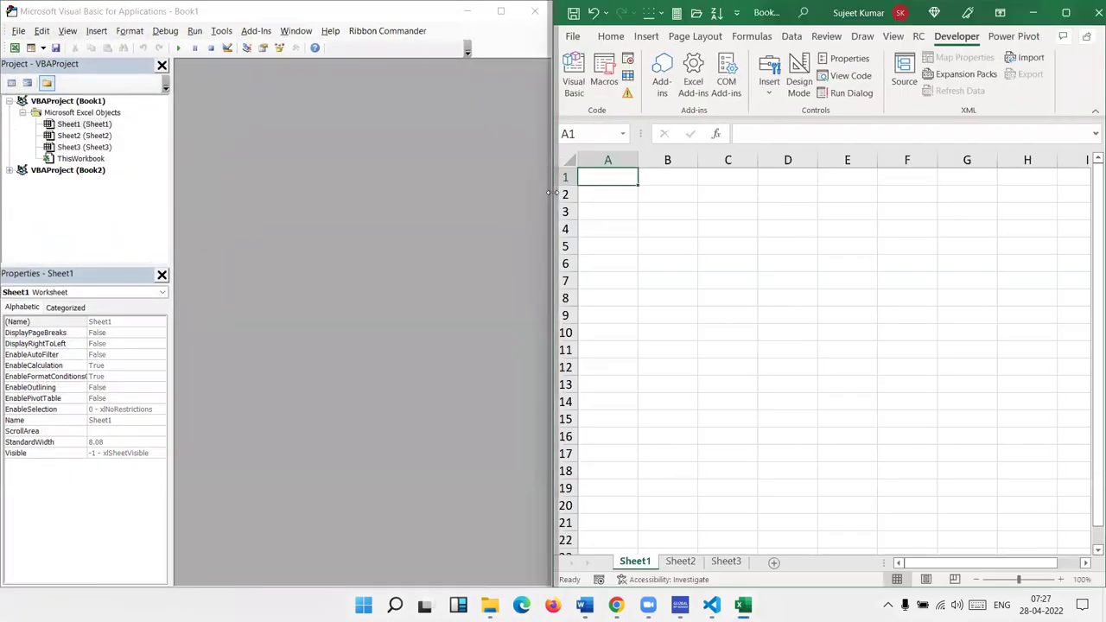
{"action": "left_click_drag", "start_coordinate": [550, 193], "coordinate": [594, 193]}
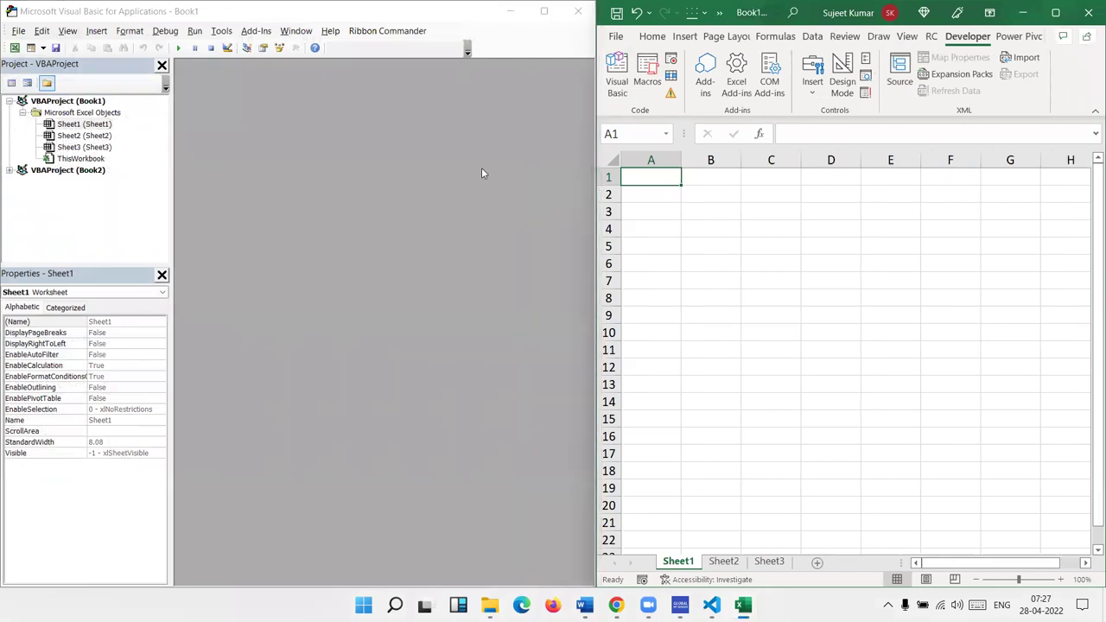
Step: Insert a new module and declare Sub f_P()
{"action": "left_click", "coordinate": [98, 32]}
{"action": "left_click", "coordinate": [110, 78]}
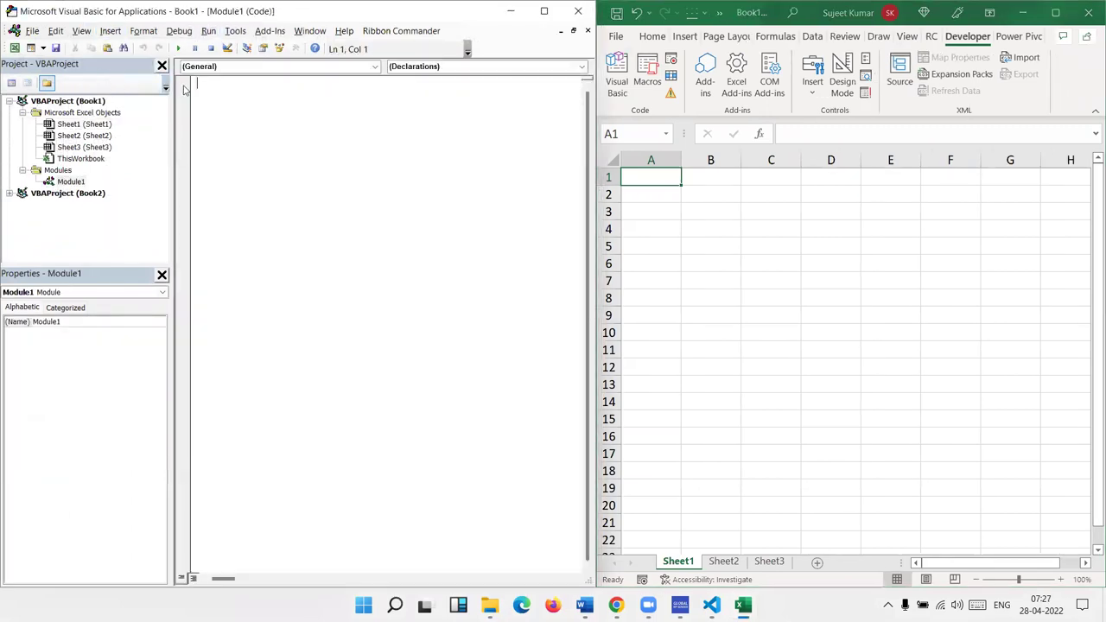
{"action": "type", "text": "sub "}
{"action": "type", "text": "f_P"}
{"action": "type", "text": "()"}
{"action": "key", "text": "Return"}
{"action": "key", "text": "Return"}
{"action": "key", "text": "Return"}
{"action": "key", "text": "Return"}
{"action": "key", "text": "Return"}
{"action": "key", "text": "Up"}
{"action": "key", "text": "Up"}
{"action": "key", "text": "Up"}
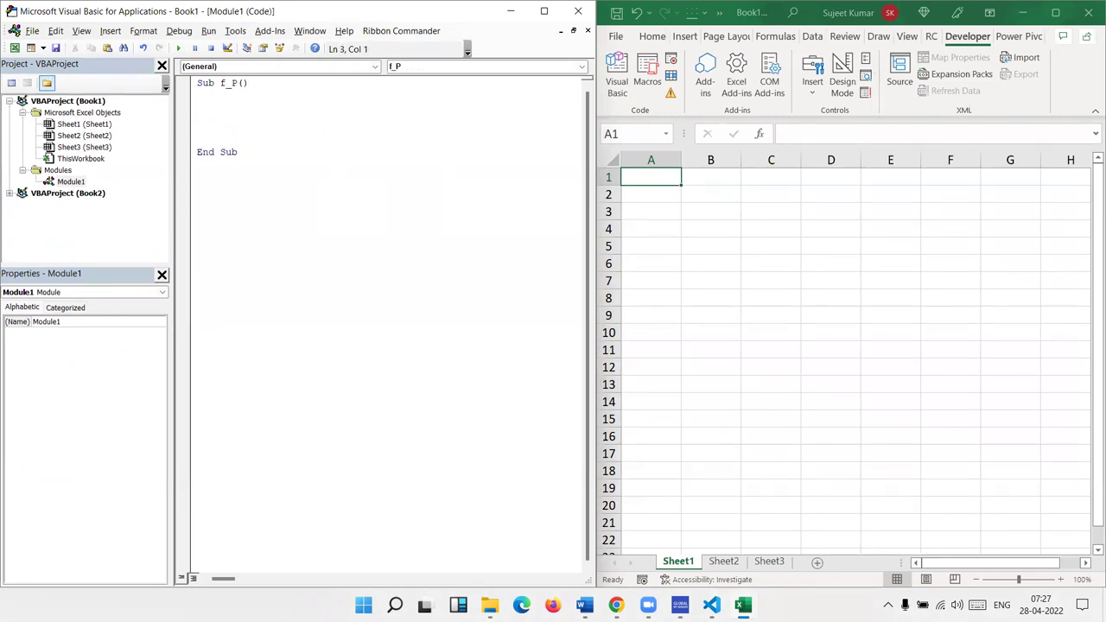
Step: Enter =TODAY() in cell B3
{"action": "left_click", "coordinate": [675, 231]}
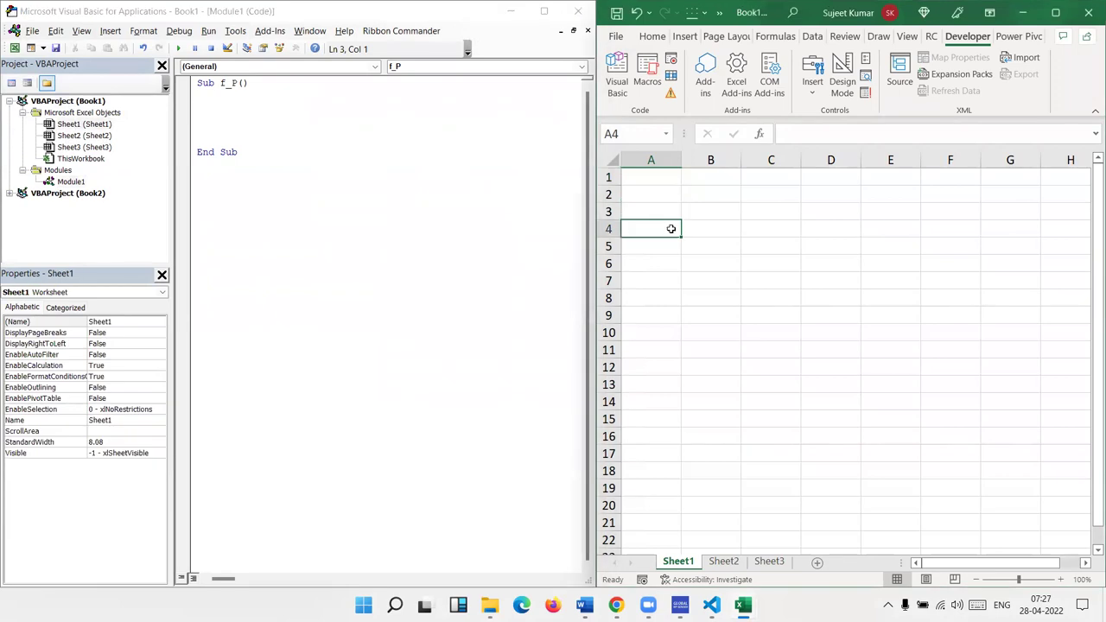
{"action": "left_click", "coordinate": [721, 212]}
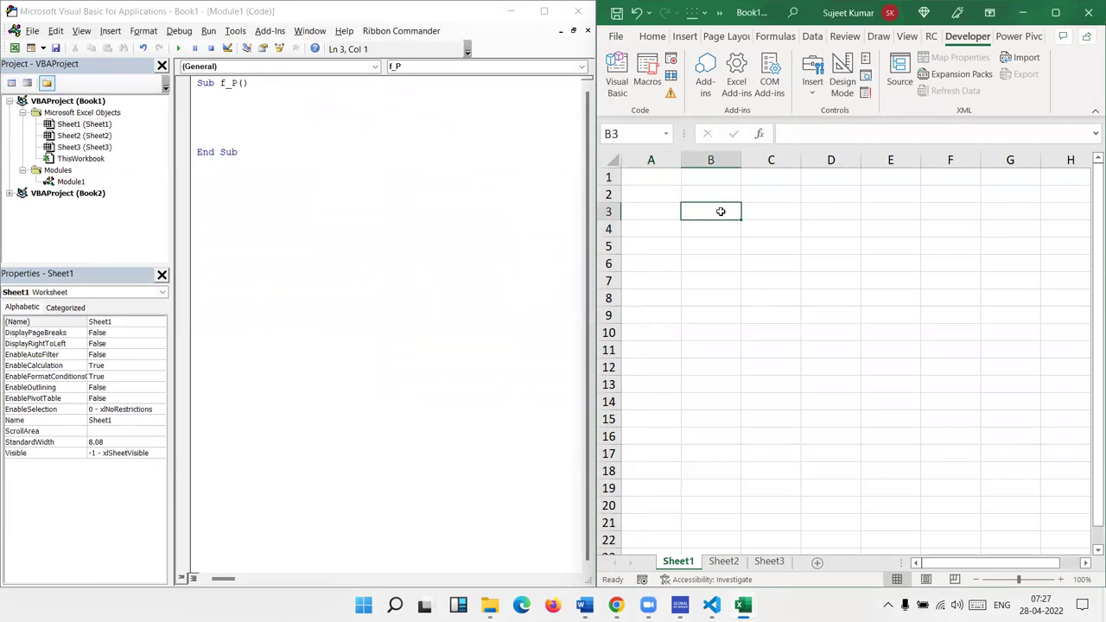
{"action": "type", "text": "=today"}
{"action": "key", "text": "Tab"}
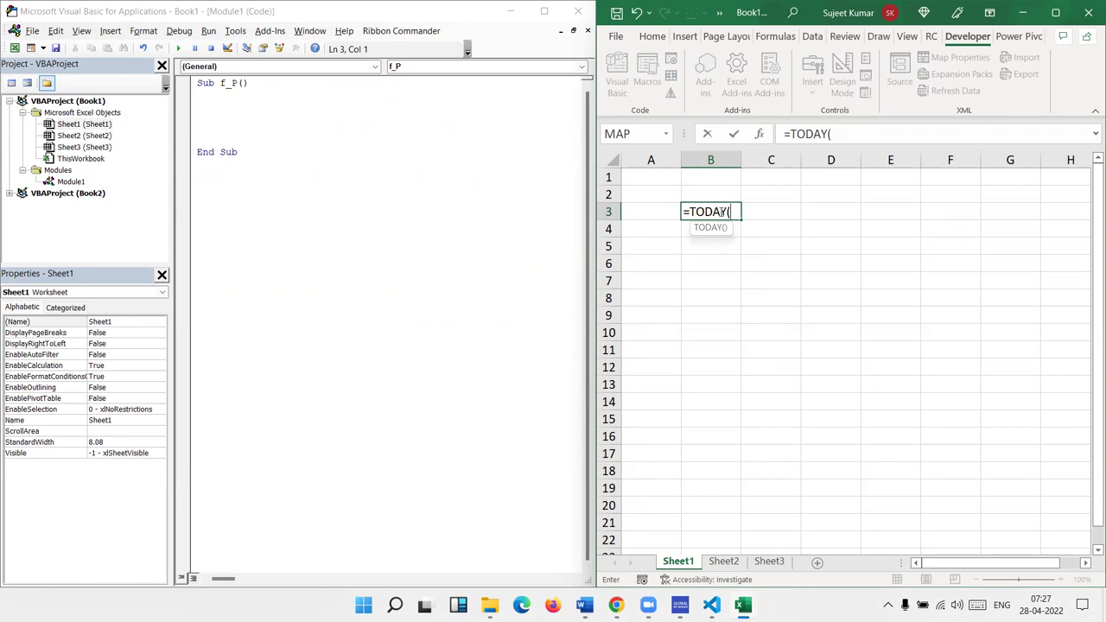
{"action": "key", "text": "Return"}
{"action": "left_click", "coordinate": [720, 211]}
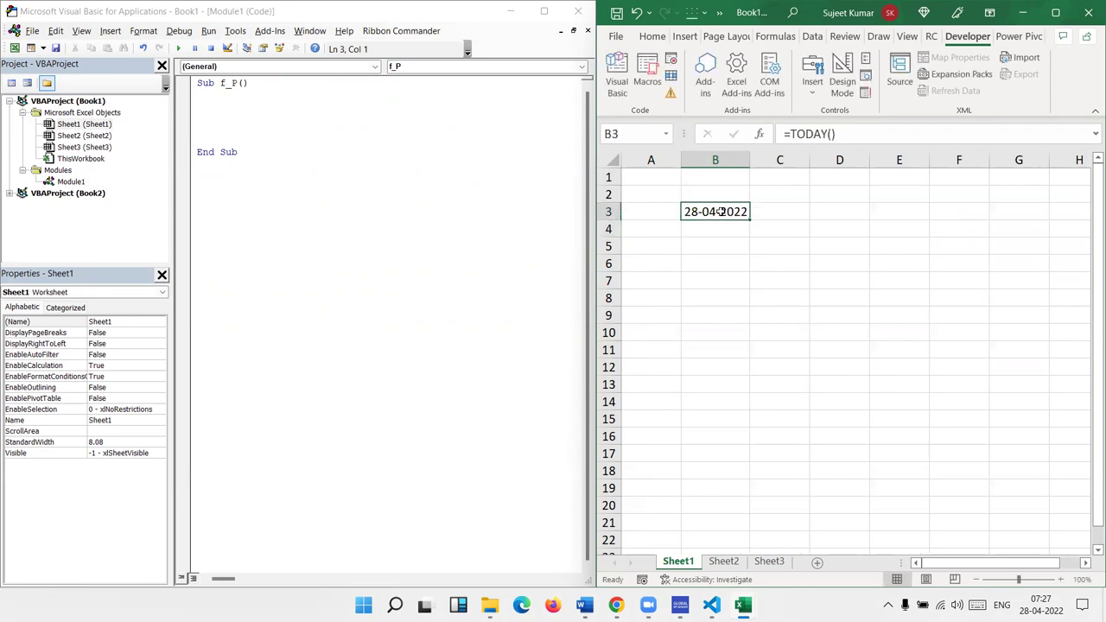
Step: Enter =YEAR(B3) in C4 and =DAY(B3) in D4
{"action": "left_click", "coordinate": [764, 226]}
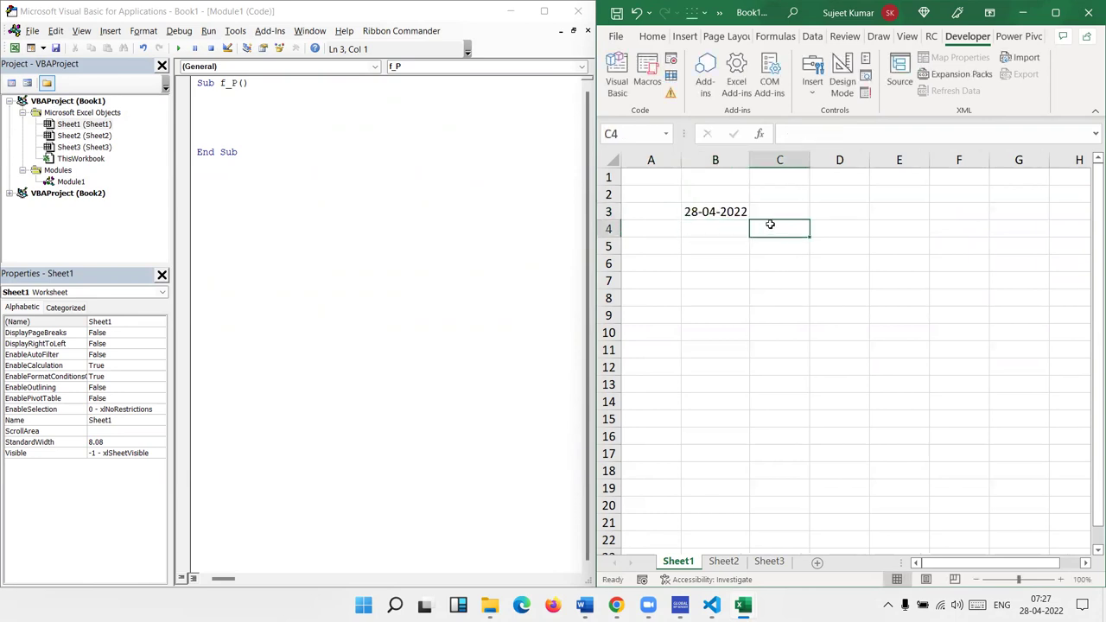
{"action": "type", "text": "=yea"}
{"action": "key", "text": "Tab"}
{"action": "key", "text": "Left"}
{"action": "key", "text": "Up"}
{"action": "key", "text": "Return"}
{"action": "key", "text": "Up"}
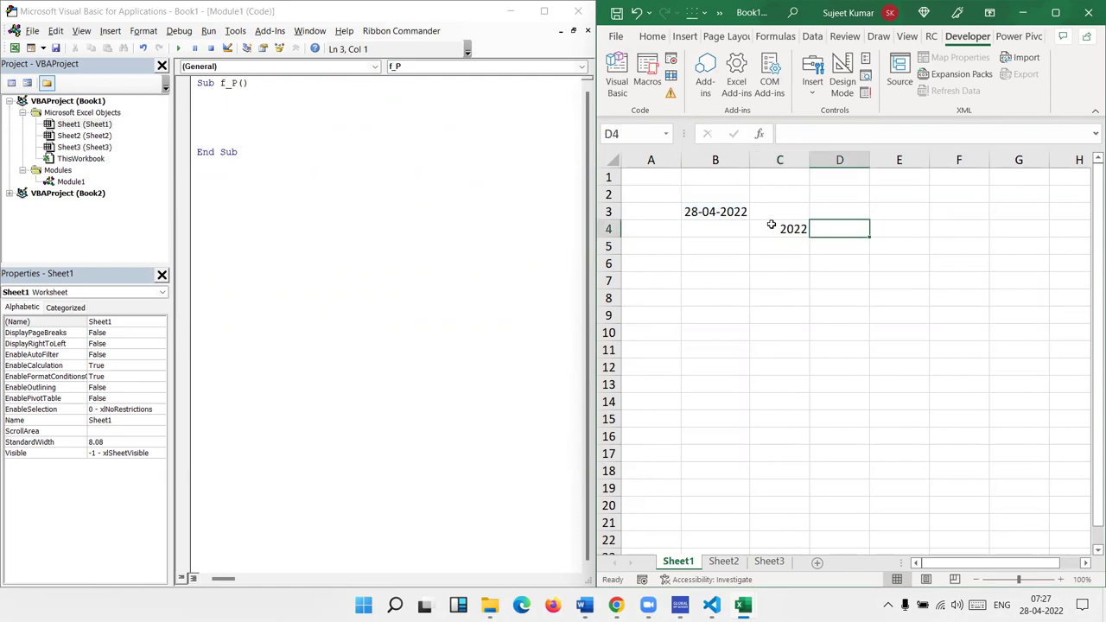
{"action": "type", "text": "=day"}
{"action": "key", "text": "Tab"}
{"action": "key", "text": "Left"}
{"action": "key", "text": "Left"}
{"action": "key", "text": "Up"}
{"action": "key", "text": "Return"}
Step: Enter =MONTH(B3) in C5 and select the year, day and month results
{"action": "key", "text": "Left"}
{"action": "key", "text": "Left"}
{"action": "key", "text": "Right"}
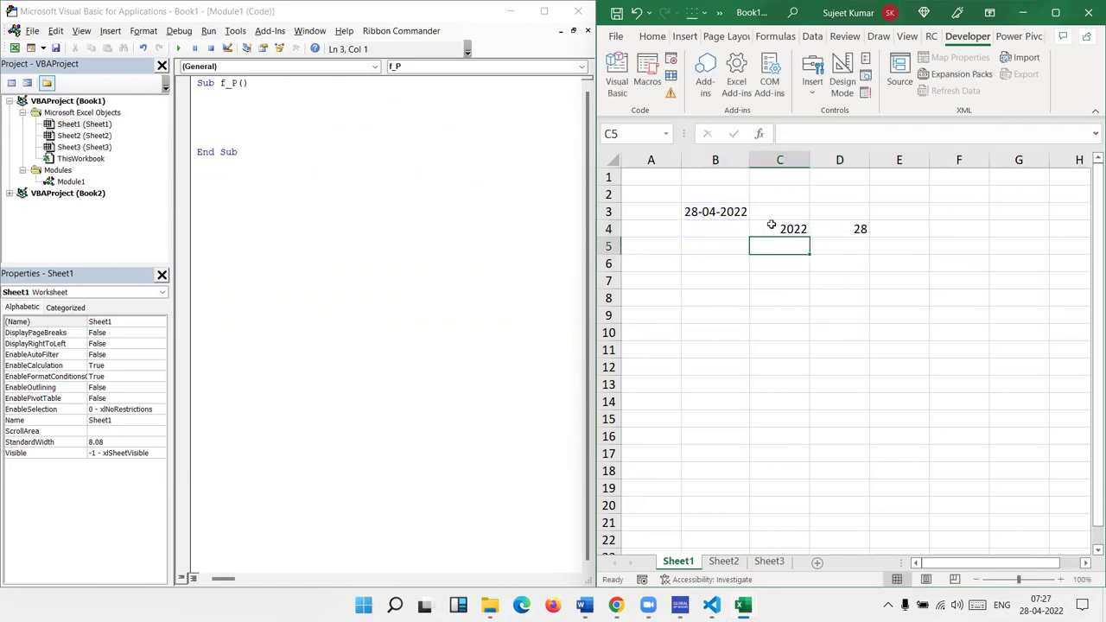
{"action": "type", "text": "=mon"}
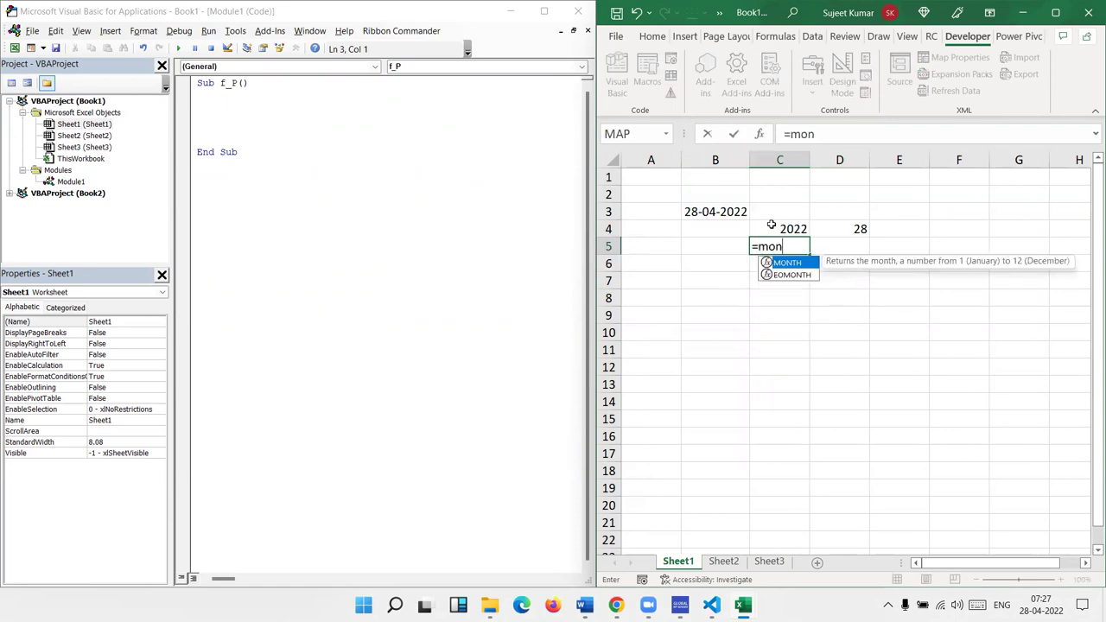
{"action": "key", "text": "Tab"}
{"action": "key", "text": "Left"}
{"action": "key", "text": "Left"}
{"action": "key", "text": "Up"}
{"action": "key", "text": "Up"}
{"action": "key", "text": "Right"}
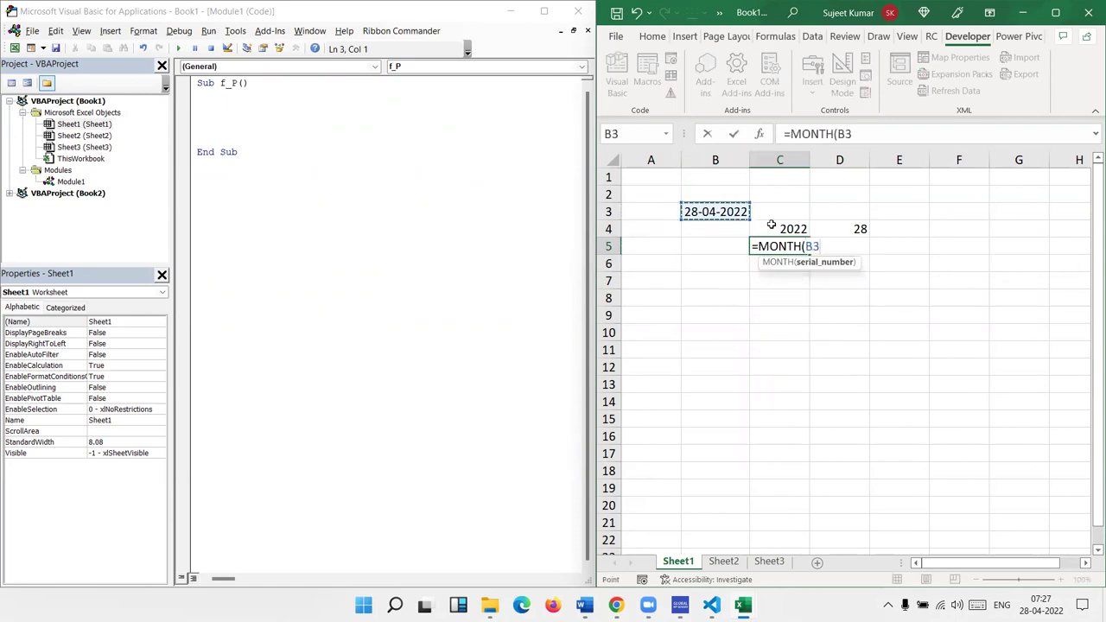
{"action": "key", "text": "Return"}
{"action": "key", "text": "Up"}
{"action": "key", "text": "shift+Right"}
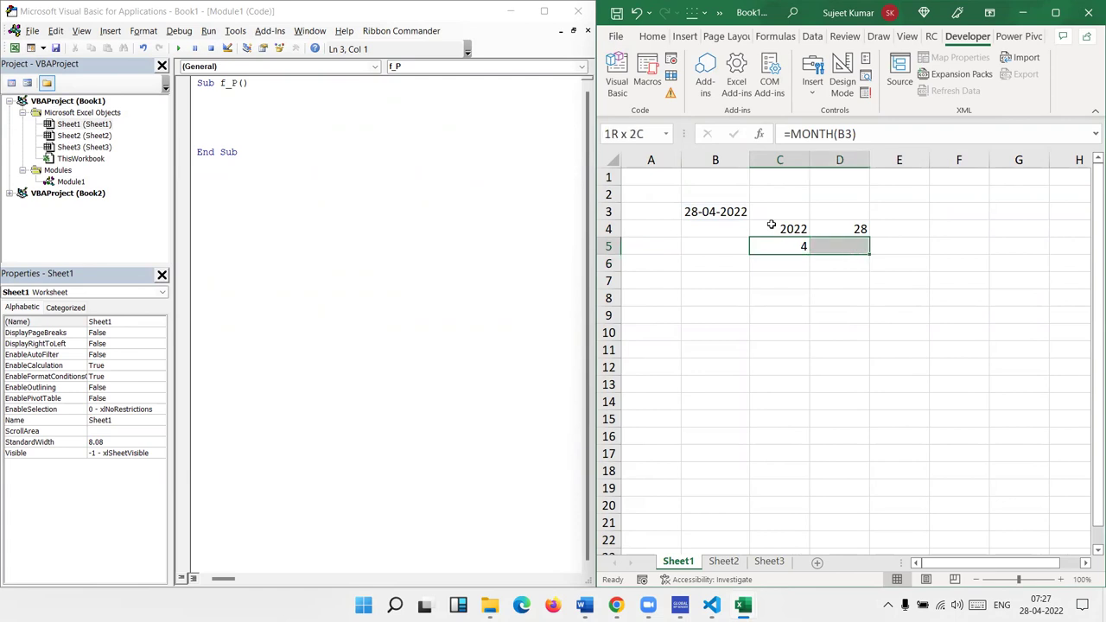
{"action": "key", "text": "shift+Up"}
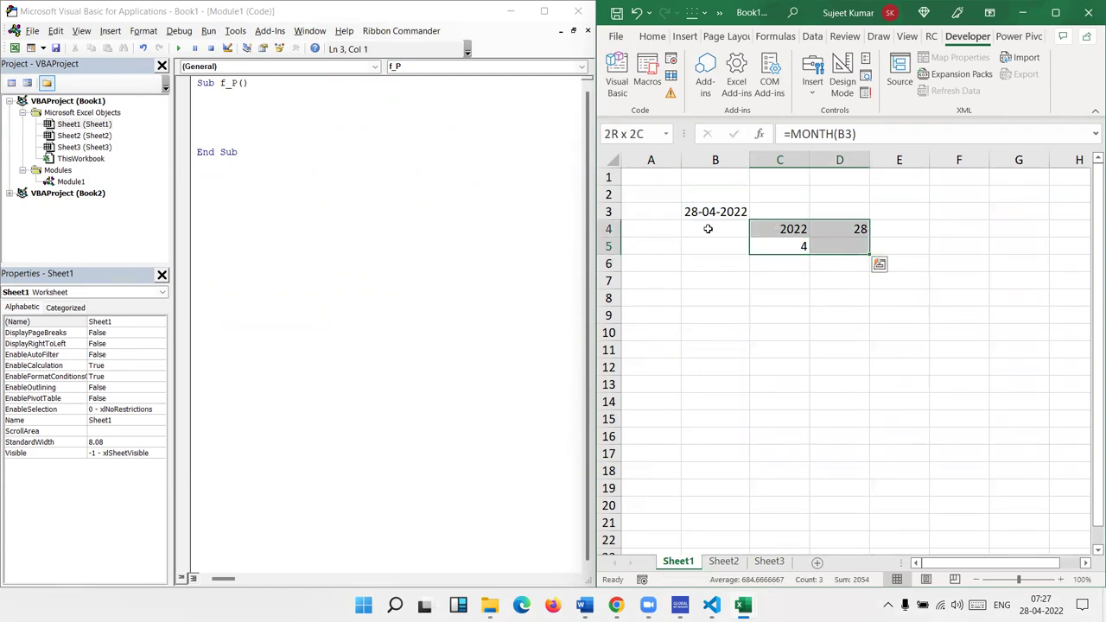
Step: Try and erase year(), month(), day() and today() expressions in the f_P body
{"action": "left_click", "coordinate": [257, 117]}
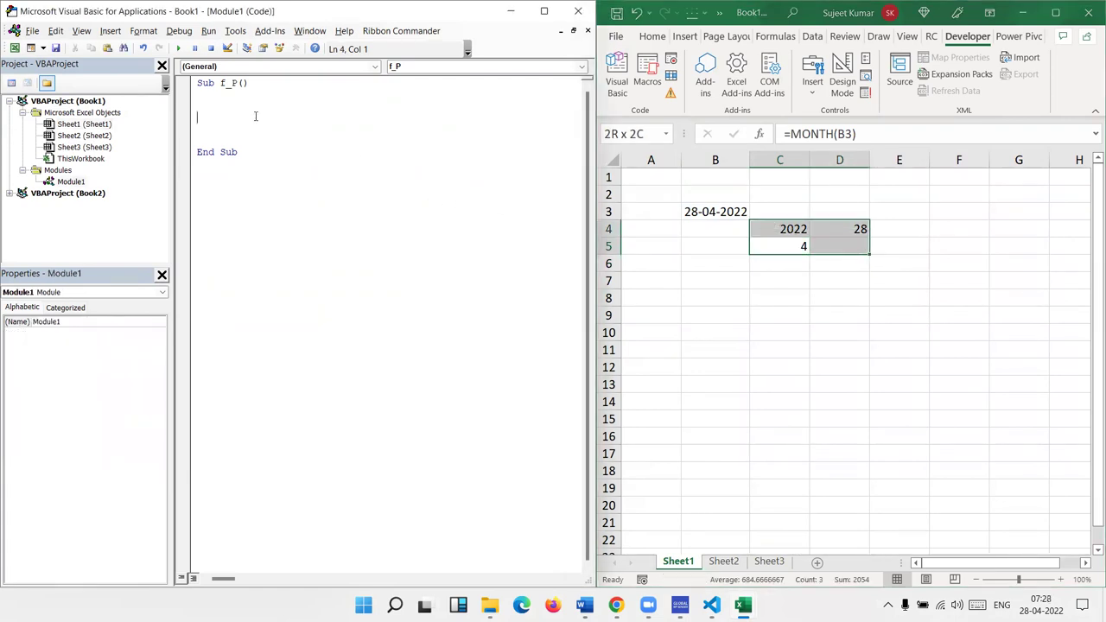
{"action": "type", "text": "=year("}
{"action": "key", "text": "BackSpace"}
{"action": "key", "text": "BackSpace"}
{"action": "key", "text": "BackSpace"}
{"action": "key", "text": "BackSpace"}
{"action": "key", "text": "BackSpace"}
{"action": "type", "text": "mon"}
{"action": "type", "text": "th"}
{"action": "type", "text": "("}
{"action": "key", "text": "BackSpace"}
{"action": "key", "text": "BackSpace"}
{"action": "key", "text": "BackSpace"}
{"action": "key", "text": "BackSpace"}
{"action": "key", "text": "BackSpace"}
{"action": "key", "text": "BackSpace"}
{"action": "type", "text": "day"}
{"action": "type", "text": "("}
{"action": "key", "text": "BackSpace"}
{"action": "key", "text": "BackSpace"}
{"action": "key", "text": "BackSpace"}
{"action": "key", "text": "BackSpace"}
{"action": "type", "text": "today("}
{"action": "key", "text": "BackSpace"}
{"action": "key", "text": "BackSpace"}
{"action": "key", "text": "BackSpace"}
{"action": "key", "text": "BackSpace"}
{"action": "key", "text": "BackSpace"}
{"action": "key", "text": "BackSpace"}
Step: Enter the line =date and dismiss the resulting compile error
{"action": "type", "text": "date"}
{"action": "key", "text": "Down"}
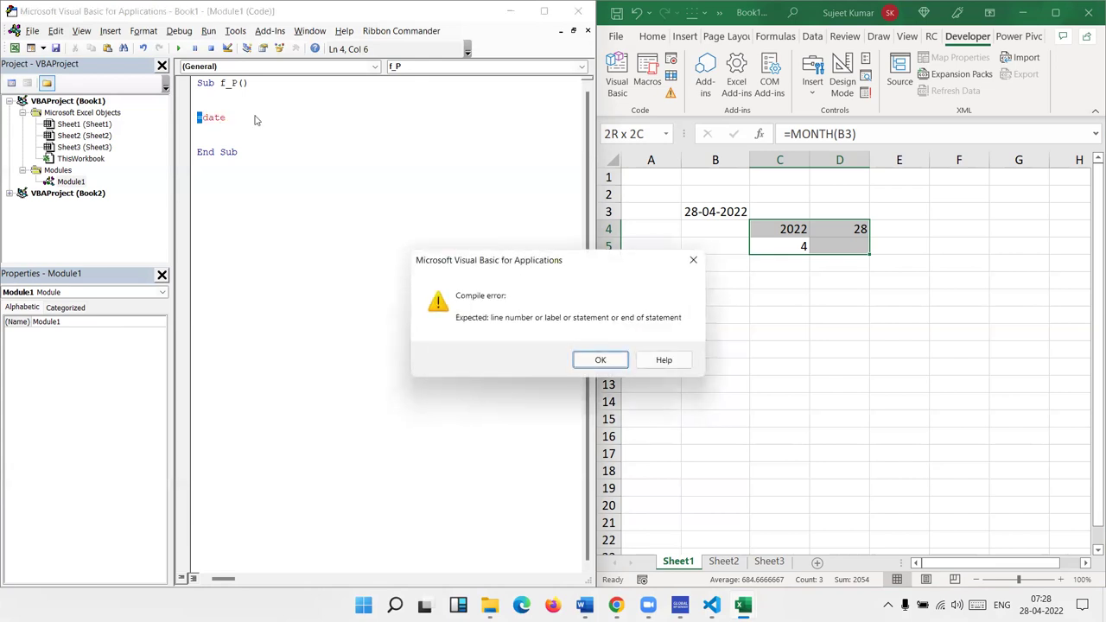
{"action": "key", "text": "Return"}
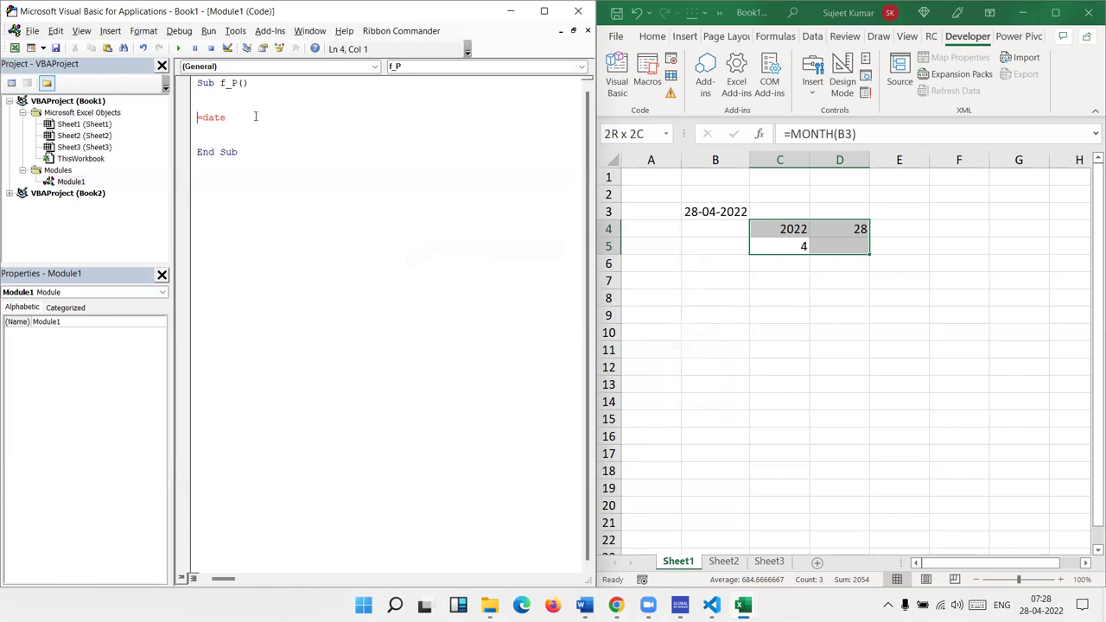
Step: Delete the =date line and write y = Year(Date)
{"action": "key", "text": "shift+Down"}
{"action": "key", "text": "Delete"}
{"action": "key", "text": "Up"}
{"action": "type", "text": "y=year(date)"}
{"action": "key", "text": "Return"}
Step: Compare the y = Year(Date) statement with the YEAR formula in C4
{"action": "double_click", "coordinate": [262, 106]}
{"action": "left_click", "coordinate": [241, 106]}
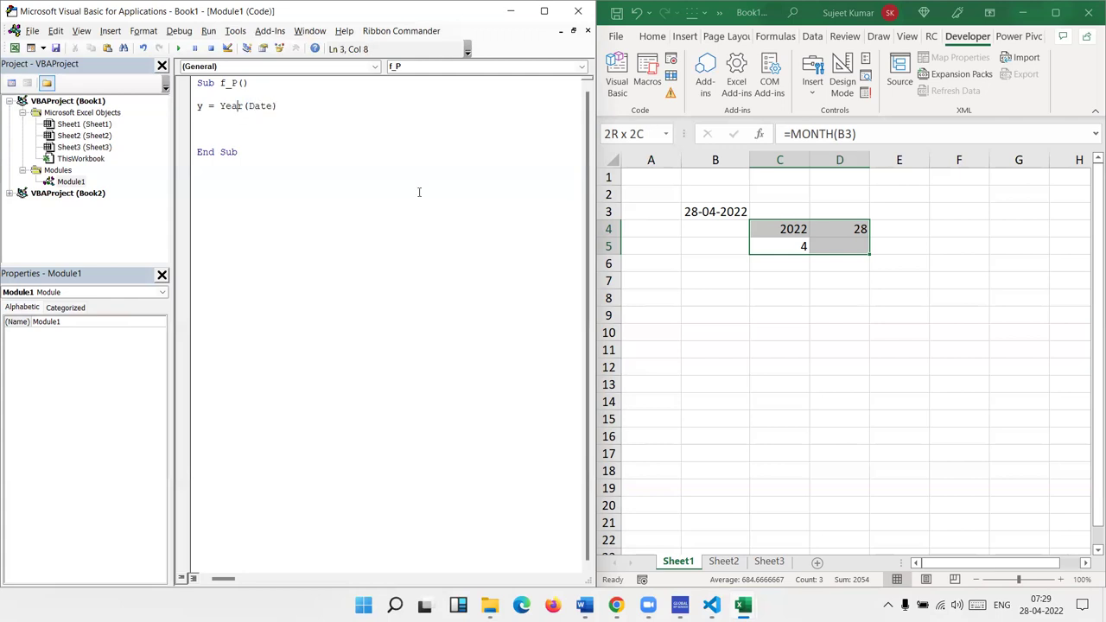
{"action": "left_click", "coordinate": [779, 231]}
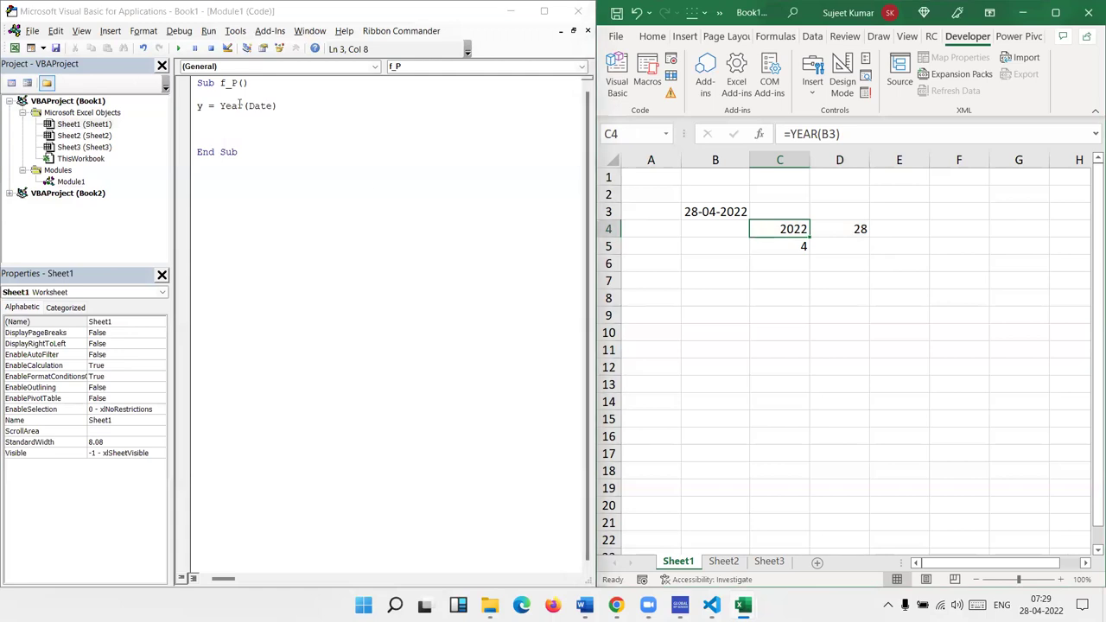
{"action": "left_click", "coordinate": [198, 105]}
{"action": "double_click", "coordinate": [197, 106]}
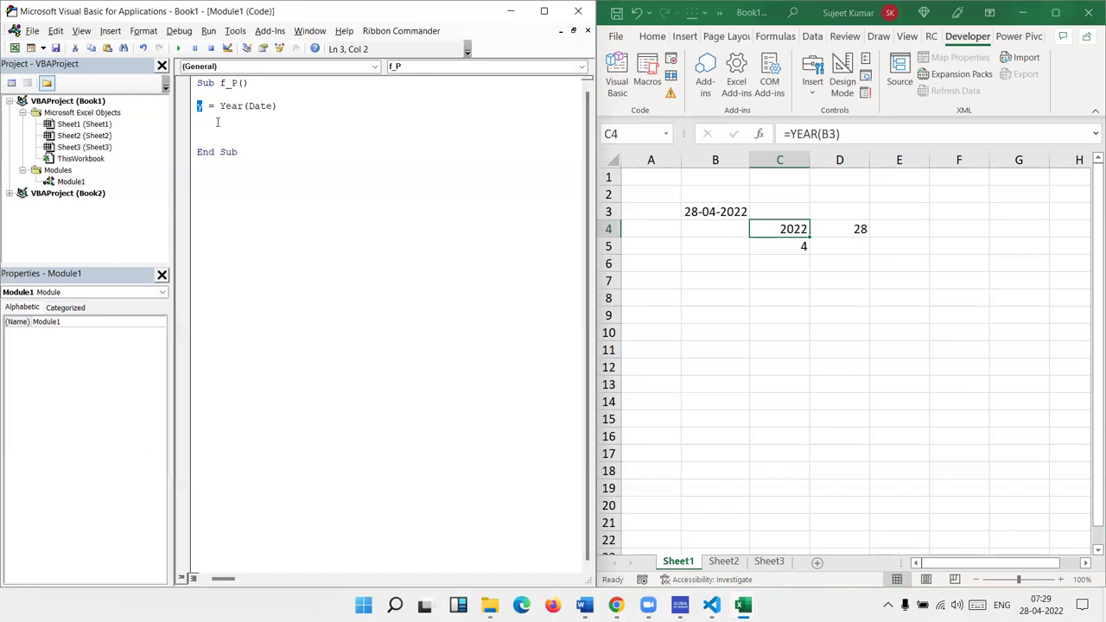
Step: Add the lines m = Month(Date) and d = Day(Date)
{"action": "left_click", "coordinate": [218, 123]}
{"action": "type", "text": "m="}
{"action": "type", "text": "month"}
{"action": "type", "text": "(date)"}
{"action": "key", "text": "Return"}
{"action": "type", "text": "d=Day(date"}
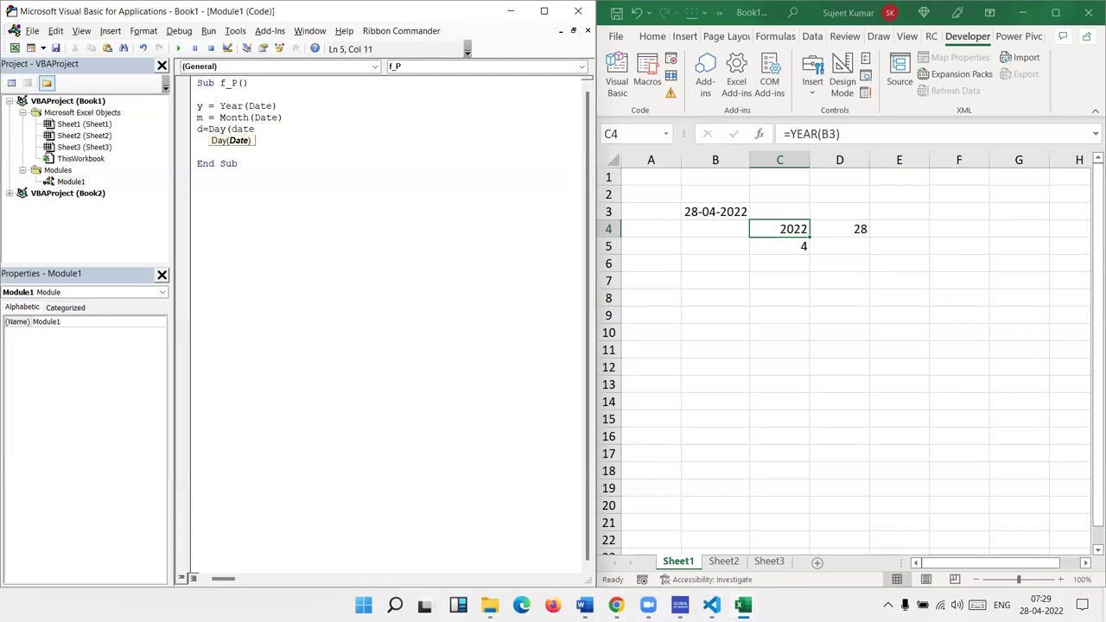
{"action": "type", "text": ")"}
{"action": "key", "text": "Return"}
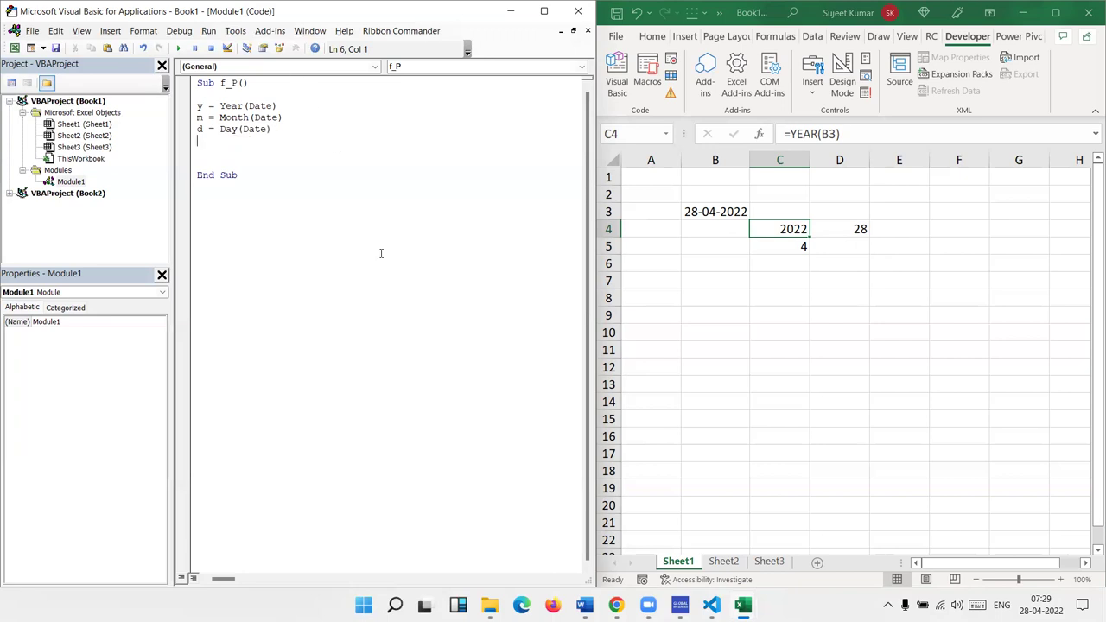
{"action": "left_click", "coordinate": [607, 468]}
Step: Add the line MkDir "E:\2022" before End Sub
{"action": "left_click", "coordinate": [238, 145]}
{"action": "key", "text": "Return"}
{"action": "type", "text": "mkdir"}
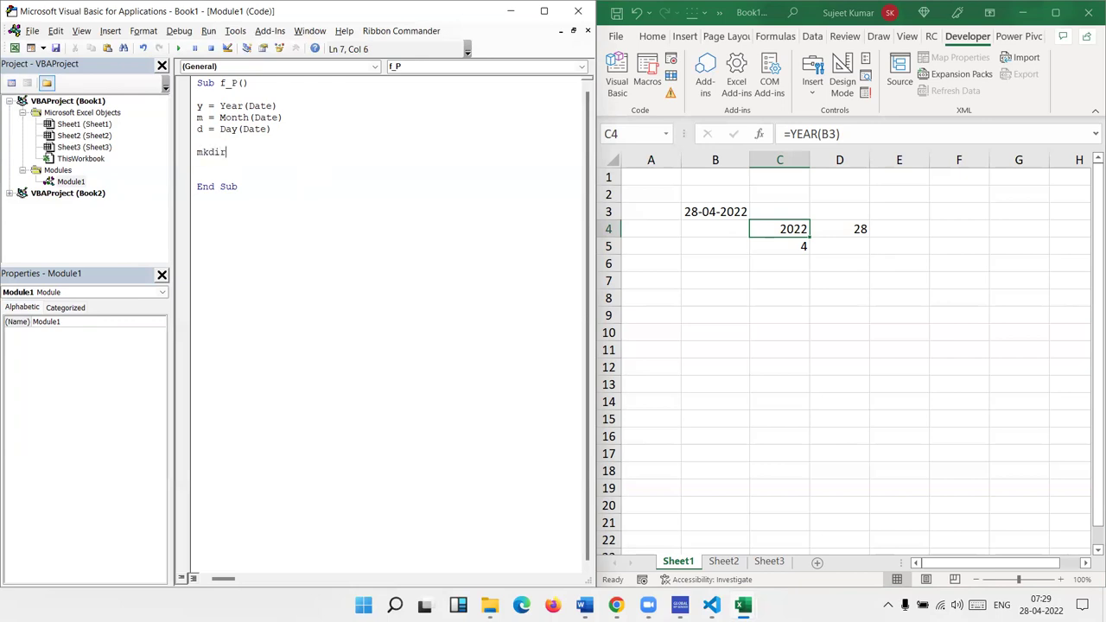
{"action": "type", "text": " \""}
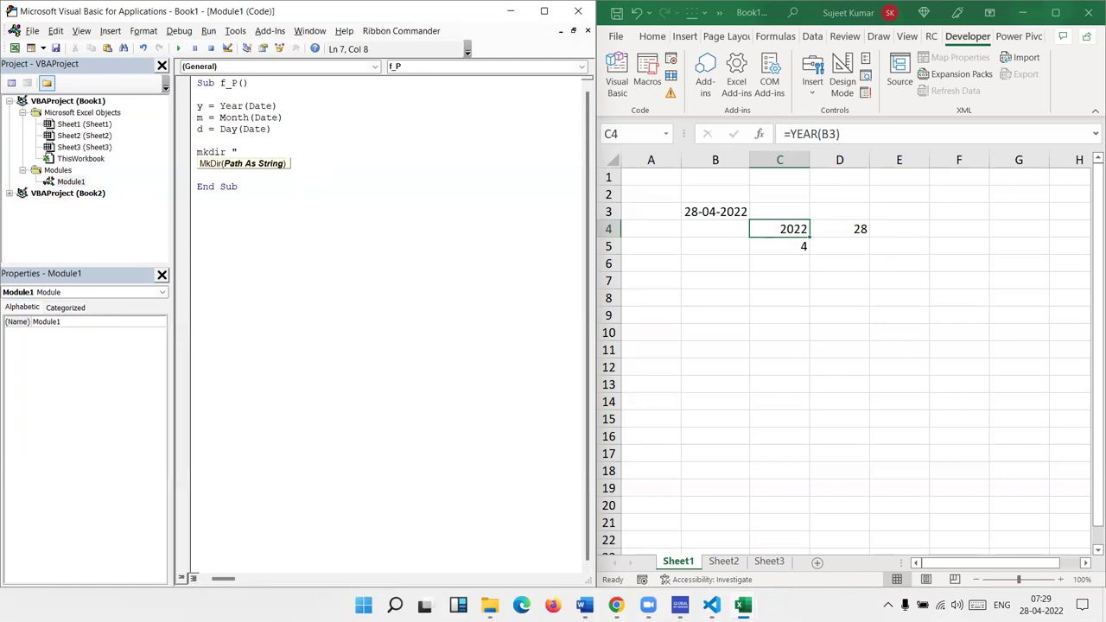
{"action": "type", "text": "E"}
{"action": "type", "text": ":\\"}
{"action": "type", "text": "2"}
{"action": "type", "text": "022\""}
{"action": "key", "text": "Return"}
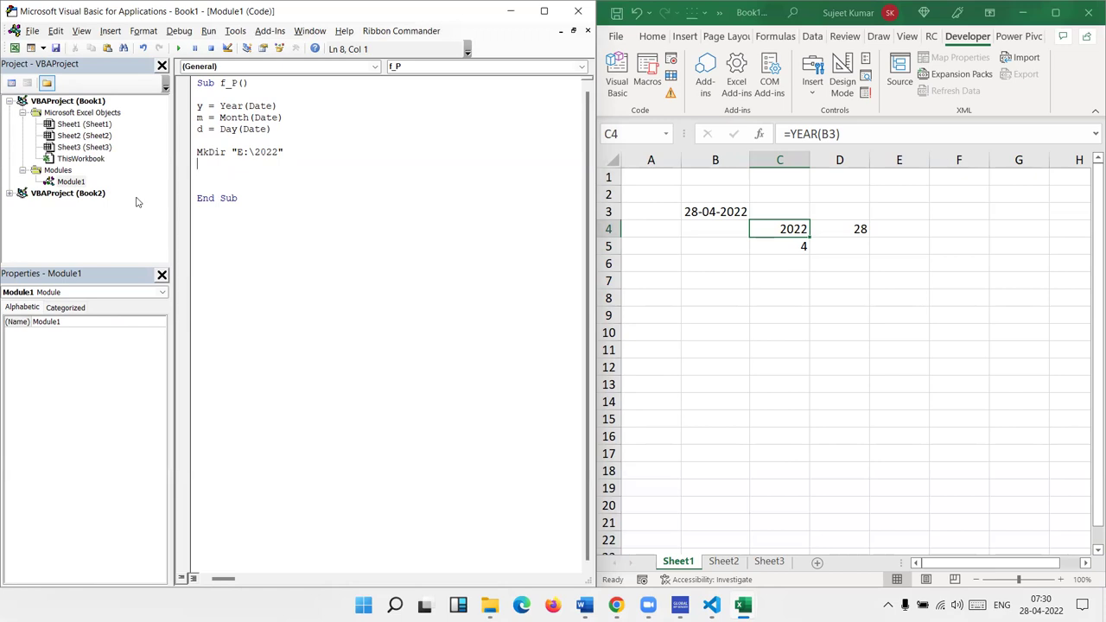
Step: Replace the hard-coded 2022 with " & y so it reads MkDir "E:\" & y
{"action": "left_click", "coordinate": [252, 151]}
{"action": "key", "text": "Delete"}
{"action": "key", "text": "Delete"}
{"action": "key", "text": "Delete"}
{"action": "key", "text": "End"}
{"action": "type", "text": "& "}
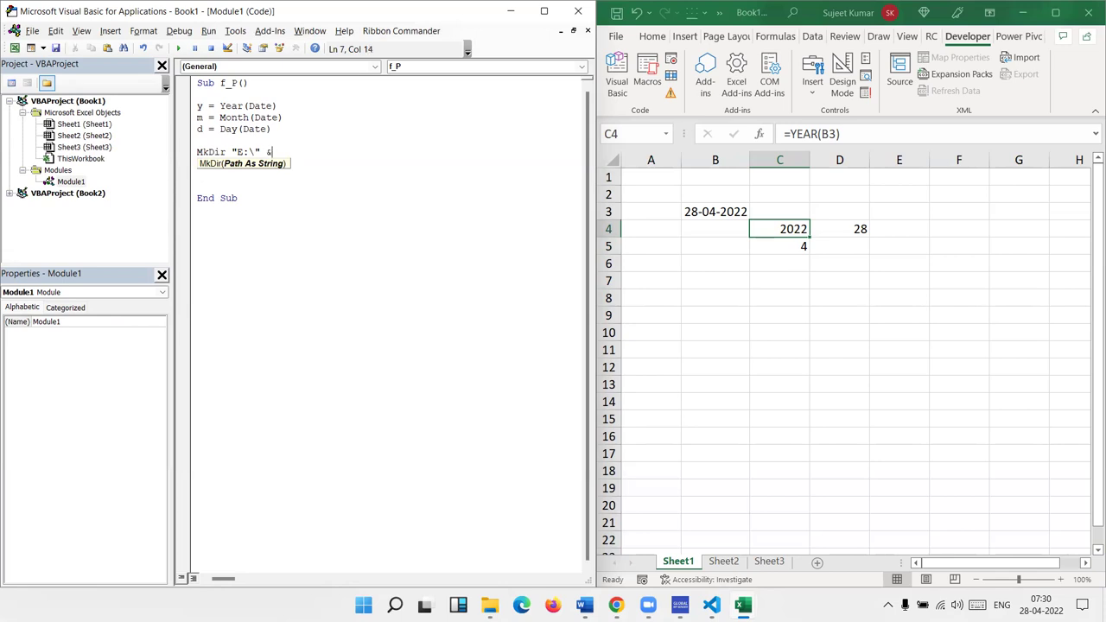
{"action": "type", "text": "y"}
{"action": "left_click", "coordinate": [322, 185]}
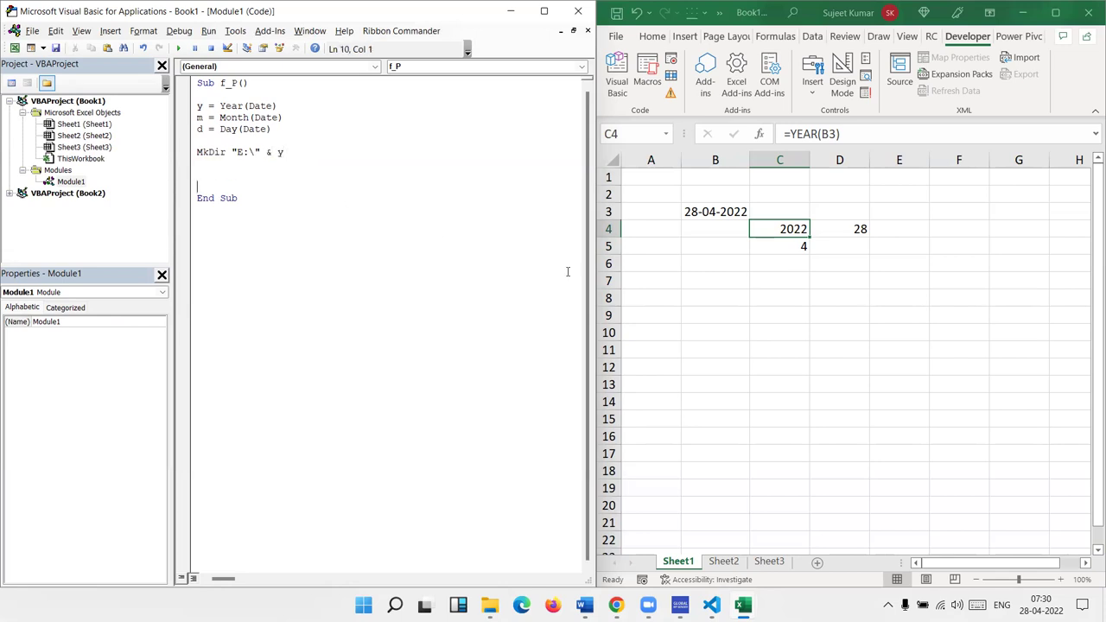
{"action": "left_click", "coordinate": [722, 229]}
Step: Type E:\ in B4 and enter =B4&C4 in B5, giving E:\2022
{"action": "left_click", "coordinate": [722, 230]}
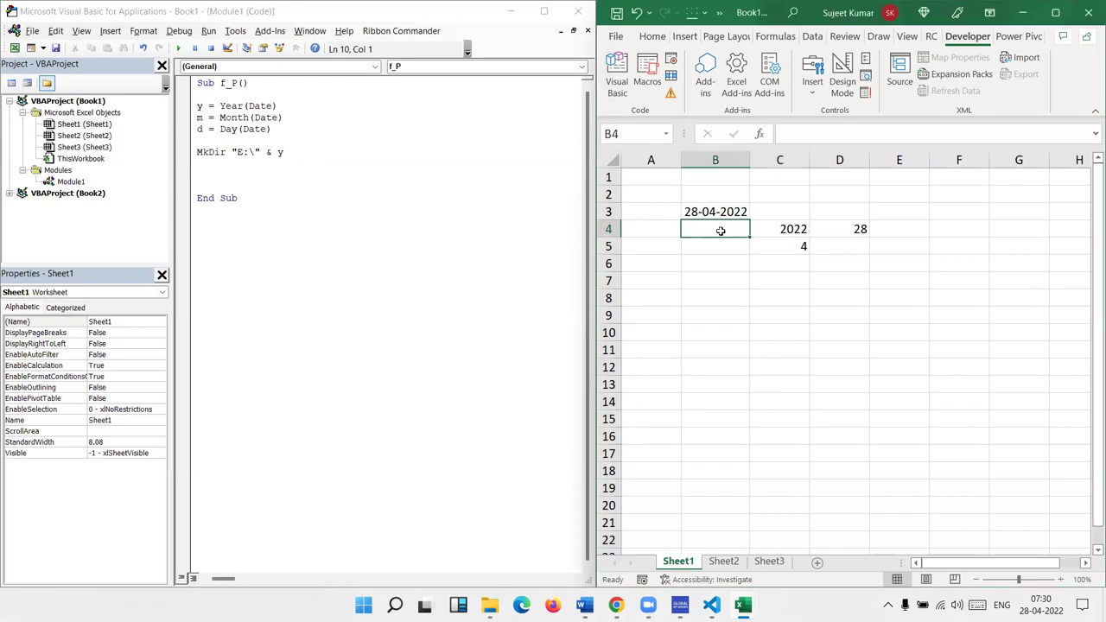
{"action": "type", "text": "E:\\"}
{"action": "key", "text": "Return"}
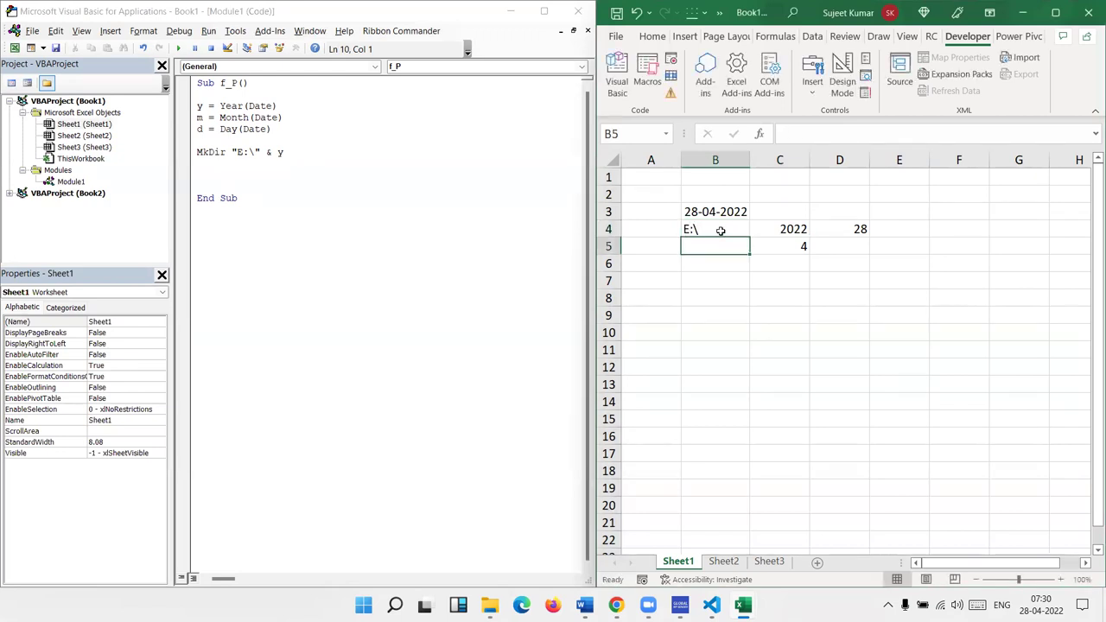
{"action": "type", "text": "="}
{"action": "left_click", "coordinate": [720, 231]}
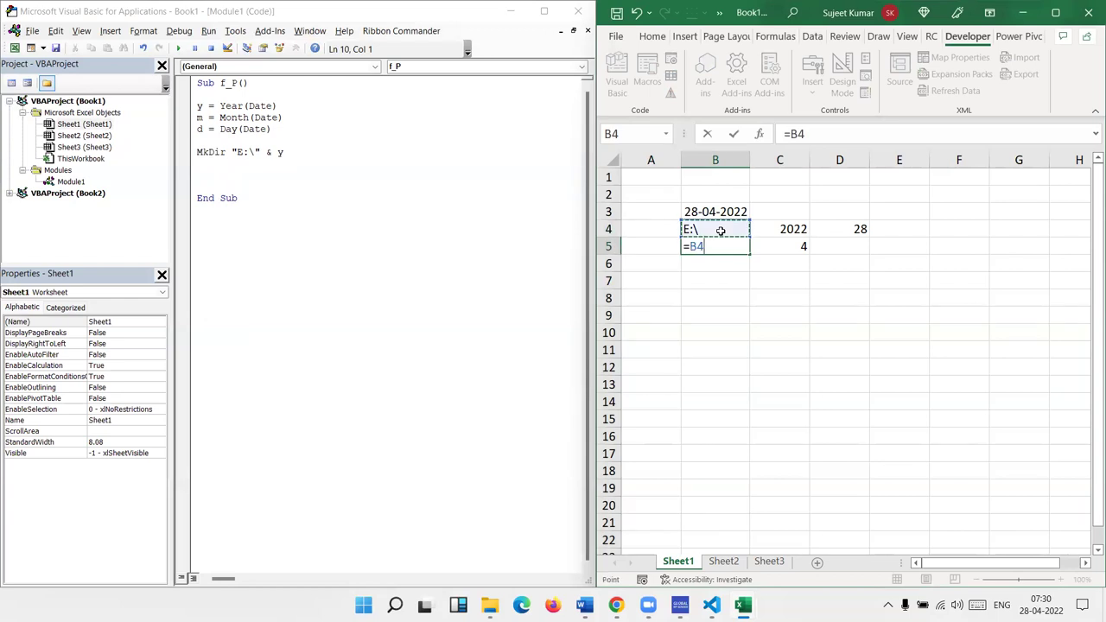
{"action": "type", "text": "&"}
{"action": "key", "text": "Right"}
{"action": "key", "text": "Up"}
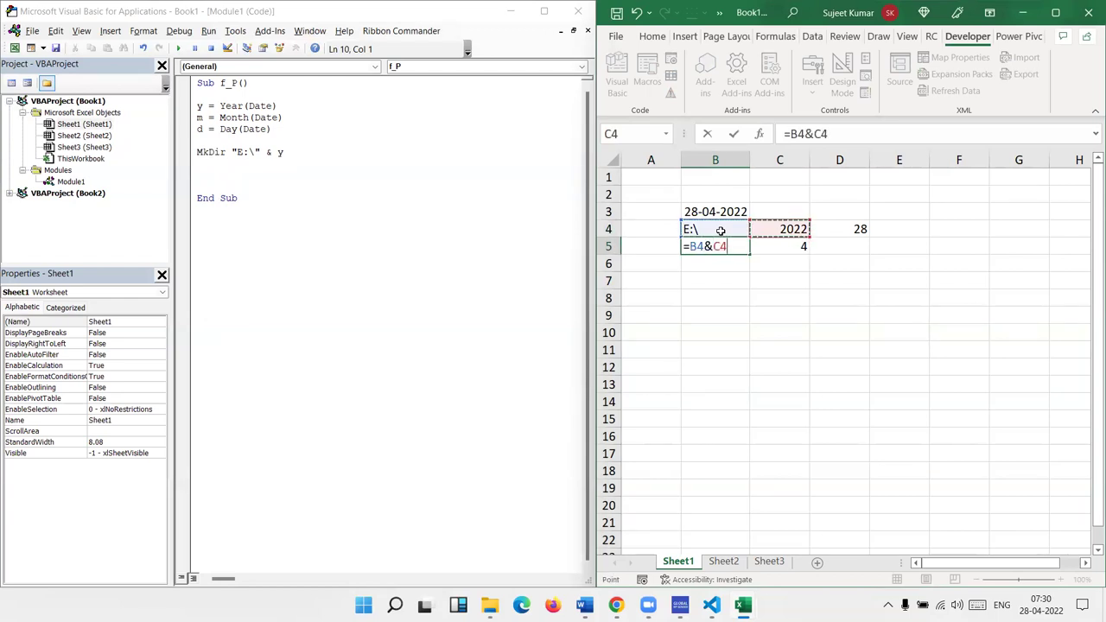
{"action": "key", "text": "Return"}
{"action": "key", "text": "Up"}
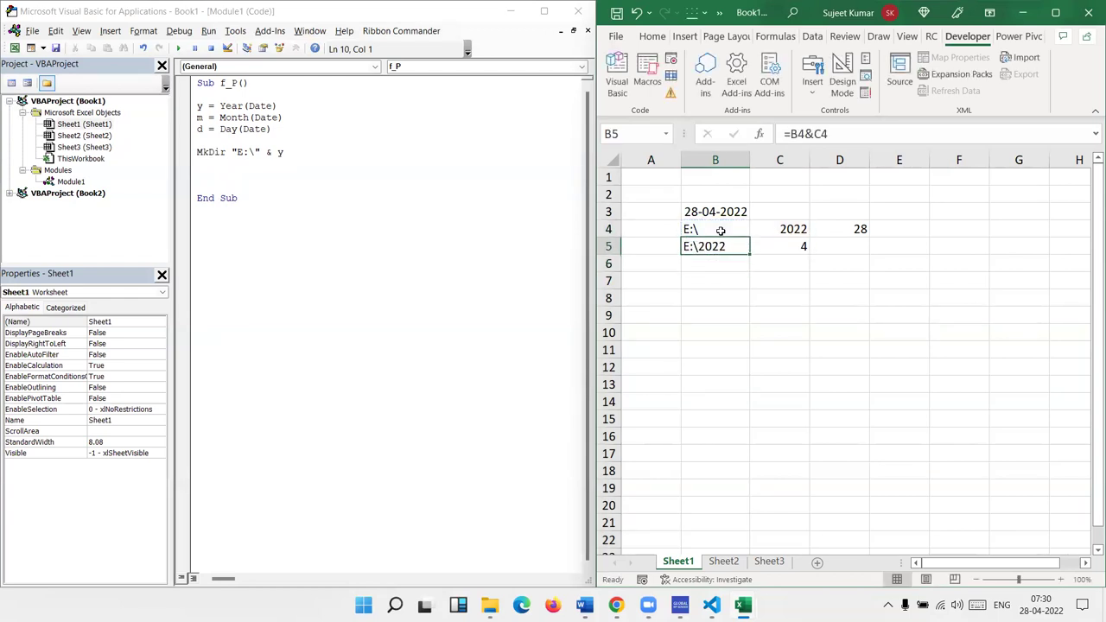
{"action": "left_click", "coordinate": [315, 167]}
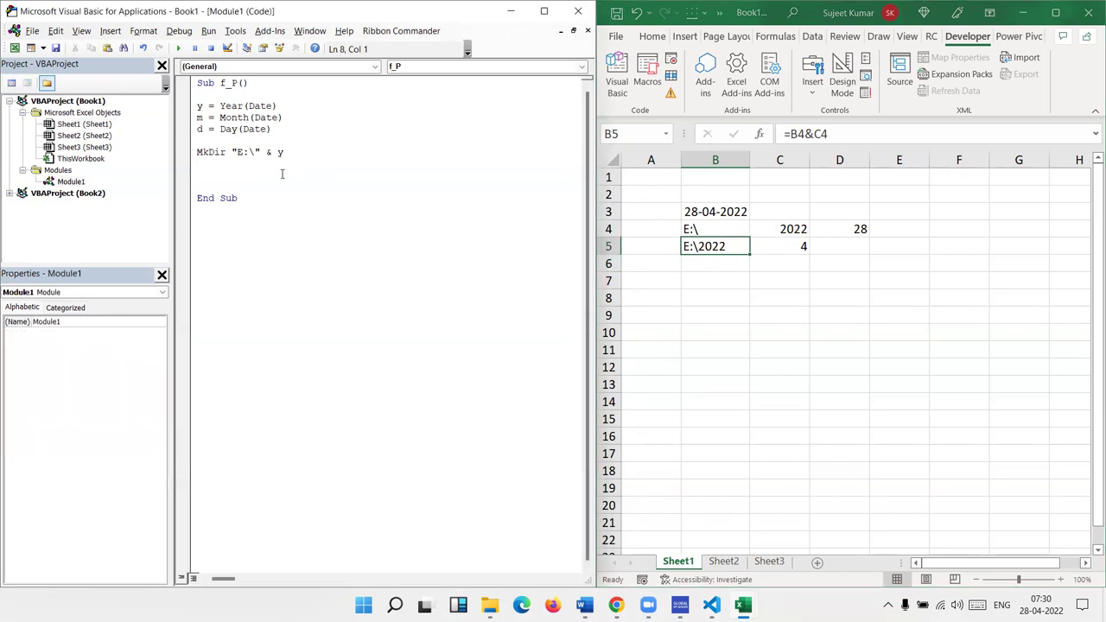
Step: Enter MkDir "E:\" & y & "\" & m on line 8, fixing the quoting after the compile error
{"action": "type", "text": "mkdir"}
{"action": "type", "text": " \"E"}
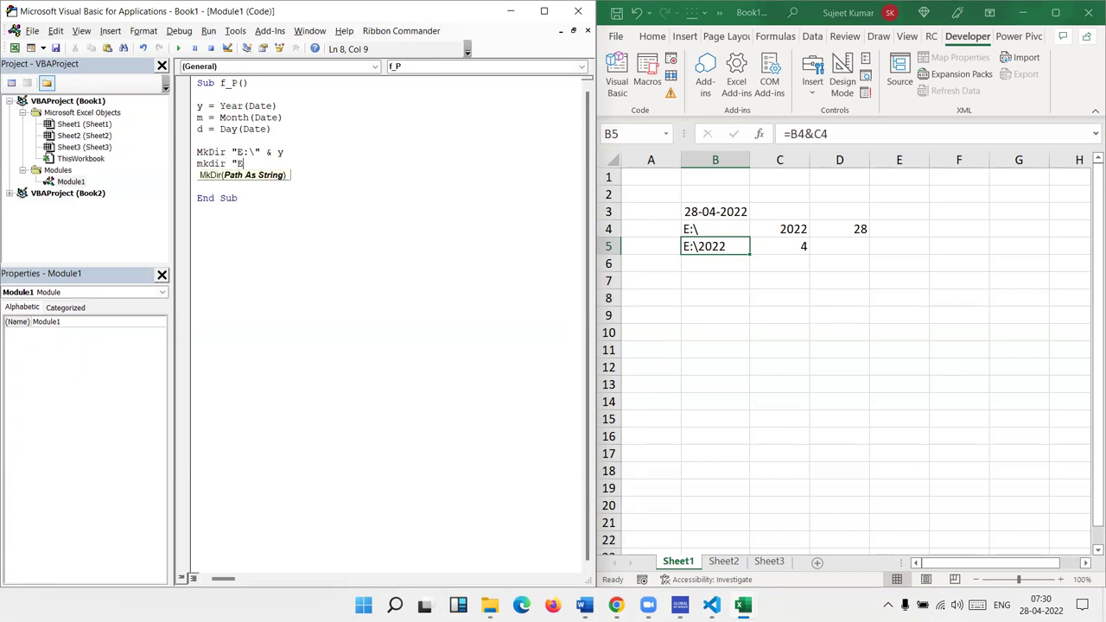
{"action": "type", "text": ":\\"}
{"action": "type", "text": "\""}
{"action": "type", "text": "& "}
{"action": "type", "text": "y "}
{"action": "type", "text": "&"}
{"action": "type", "text": "\\\""}
{"action": "key", "text": "BackSpace"}
{"action": "key", "text": "BackSpace"}
{"action": "type", "text": "\"\\"}
{"action": "type", "text": " &m"}
{"action": "left_click", "coordinate": [304, 213]}
{"action": "left_click", "coordinate": [313, 163]}
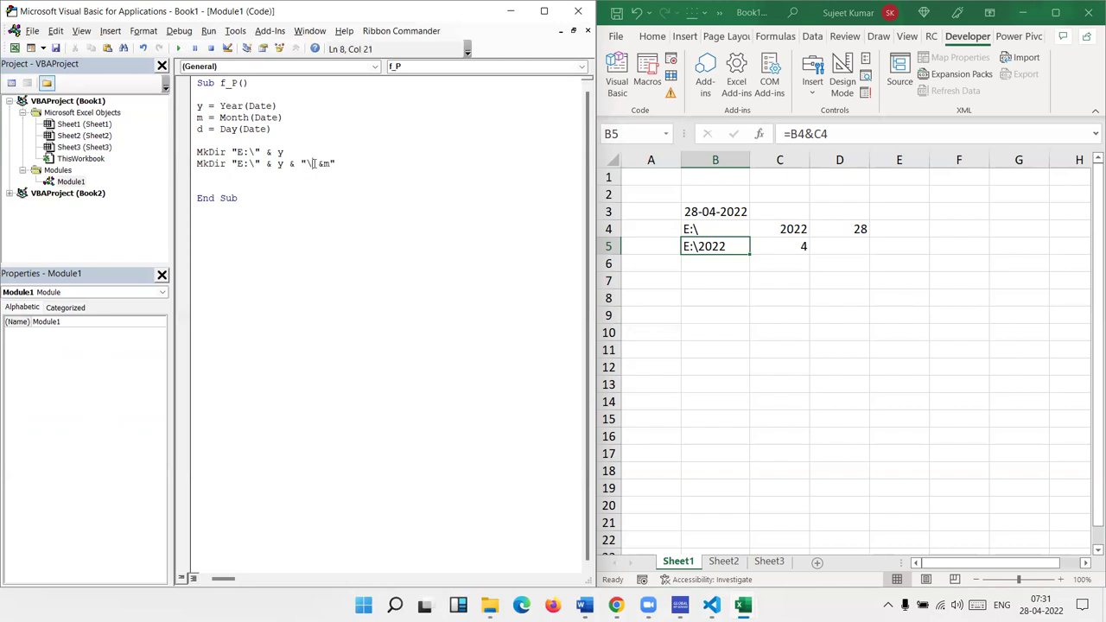
{"action": "key", "text": "Delete"}
{"action": "type", "text": "\""}
{"action": "left_click", "coordinate": [319, 174]}
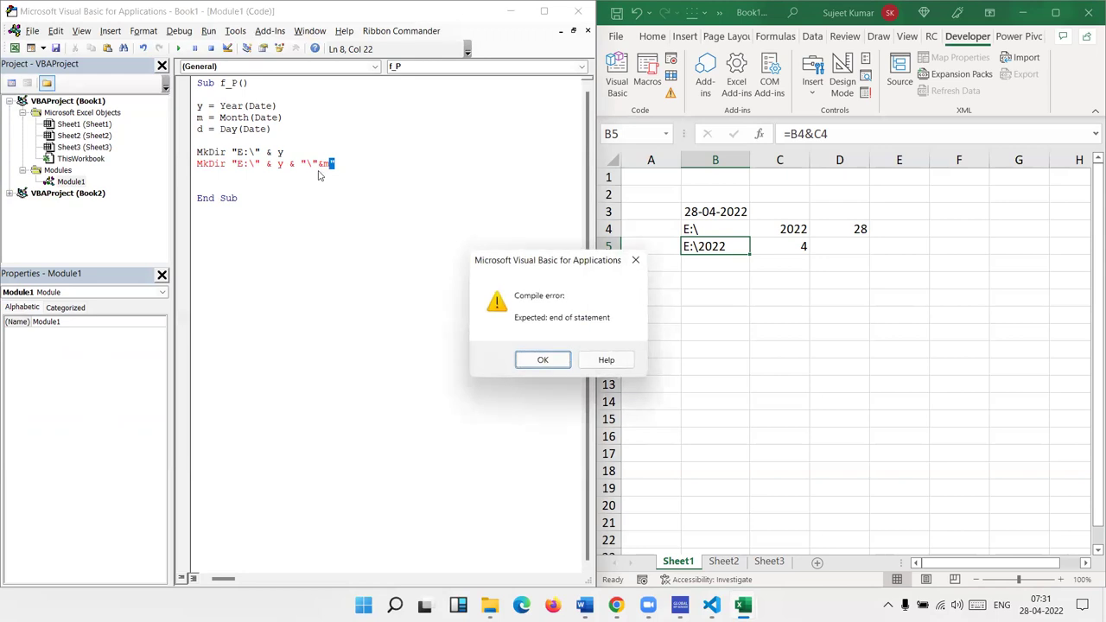
{"action": "key", "text": "Return"}
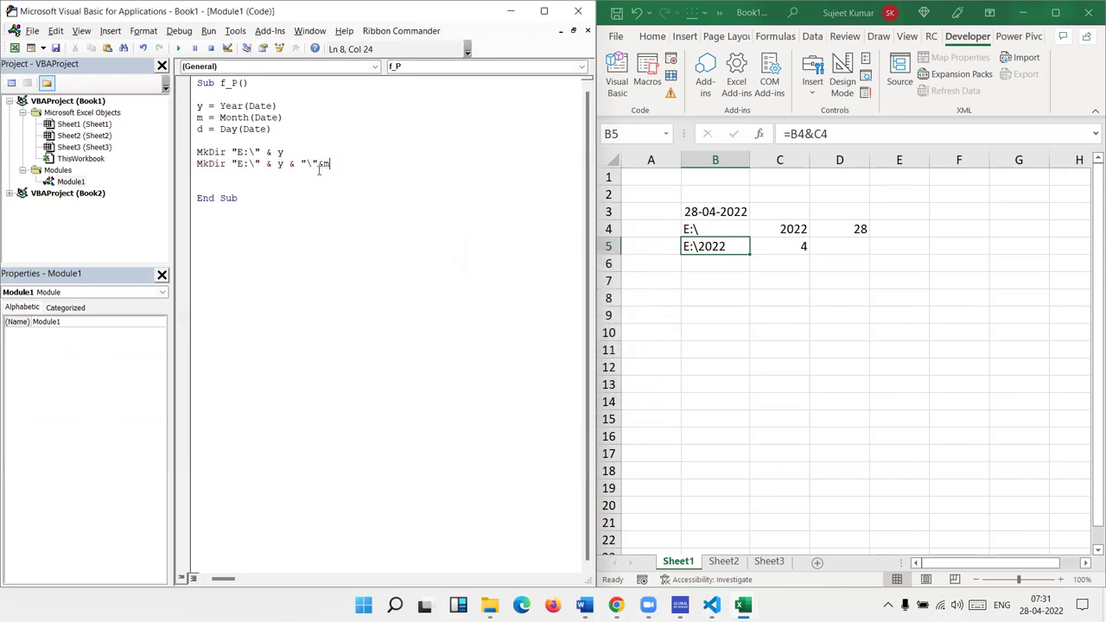
{"action": "left_click", "coordinate": [319, 173]}
Step: Highlight the year and backslash parts of the path, then check the YEAR formula in C4
{"action": "left_click_drag", "start_coordinate": [289, 164], "coordinate": [232, 164]}
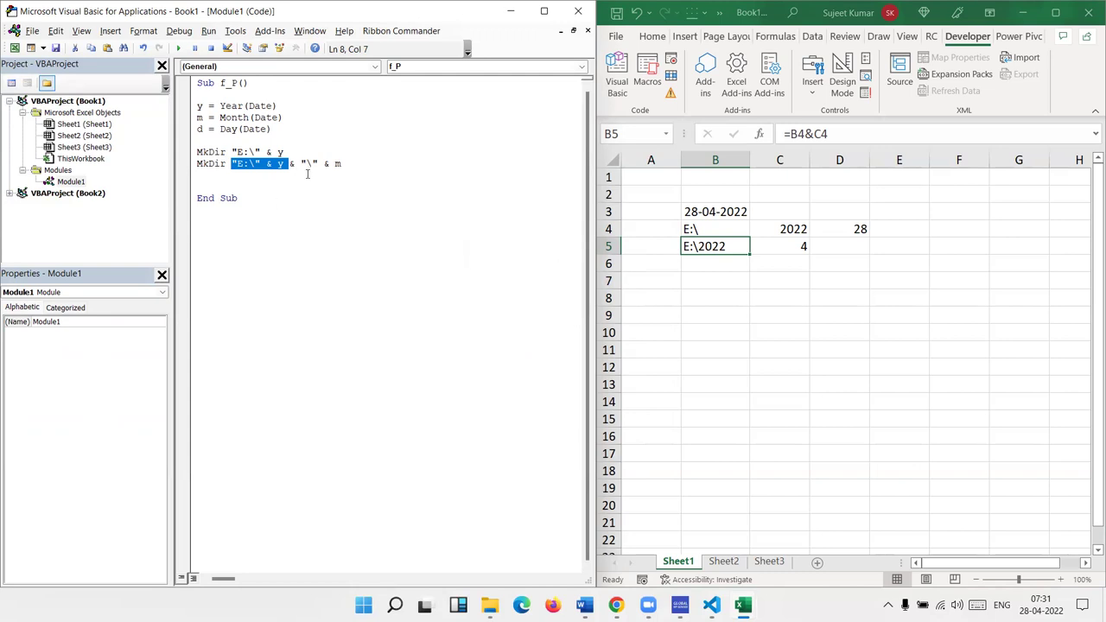
{"action": "left_click_drag", "start_coordinate": [318, 163], "coordinate": [260, 164]}
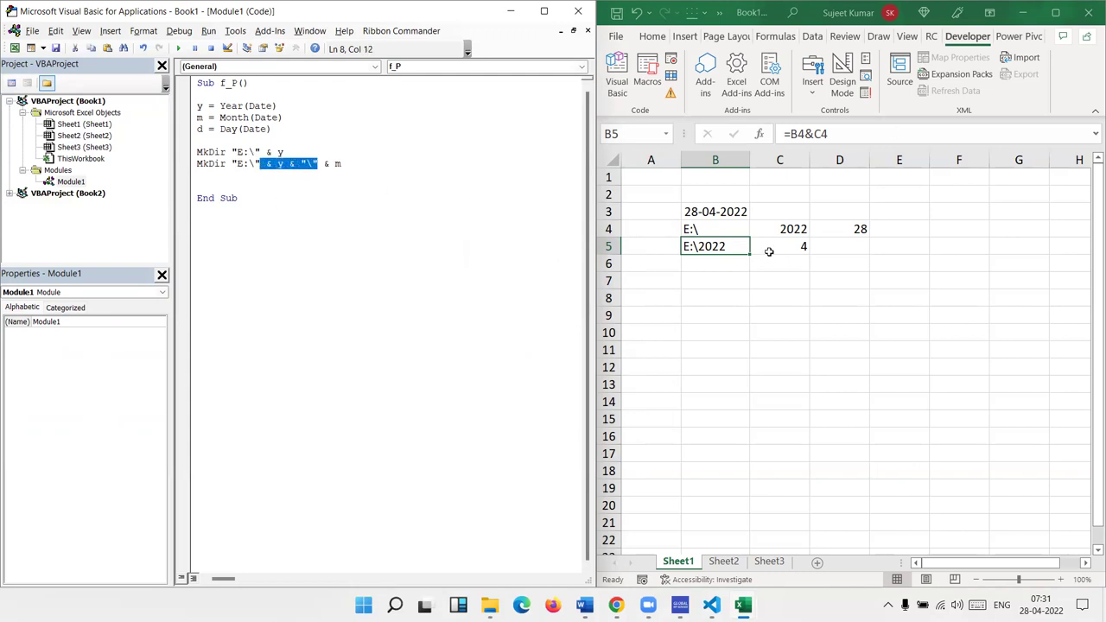
{"action": "double_click", "coordinate": [800, 229]}
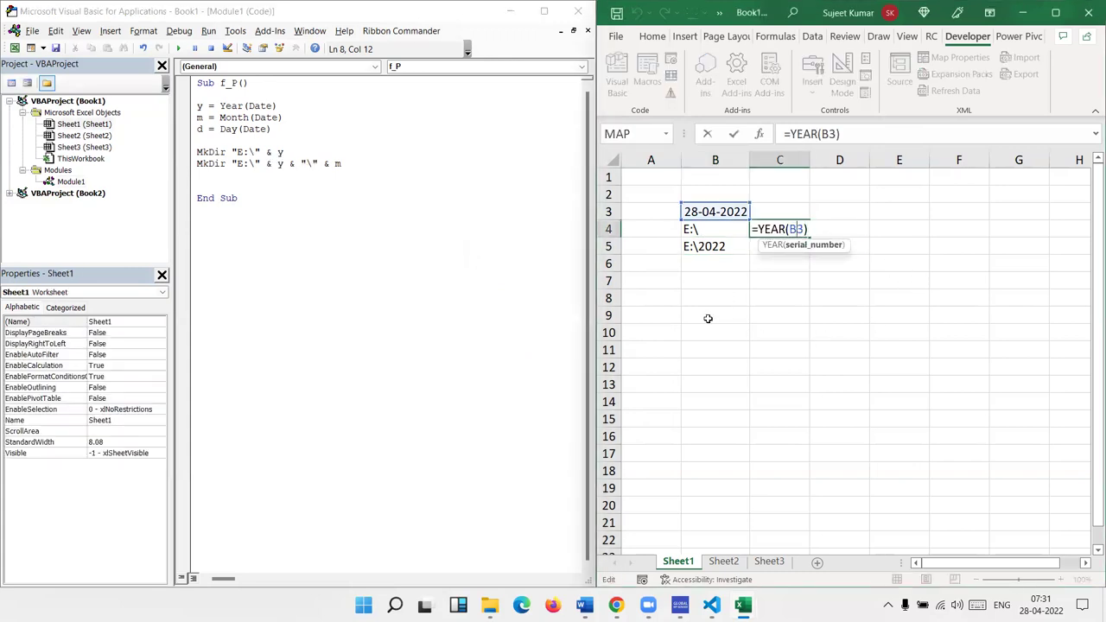
Step: Enter =B5&"\"&C5 in cell B6 so it displays E:\2022\4
{"action": "key", "text": "Return"}
{"action": "left_click", "coordinate": [710, 259]}
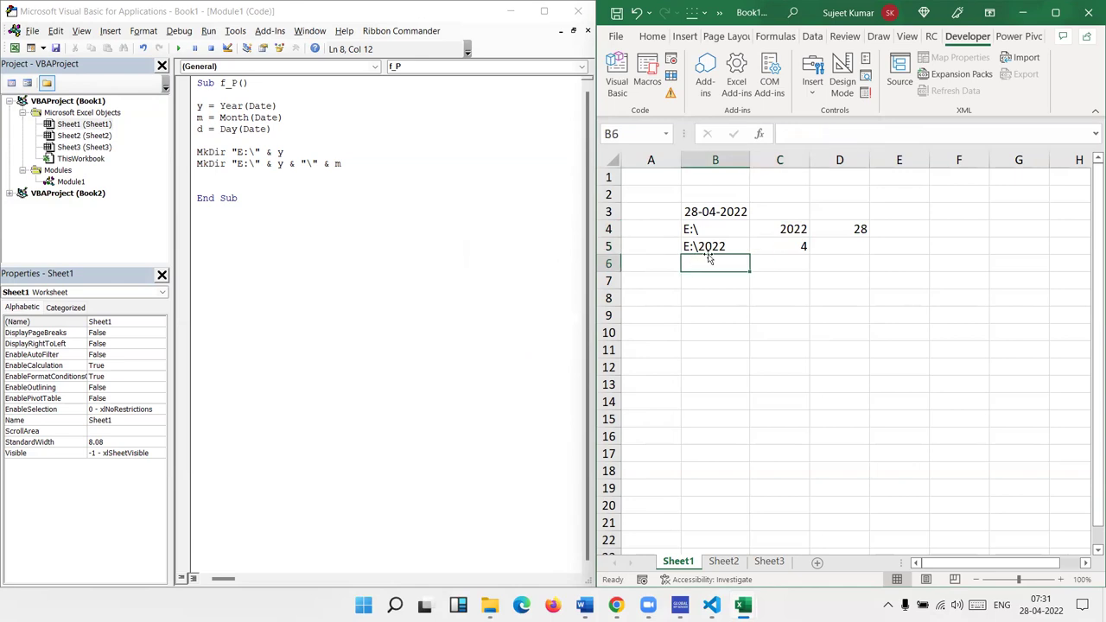
{"action": "type", "text": "="}
{"action": "left_click", "coordinate": [708, 254]}
{"action": "type", "text": "&\"\\\""}
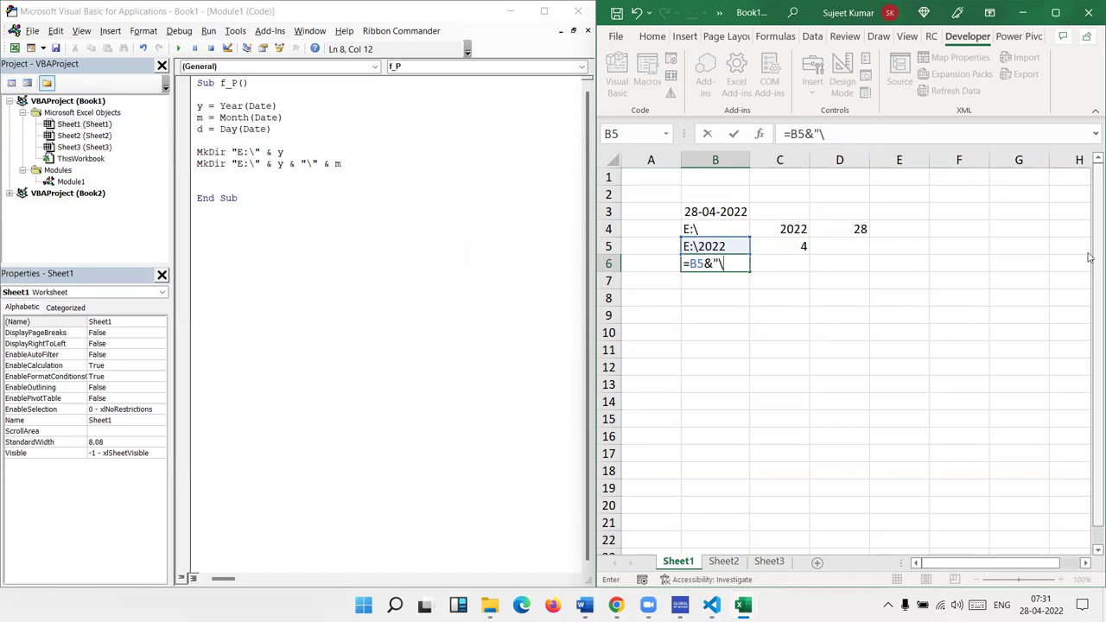
{"action": "type", "text": "&"}
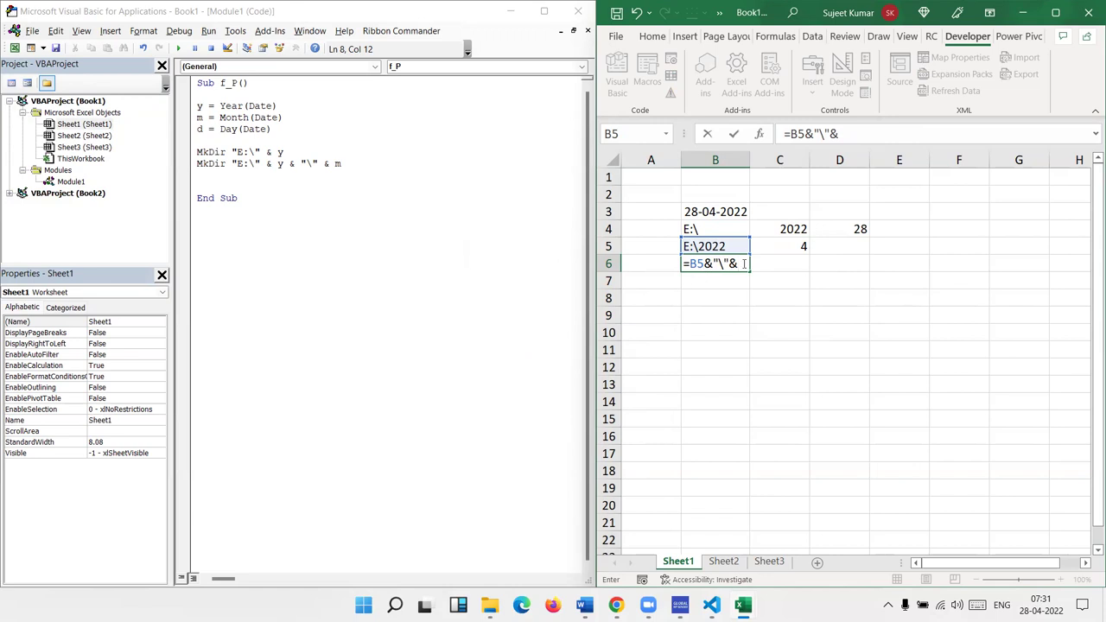
{"action": "left_click", "coordinate": [792, 248]}
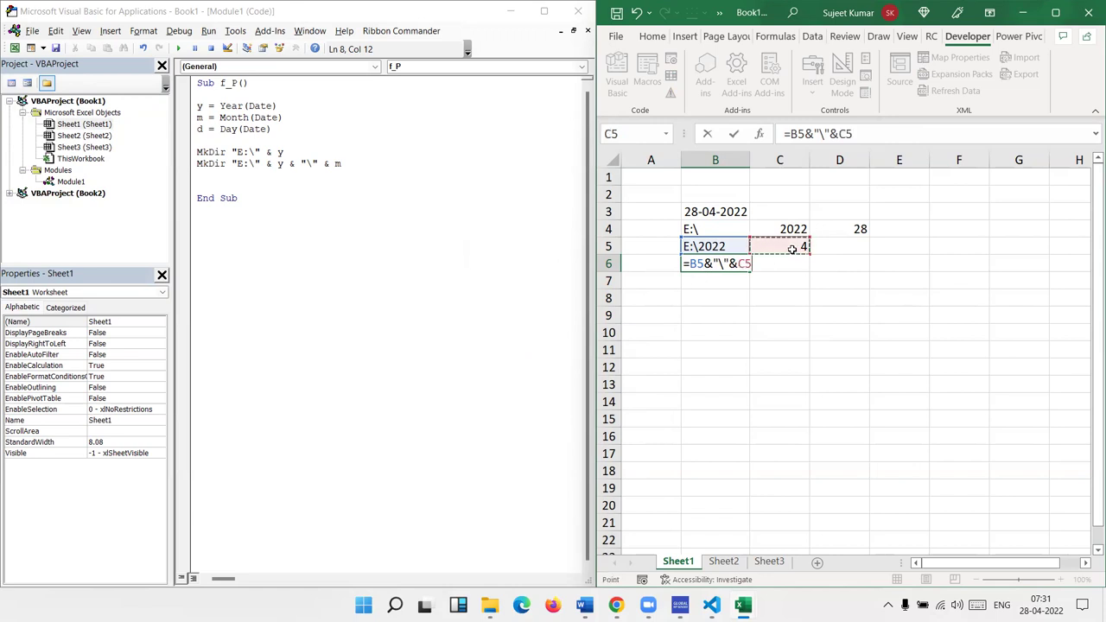
{"action": "key", "text": "Return"}
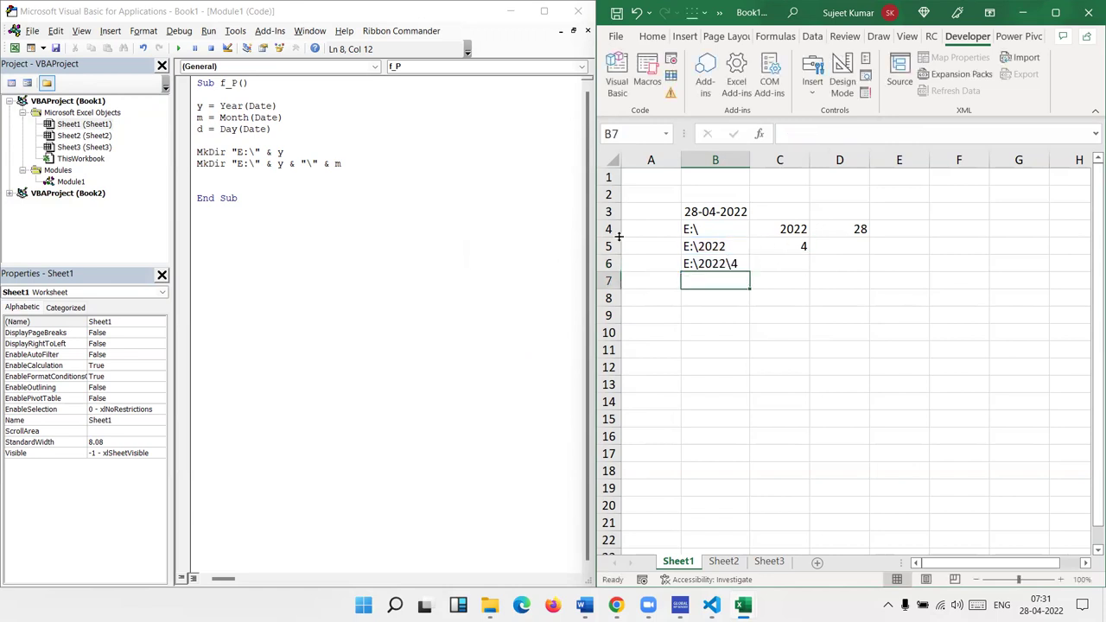
{"action": "left_click", "coordinate": [372, 173]}
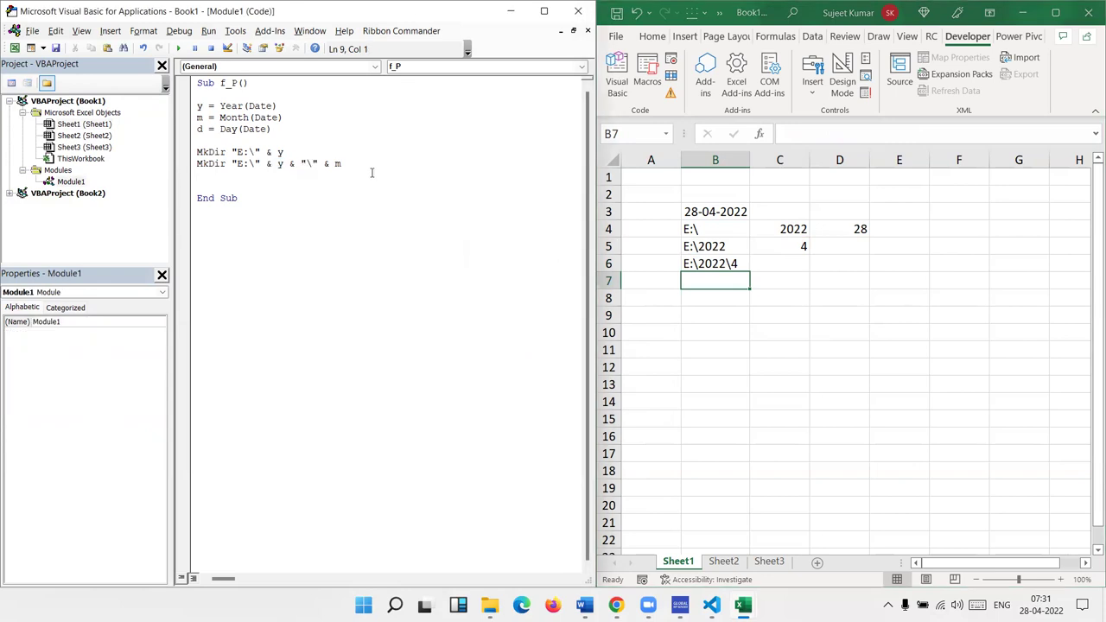
Step: Paste a copy of the month MkDir line below it and append & "\" & d for the day folder
{"action": "left_click_drag", "start_coordinate": [346, 163], "coordinate": [336, 164]}
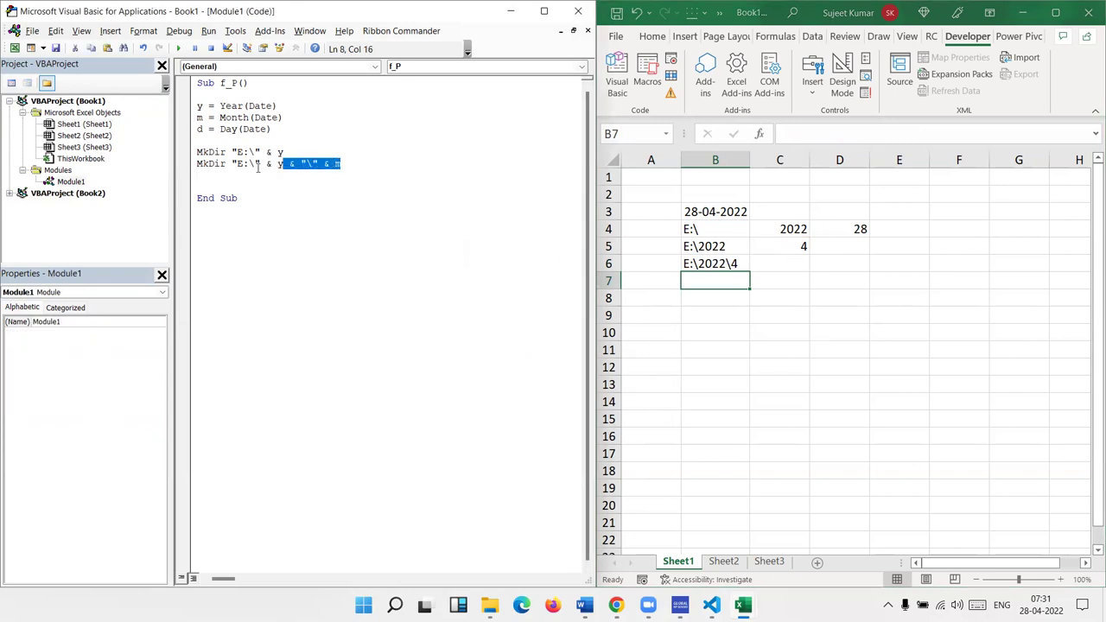
{"action": "left_click", "coordinate": [182, 167]}
{"action": "left_click", "coordinate": [208, 175]}
{"action": "key", "text": "ctrl+v"}
{"action": "type", "text": "& "}
{"action": "type", "text": "\"\\|"}
{"action": "key", "text": "BackSpace"}
{"action": "key", "text": "BackSpace"}
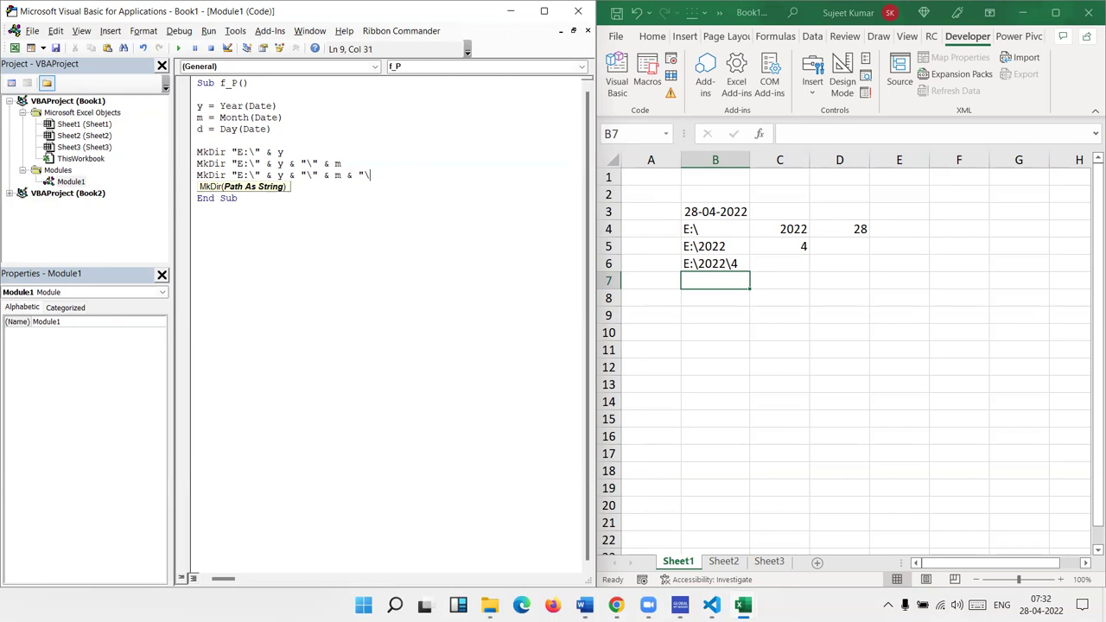
{"action": "type", "text": "\" & d"}
{"action": "key", "text": "Return"}
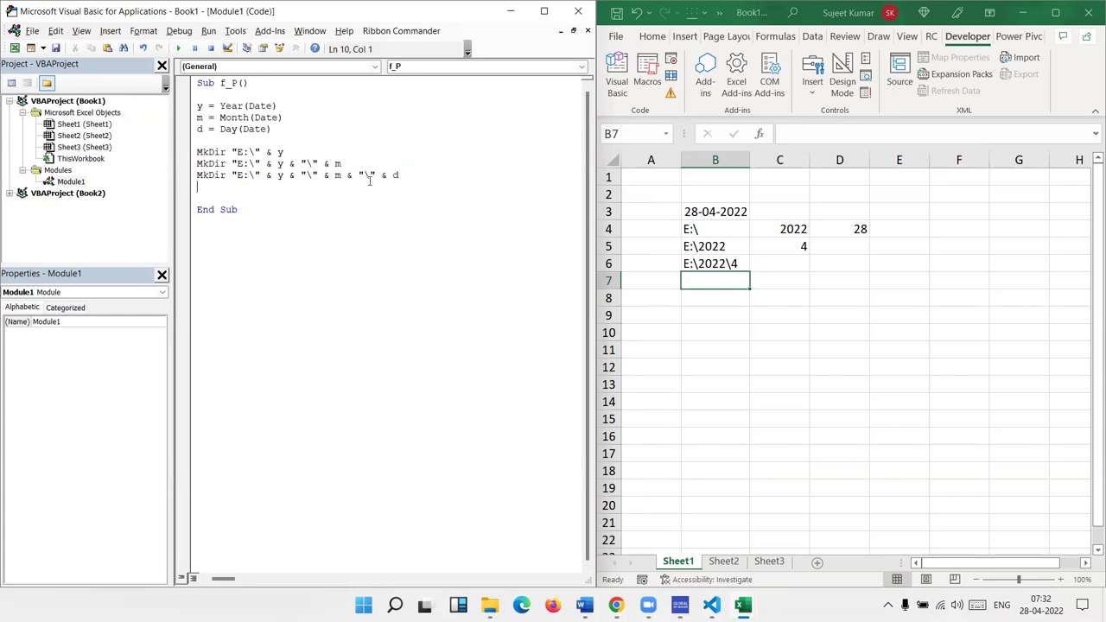
{"action": "left_click_drag", "start_coordinate": [302, 153], "coordinate": [223, 163]}
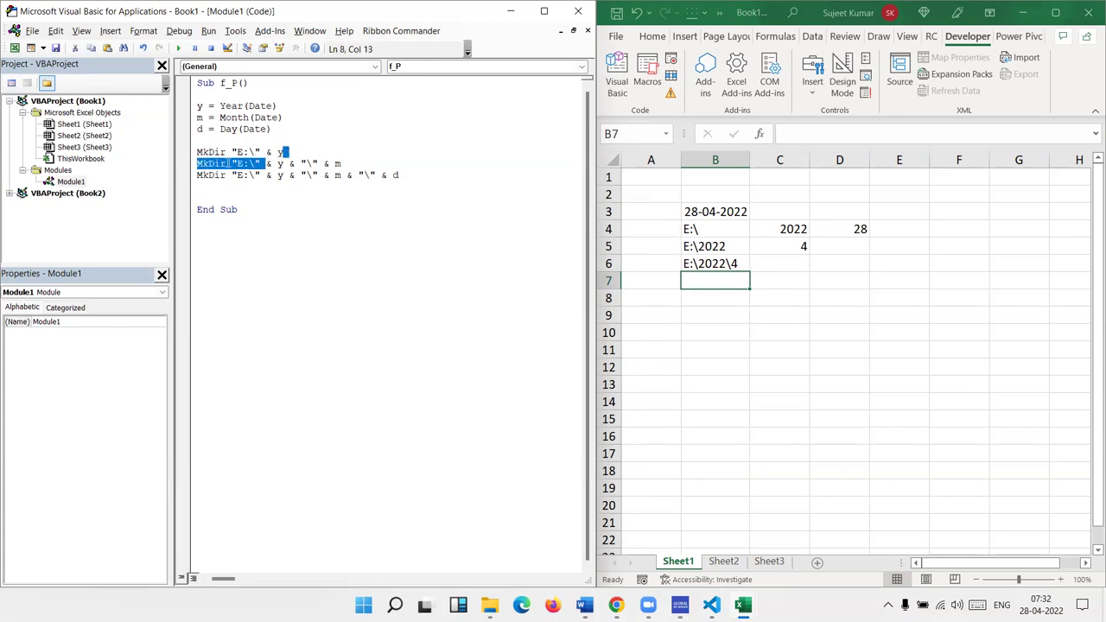
{"action": "left_click", "coordinate": [350, 197]}
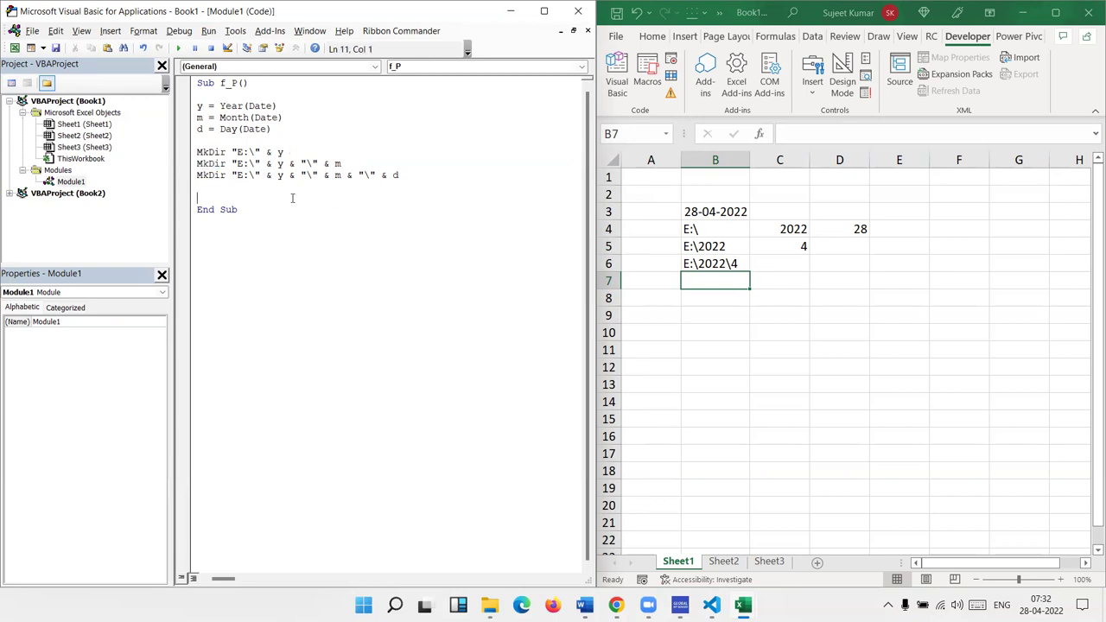
Step: Compare the MkDir lines in the code with the B5 and B6 path formulas
{"action": "right_click", "coordinate": [319, 198]}
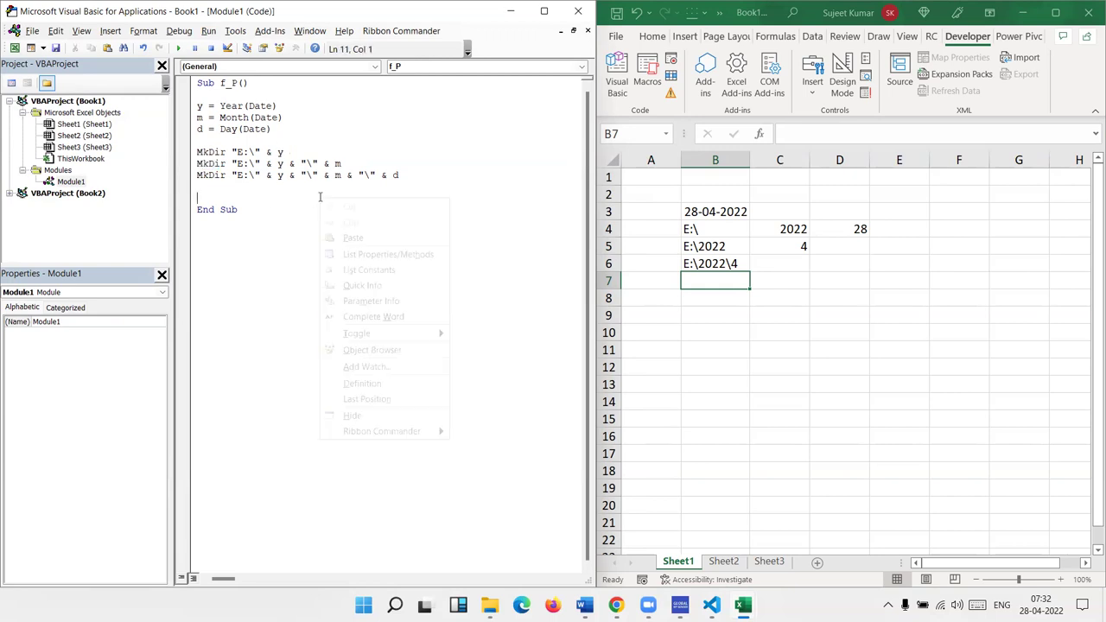
{"action": "left_click", "coordinate": [262, 198]}
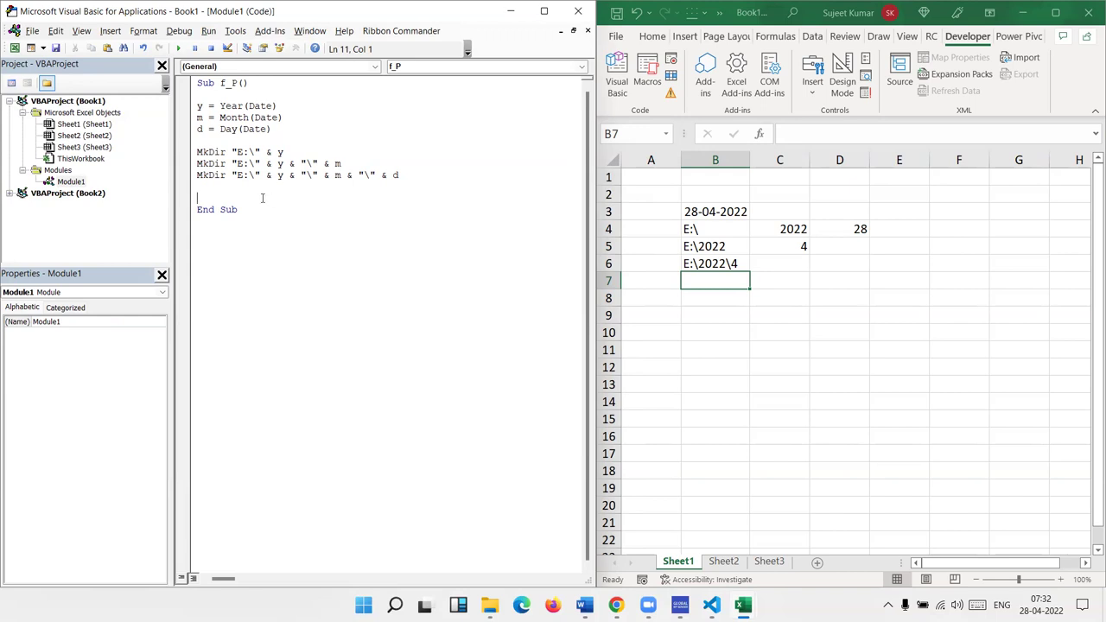
{"action": "left_click", "coordinate": [192, 154]}
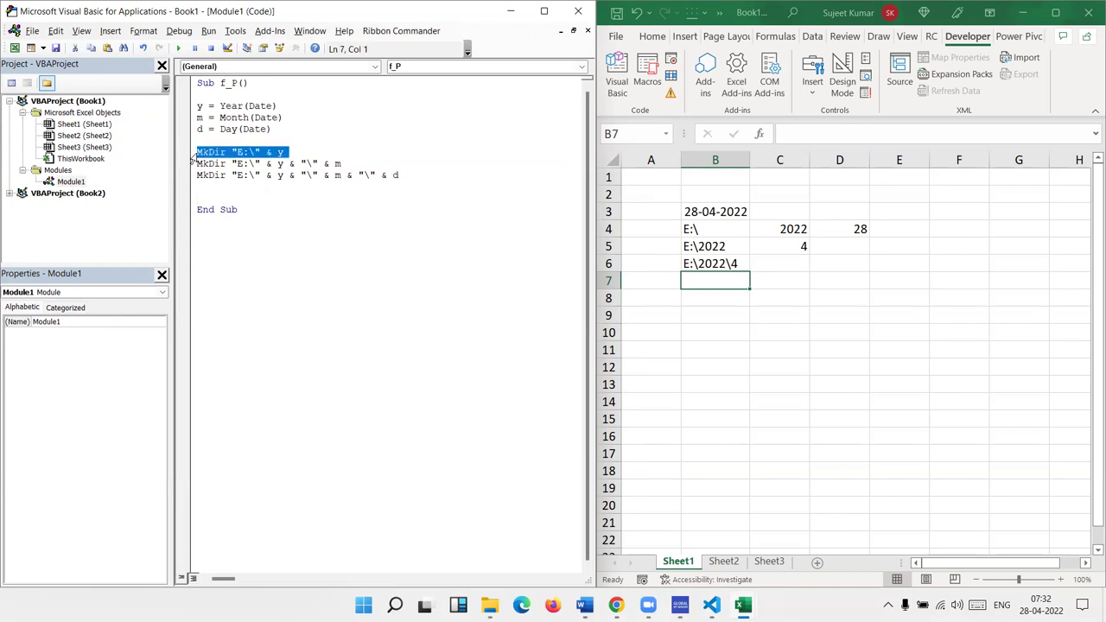
{"action": "left_click", "coordinate": [226, 153]}
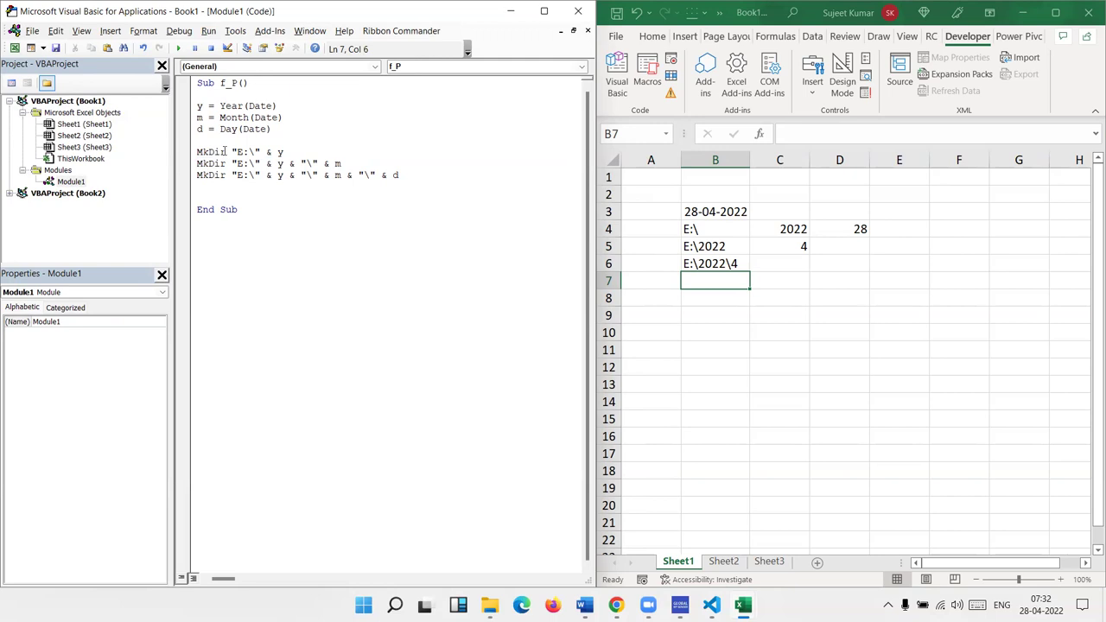
{"action": "double_click", "coordinate": [276, 152]}
{"action": "left_click", "coordinate": [704, 248]}
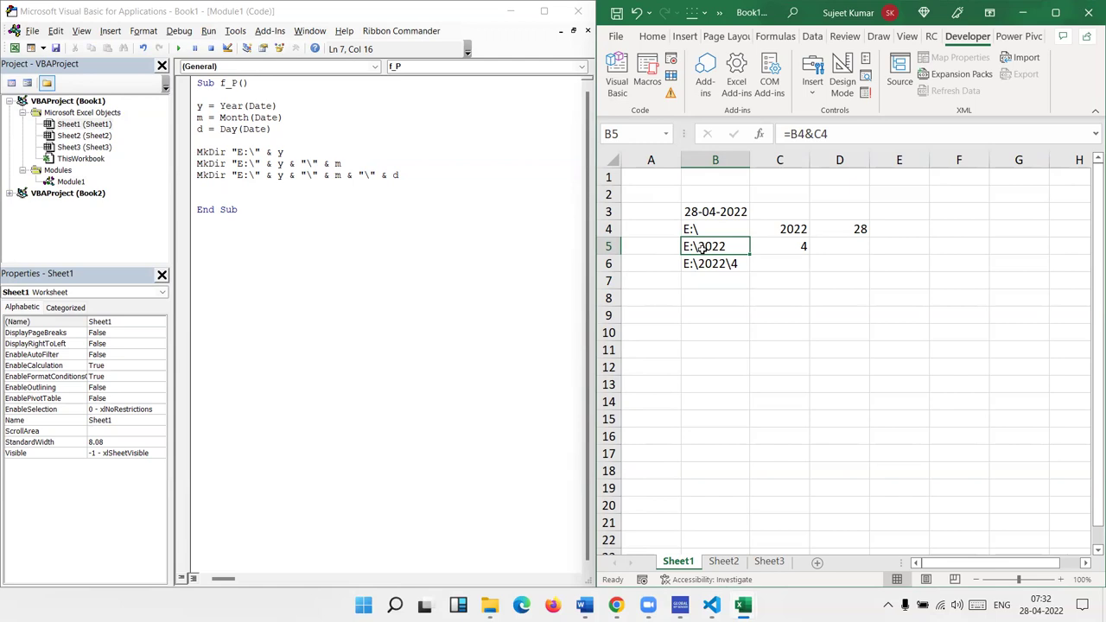
{"action": "left_click", "coordinate": [701, 264]}
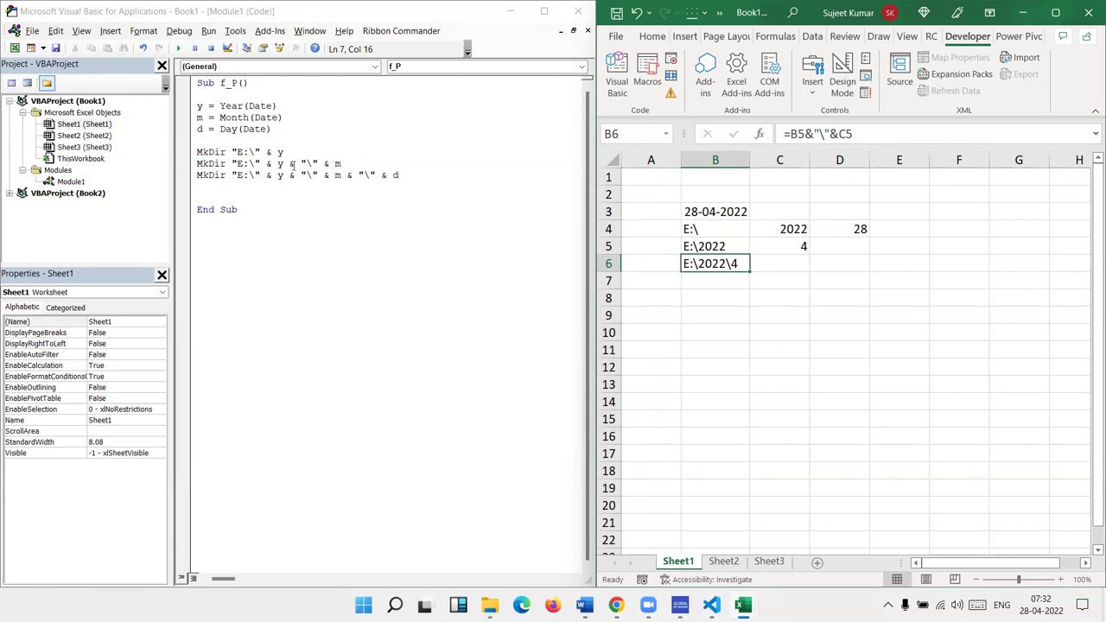
{"action": "left_click_drag", "start_coordinate": [295, 163], "coordinate": [196, 152]}
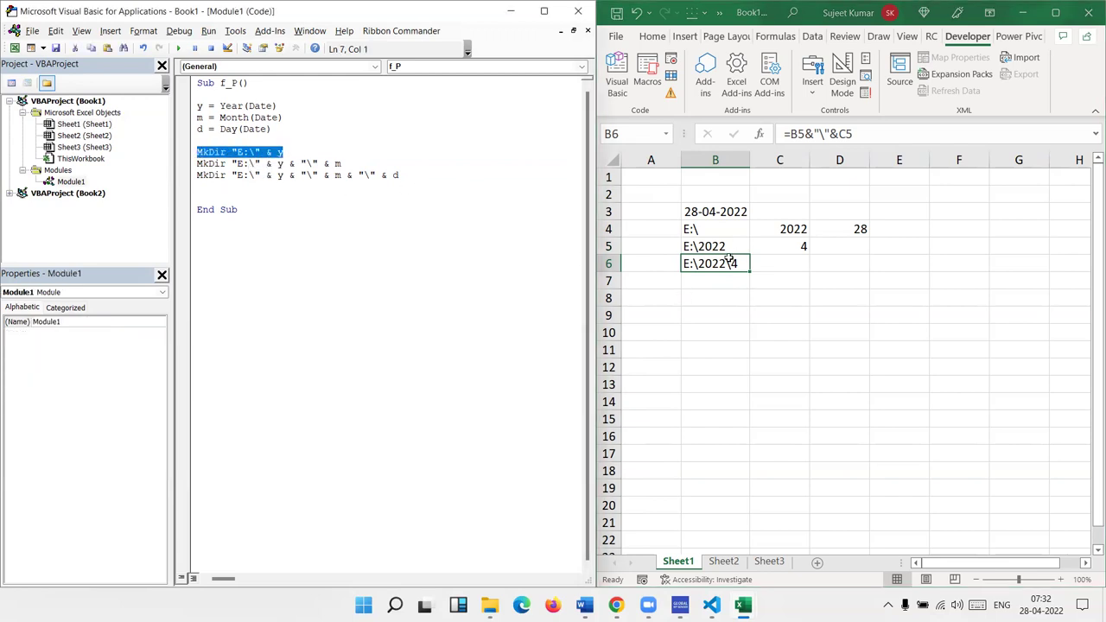
{"action": "left_click", "coordinate": [347, 164]}
{"action": "left_click_drag", "start_coordinate": [347, 164], "coordinate": [184, 166]}
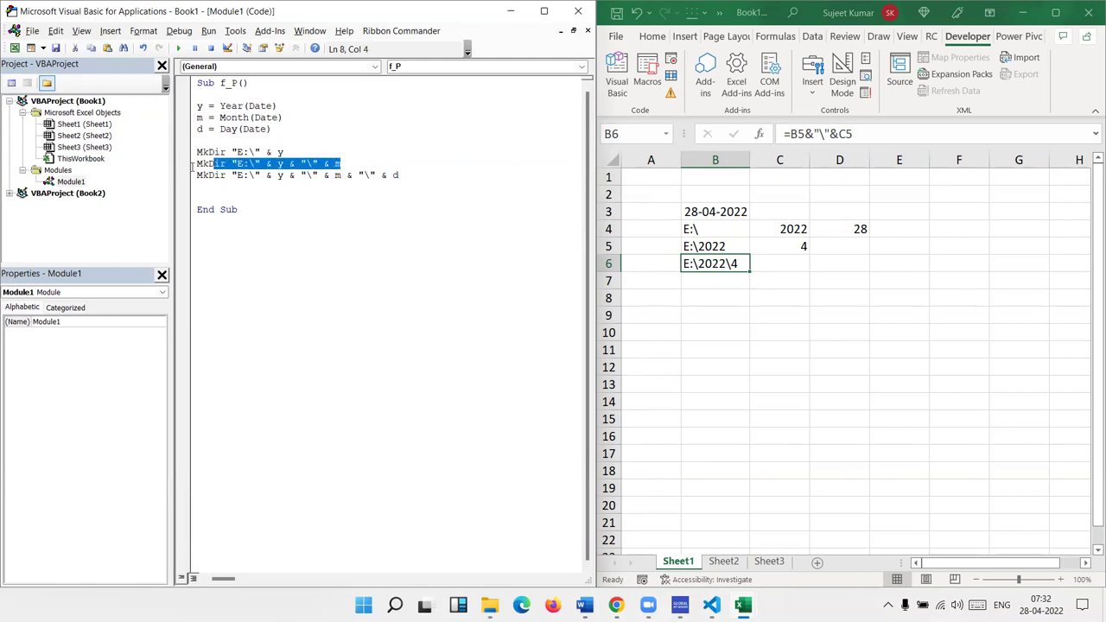
Step: Enter =B6&"\"&D4 in B7 to show E:\2022\4\28, and add a blank line above End Sub
{"action": "left_click", "coordinate": [739, 282]}
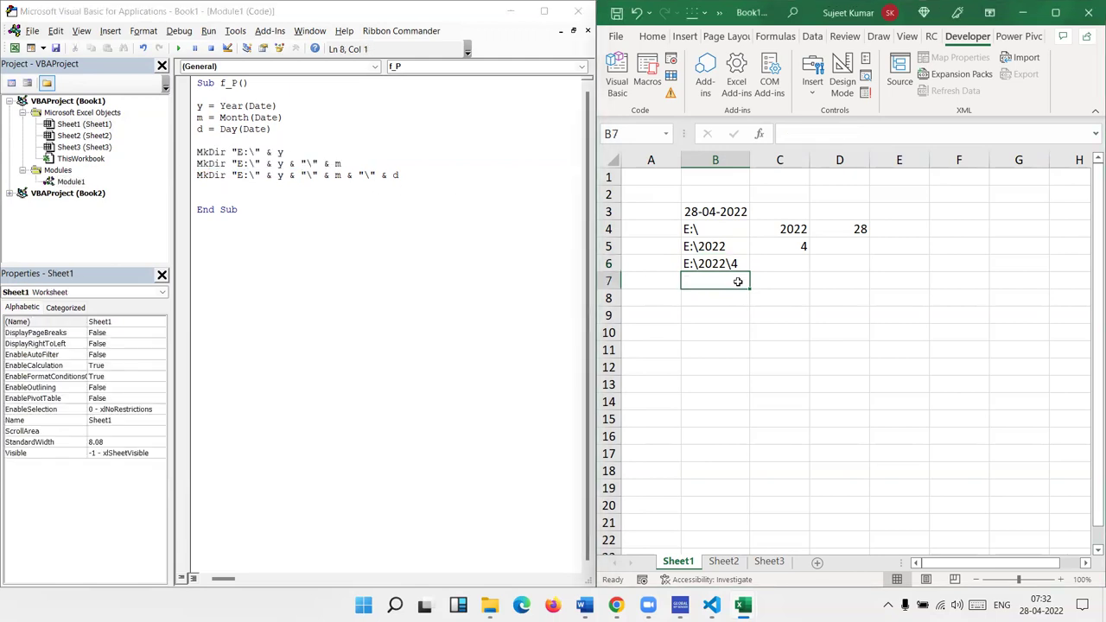
{"action": "type", "text": "=B6&\"\\\"&"}
{"action": "left_click", "coordinate": [859, 230]}
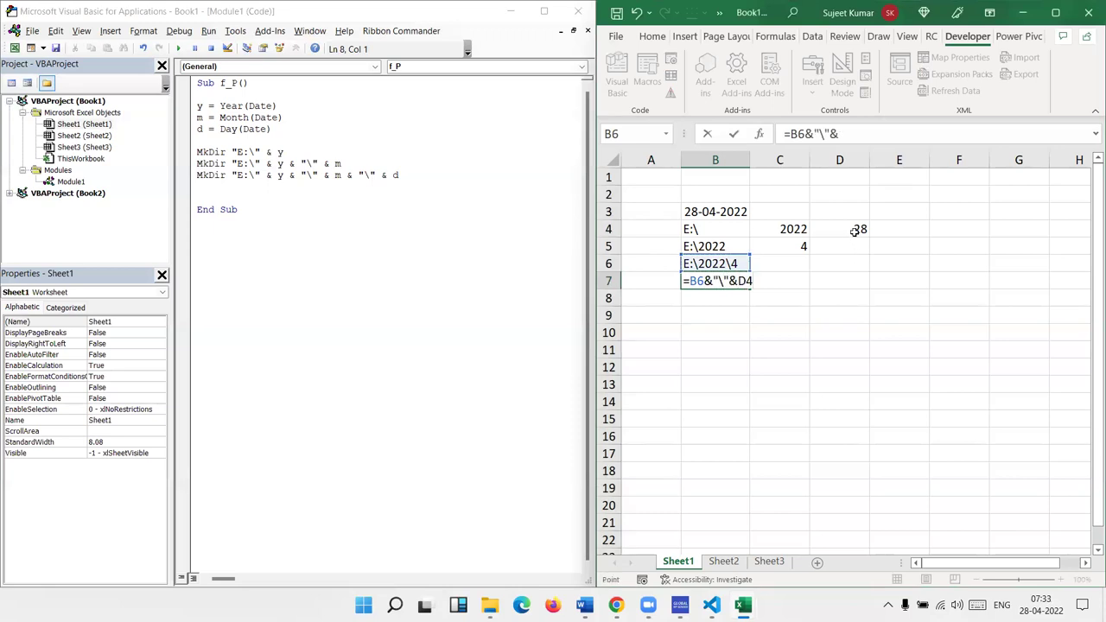
{"action": "key", "text": "Return"}
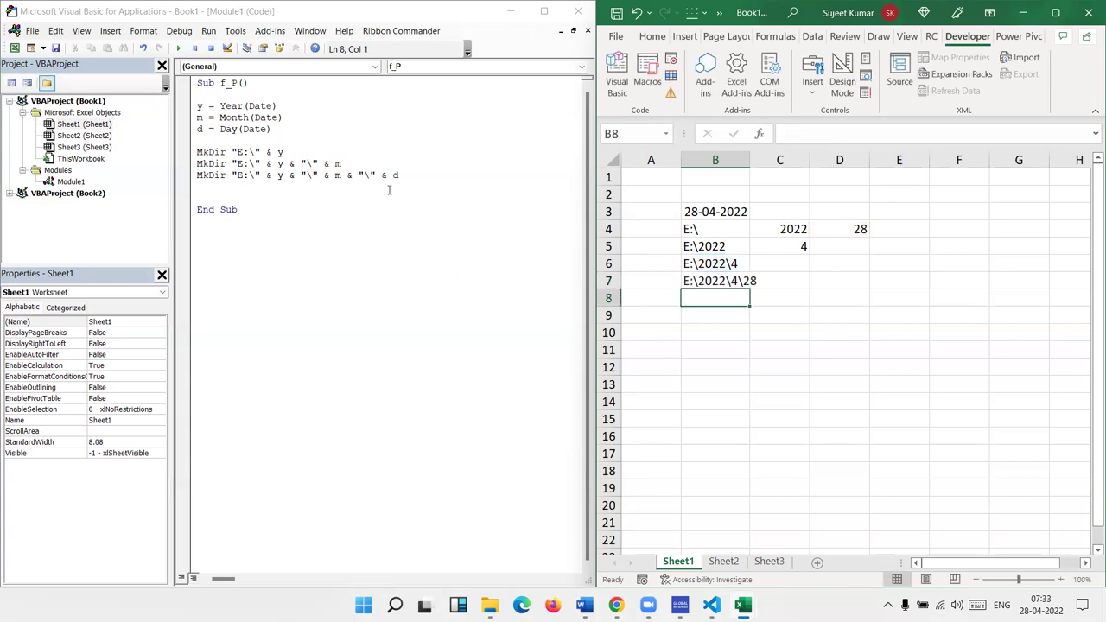
{"action": "left_click_drag", "start_coordinate": [398, 176], "coordinate": [111, 157]}
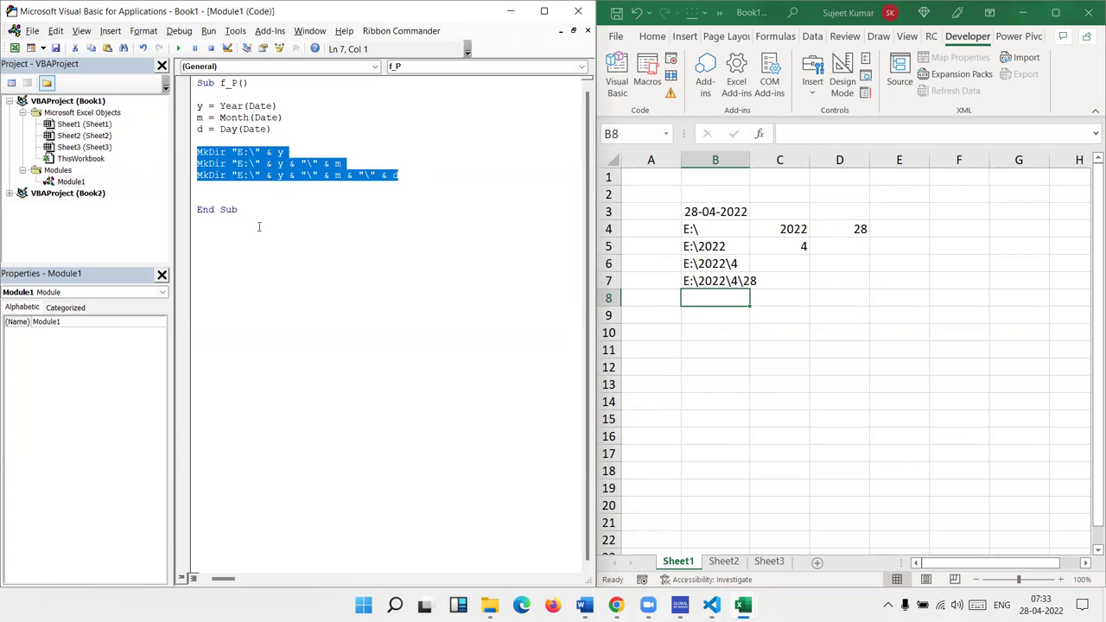
{"action": "left_click", "coordinate": [267, 199]}
{"action": "key", "text": "Return"}
{"action": "key", "text": "Return"}
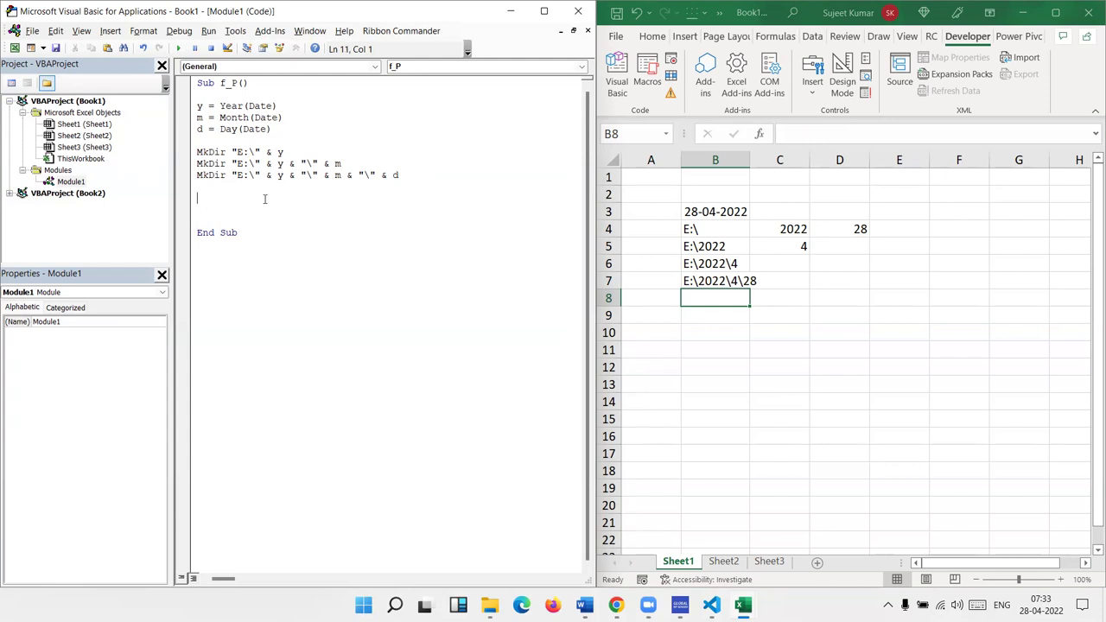
Step: Start a Workbooks.Add.SaveAs line above End Sub using the SaveAs completion
{"action": "type", "text": "workbooks.Add"}
{"action": "type", "text": ".sa"}
{"action": "key", "text": "Down"}
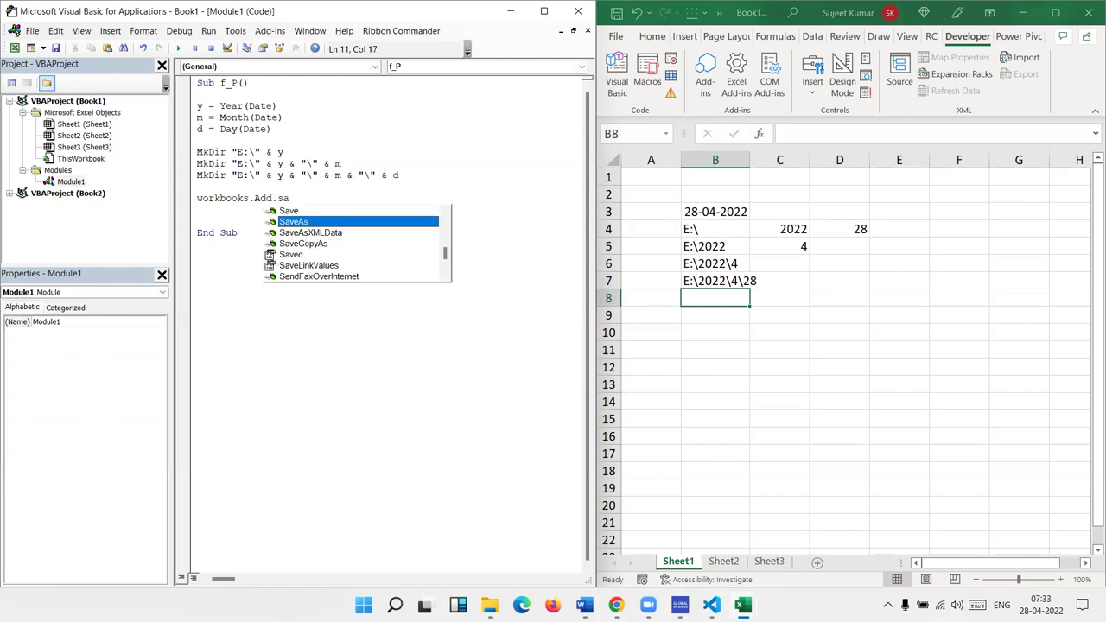
{"action": "key", "text": "Tab"}
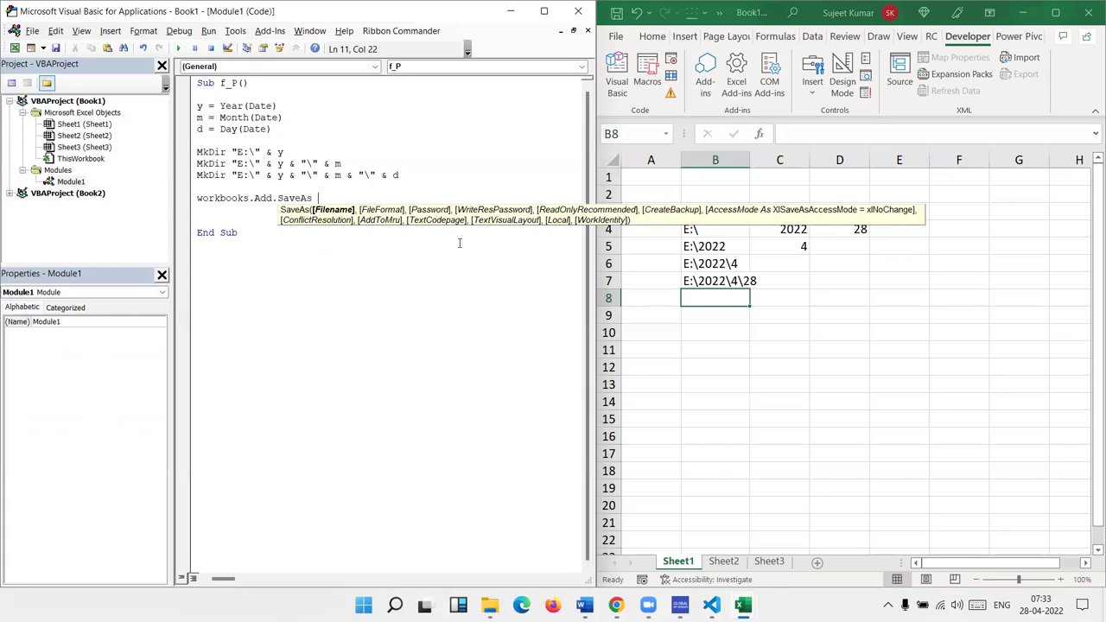
{"action": "left_click", "coordinate": [365, 285]}
Step: Paste the year\month\day path after SaveAs, append & "\" & d & ".xlsx", and widen the editor
{"action": "left_click_drag", "start_coordinate": [399, 176], "coordinate": [232, 175]}
{"action": "key", "text": "ctrl+c"}
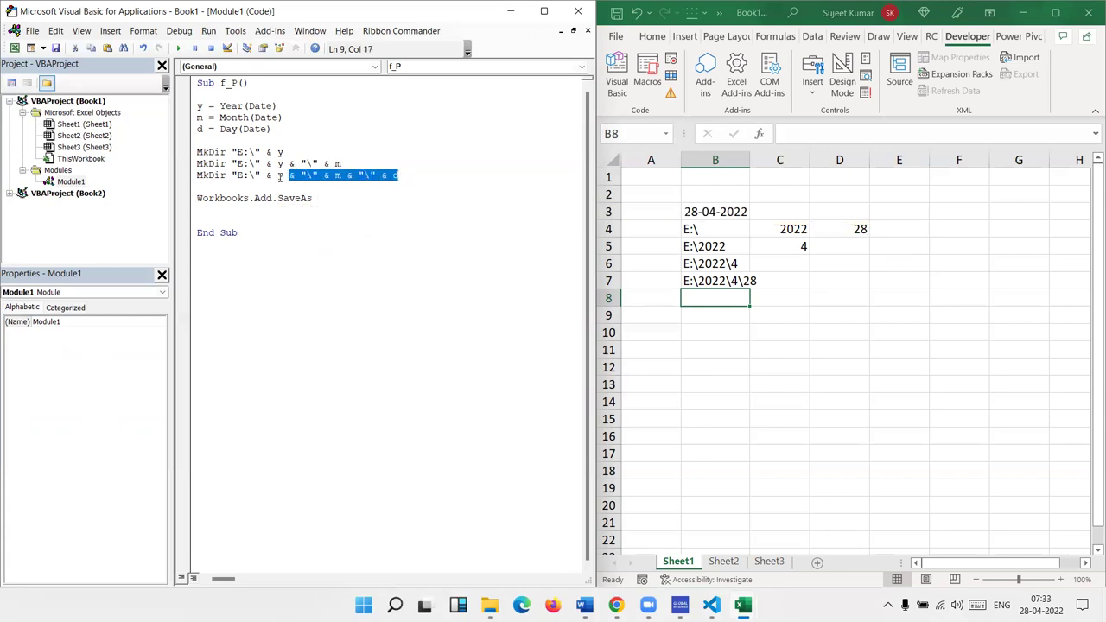
{"action": "left_click", "coordinate": [328, 200]}
{"action": "key", "text": "ctrl+v"}
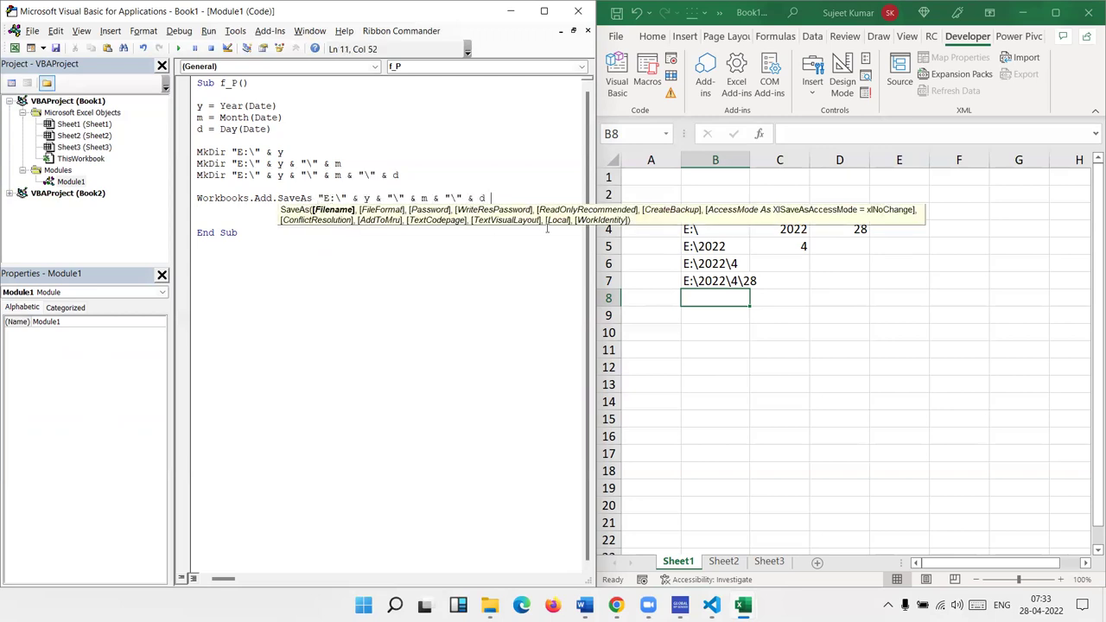
{"action": "type", "text": "&\"\\"}
{"action": "type", "text": "\""}
{"action": "type", "text": " & "}
{"action": "type", "text": "d "}
{"action": "type", "text": "&\".xlsx"}
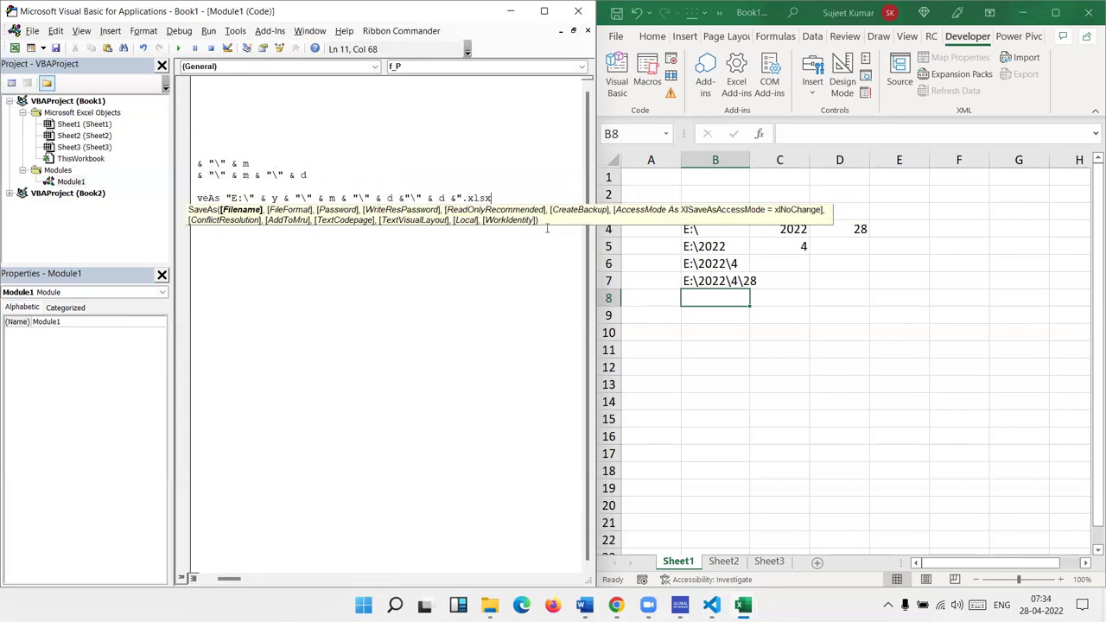
{"action": "type", "text": "\""}
{"action": "key", "text": "ctrl+End"}
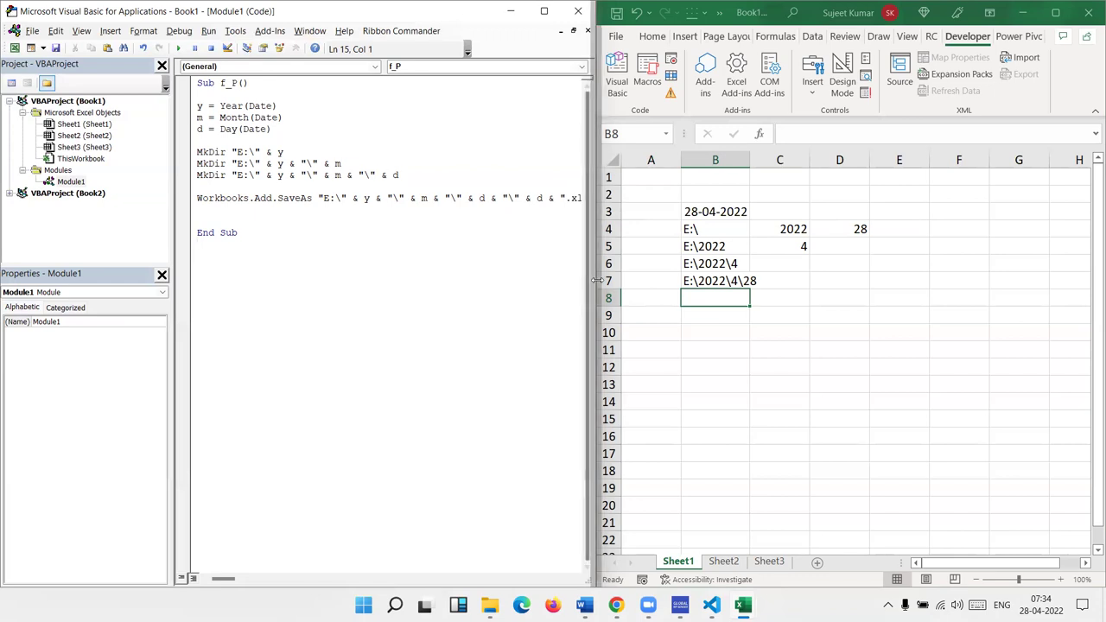
{"action": "left_click_drag", "start_coordinate": [596, 280], "coordinate": [650, 285]}
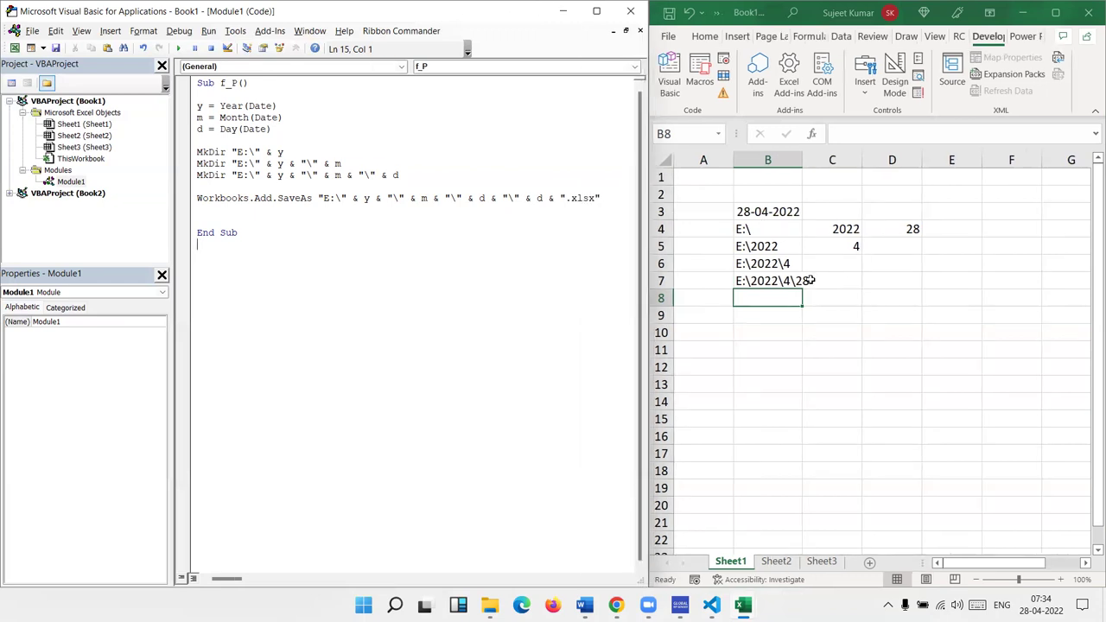
Step: Enter =B7&"\"&D4&".xlsx" in B8, correcting the extension typo, to show E:\2022\4\28\28.xlsx
{"action": "type", "text": "="}
{"action": "left_click", "coordinate": [792, 380]}
{"action": "left_click", "coordinate": [775, 304]}
{"action": "type", "text": "="}
{"action": "key", "text": "Up"}
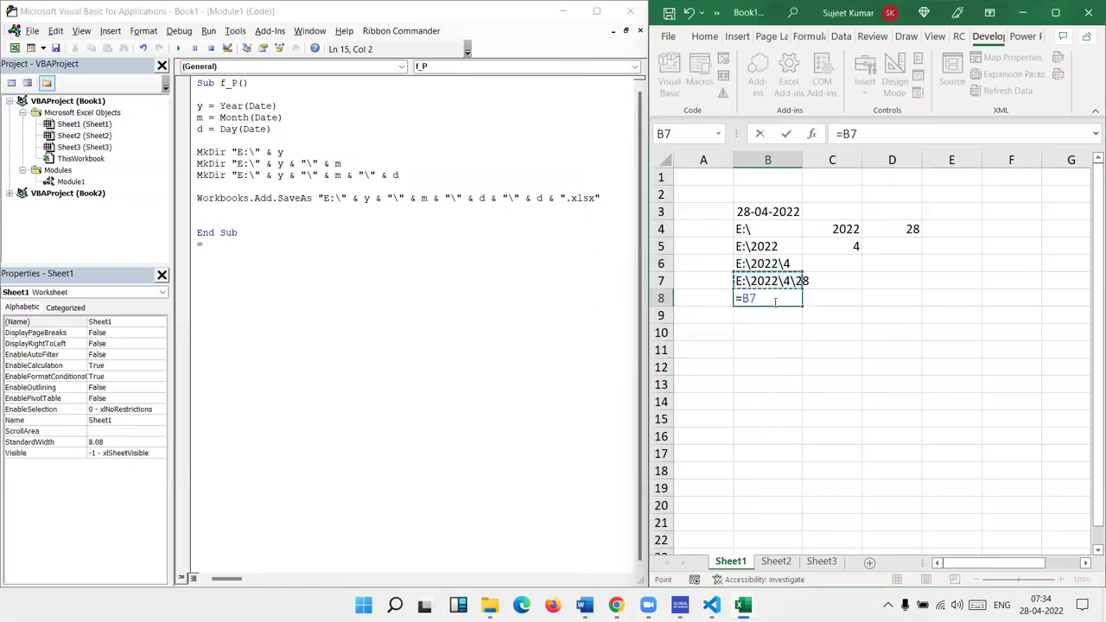
{"action": "type", "text": "&\"\\\"&"}
{"action": "left_click", "coordinate": [908, 229]}
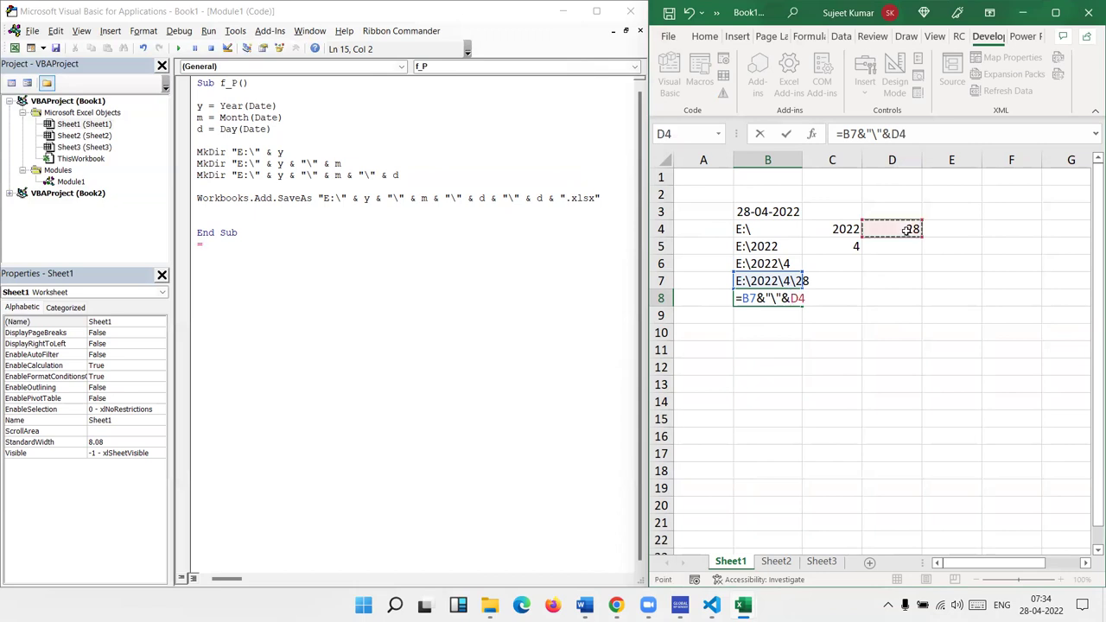
{"action": "type", "text": "&\".xldx"}
{"action": "key", "text": "BackSpace"}
{"action": "key", "text": "BackSpace"}
{"action": "type", "text": "sx"}
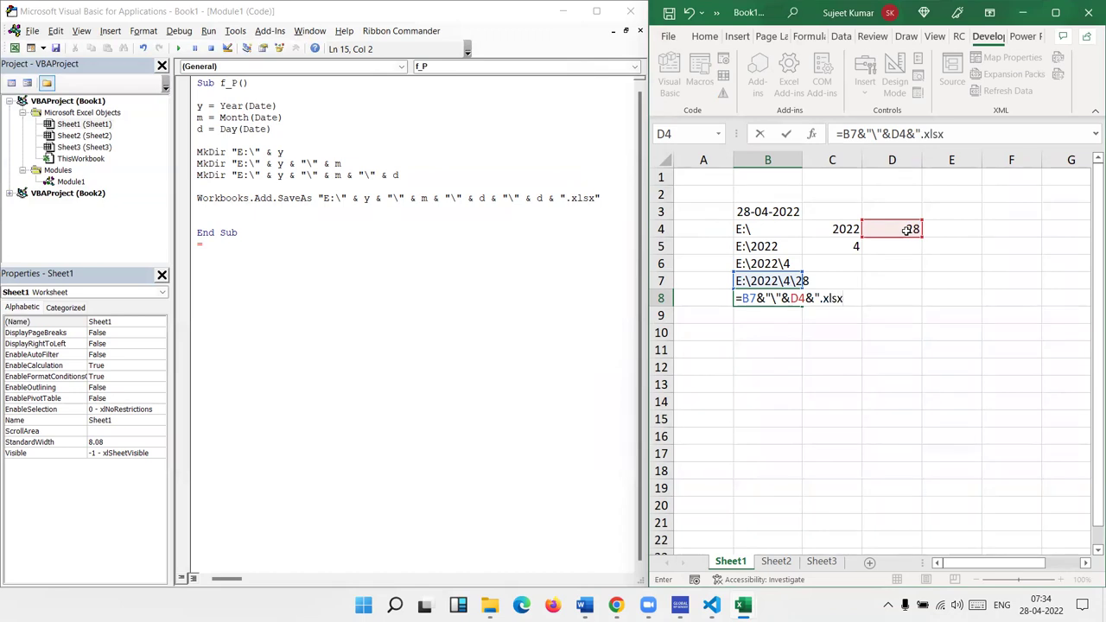
{"action": "key", "text": "Return"}
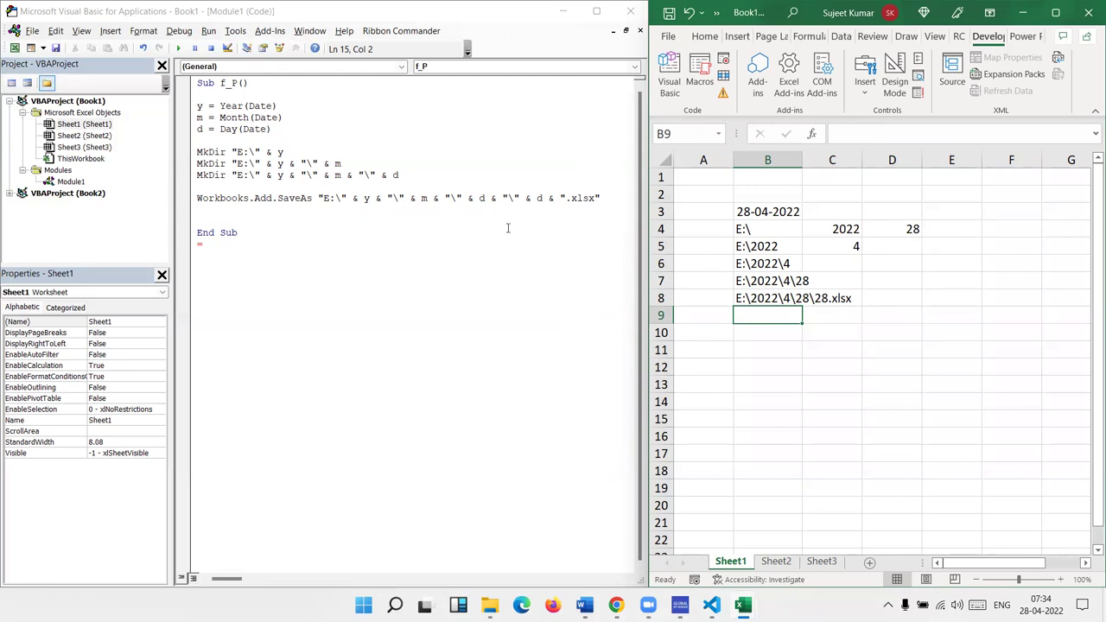
Step: Add ActiveWorkbook.Close True and MsgBox "Job is Done" below the SaveAs line
{"action": "double_click", "coordinate": [480, 199]}
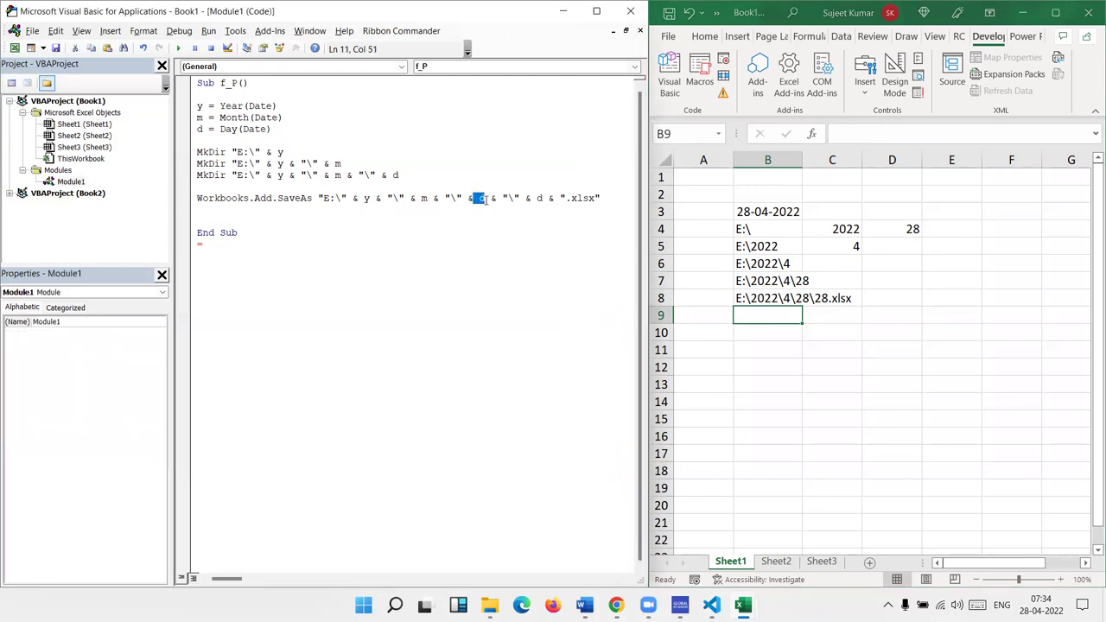
{"action": "double_click", "coordinate": [545, 199]}
{"action": "left_click", "coordinate": [325, 222]}
{"action": "key", "text": "Return"}
{"action": "type", "text": "activ"}
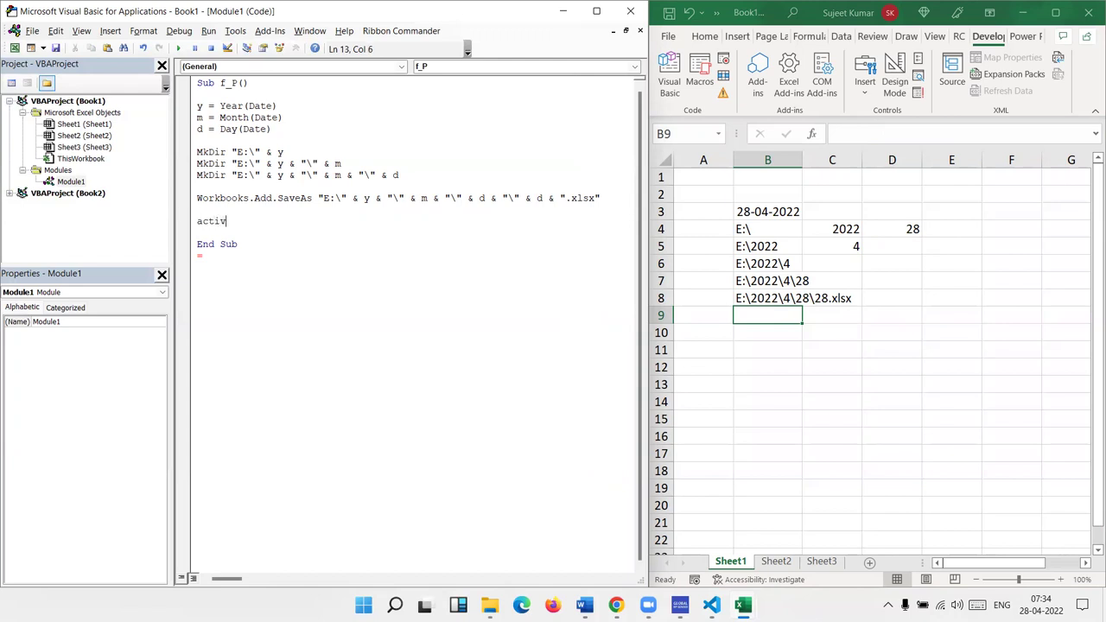
{"action": "type", "text": "eworkbook"}
{"action": "type", "text": ".close "}
{"action": "type", "text": "True"}
{"action": "key", "text": "Return"}
{"action": "key", "text": "Return"}
{"action": "type", "text": "msgbox \"Job is "}
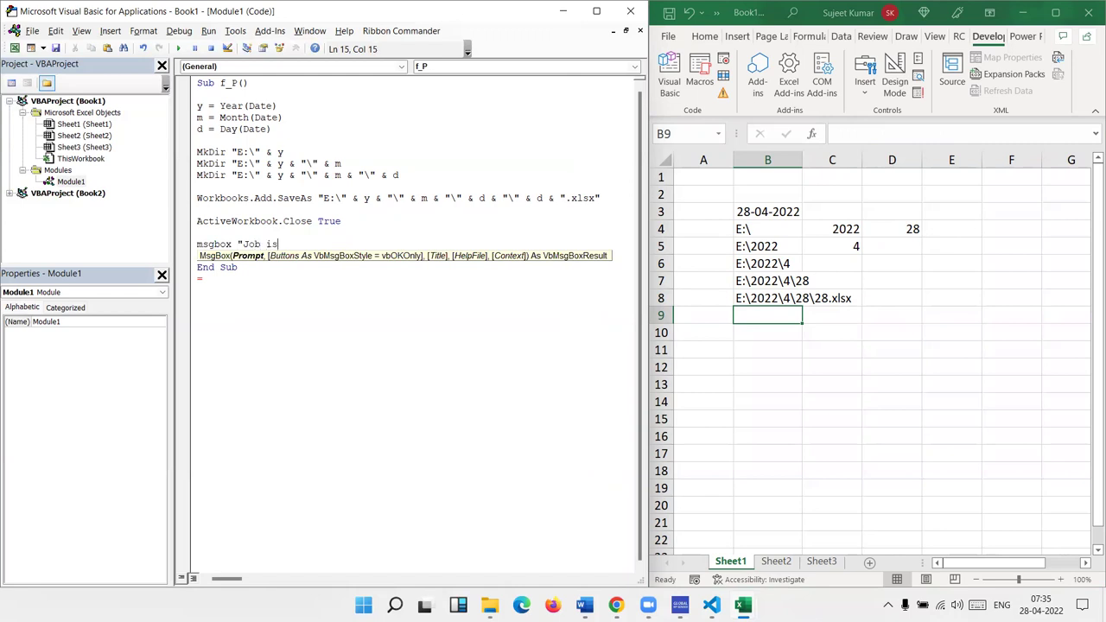
{"action": "type", "text": "Done\""}
{"action": "key", "text": "Return"}
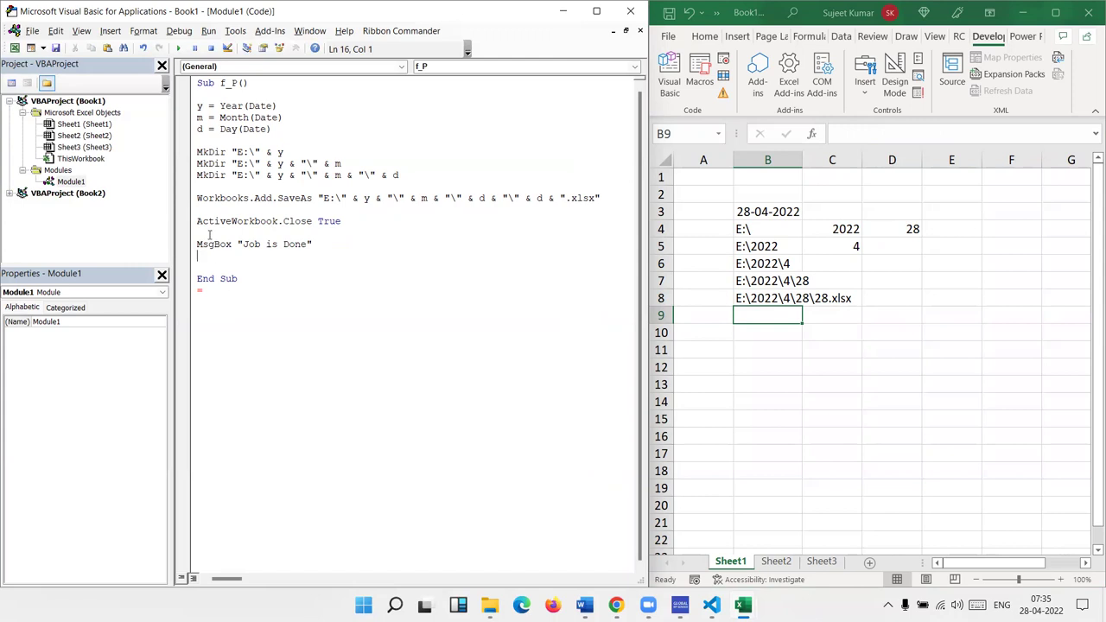
Step: Review the finished macro by selecting its MkDir, save and close lines
{"action": "left_click", "coordinate": [189, 246]}
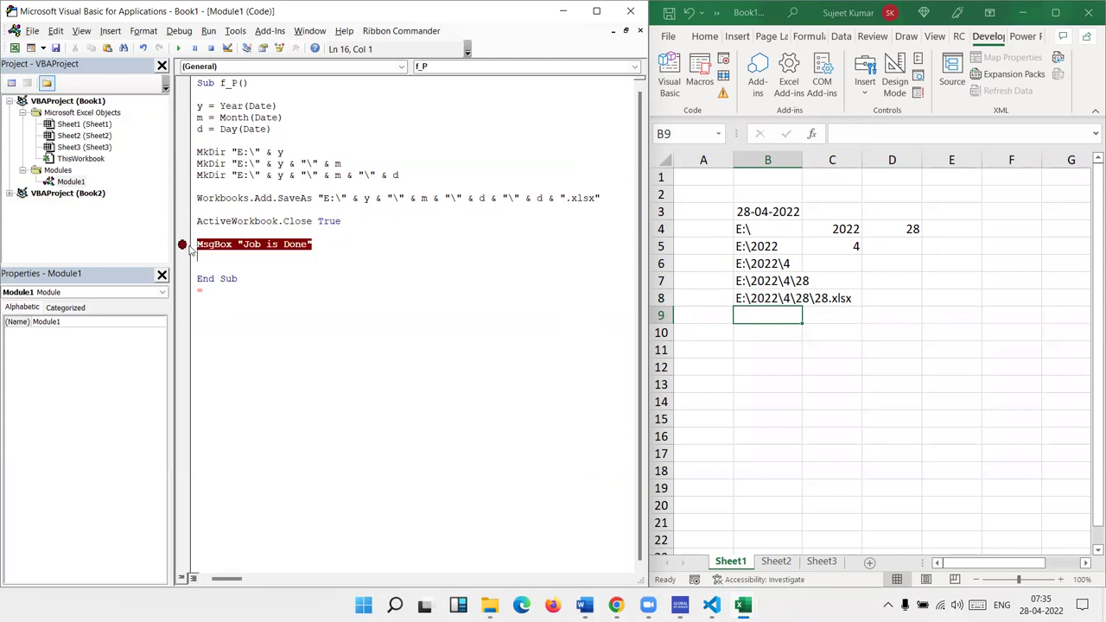
{"action": "left_click_drag", "start_coordinate": [188, 231], "coordinate": [189, 106]}
{"action": "left_click", "coordinate": [182, 247]}
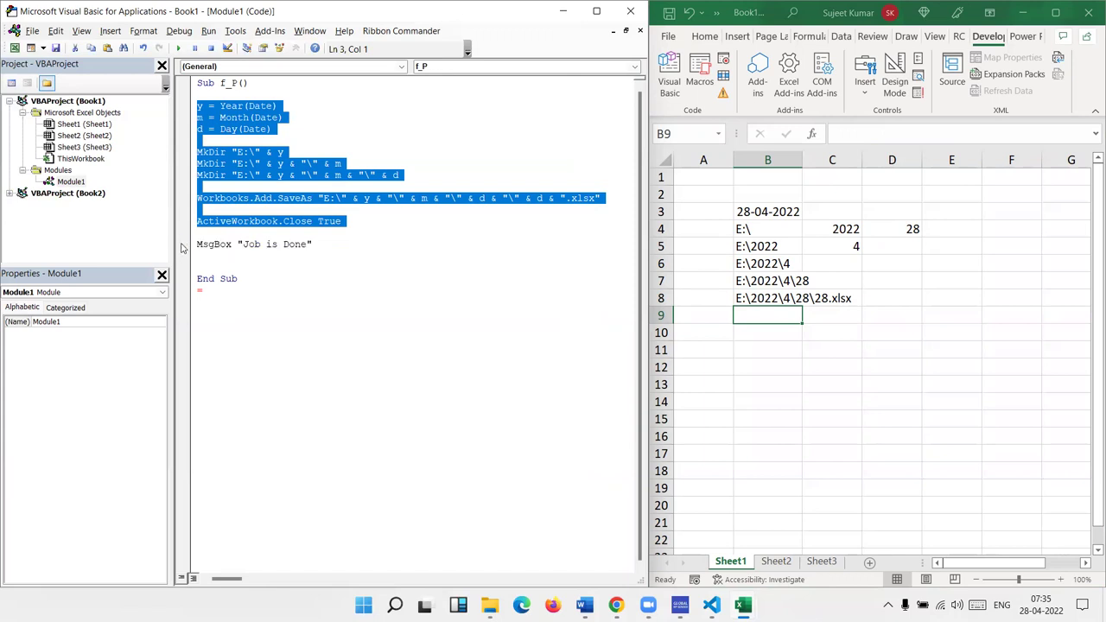
{"action": "left_click", "coordinate": [220, 155]}
{"action": "double_click", "coordinate": [220, 154]}
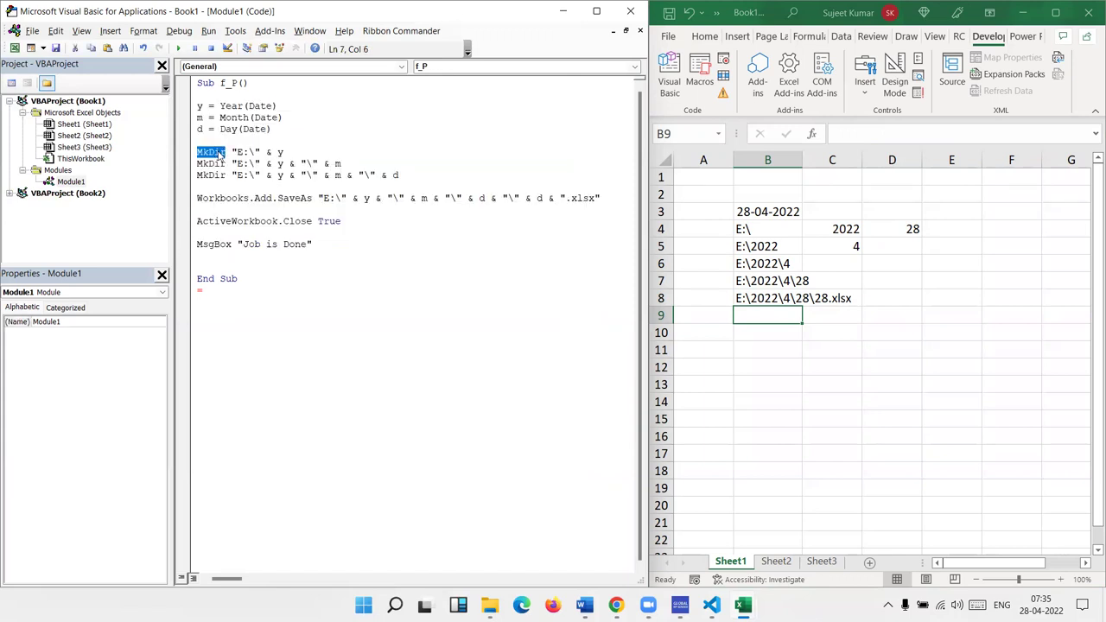
{"action": "left_click_drag", "start_coordinate": [198, 163], "coordinate": [297, 266]}
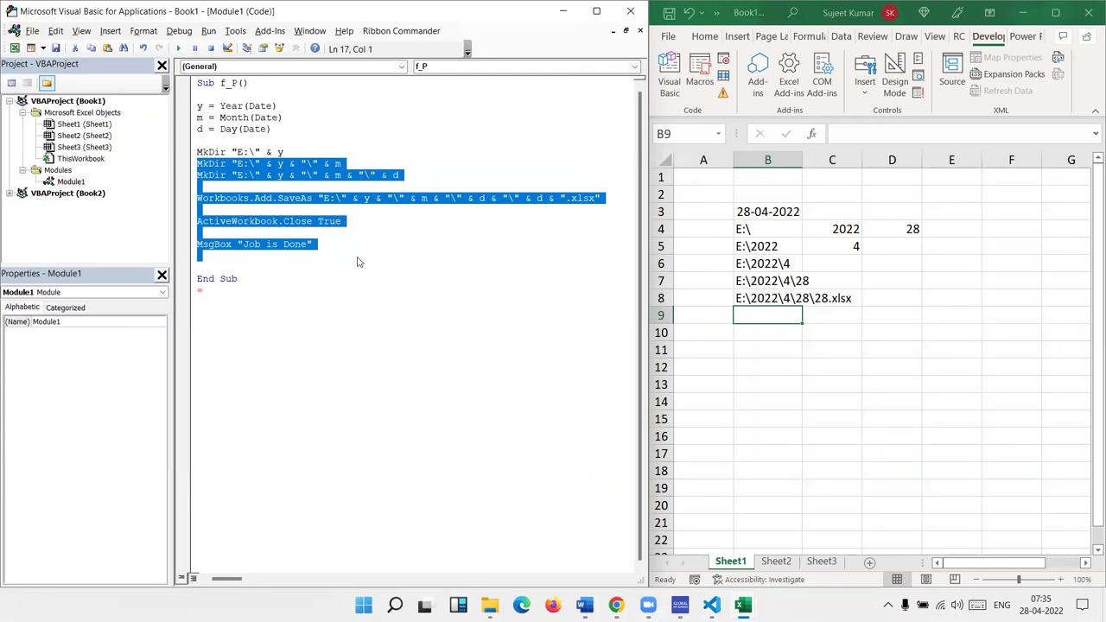
{"action": "key", "text": "Up"}
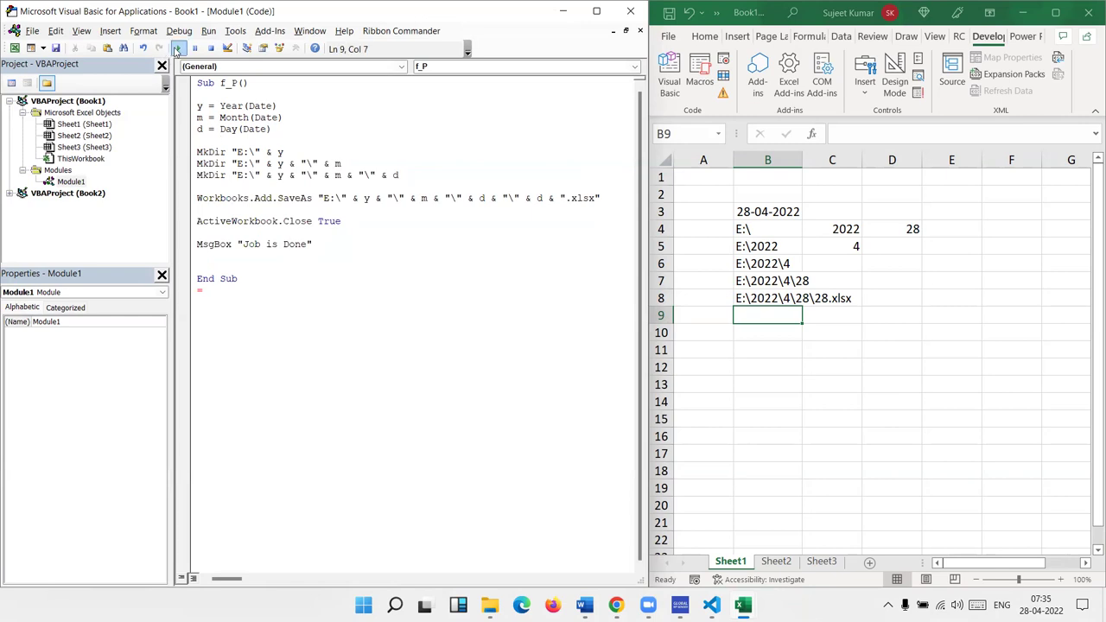
Step: Run f_P from the Macros list, clear the syntax error, and rerun it to get 'Job is Done'
{"action": "left_click", "coordinate": [177, 49]}
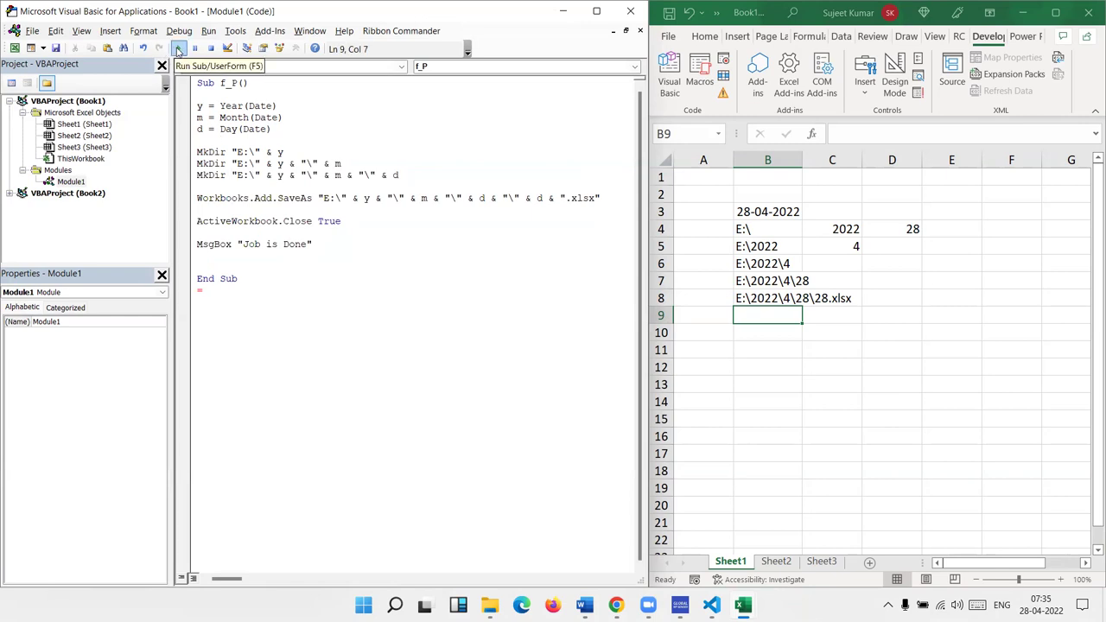
{"action": "left_click", "coordinate": [702, 83]}
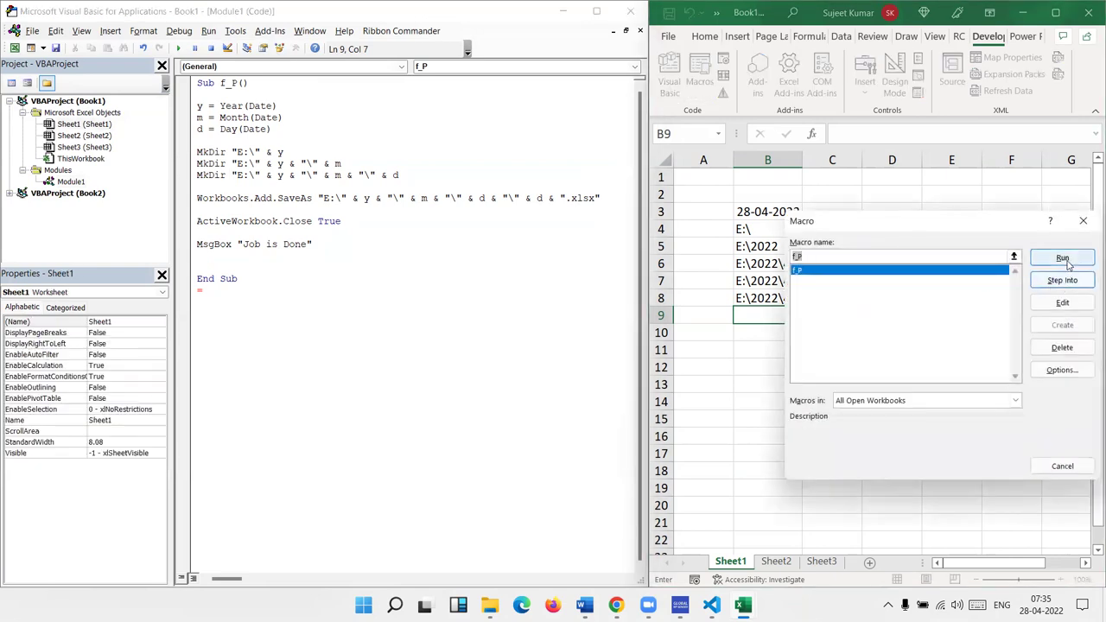
{"action": "left_click", "coordinate": [1063, 259]}
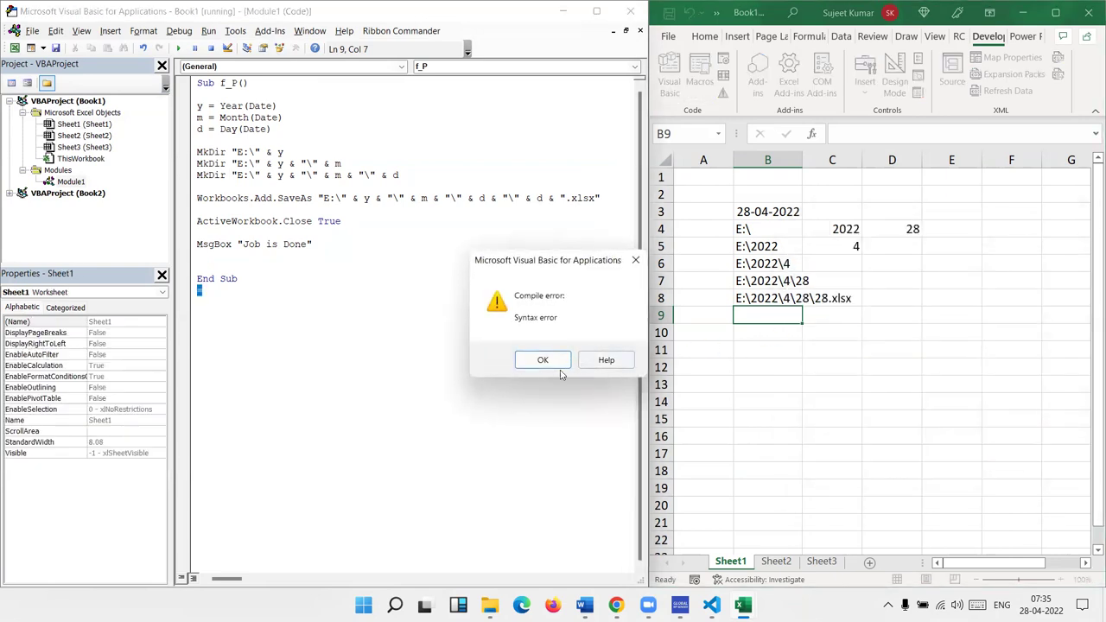
{"action": "left_click", "coordinate": [543, 361]}
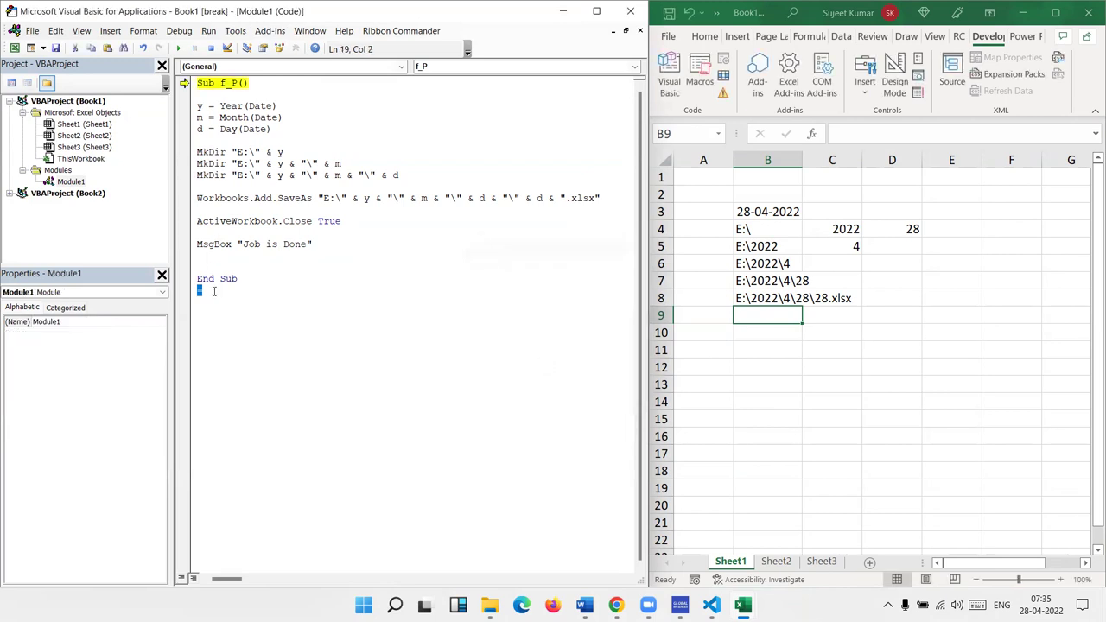
{"action": "left_click", "coordinate": [230, 212]}
{"action": "left_click", "coordinate": [179, 48]}
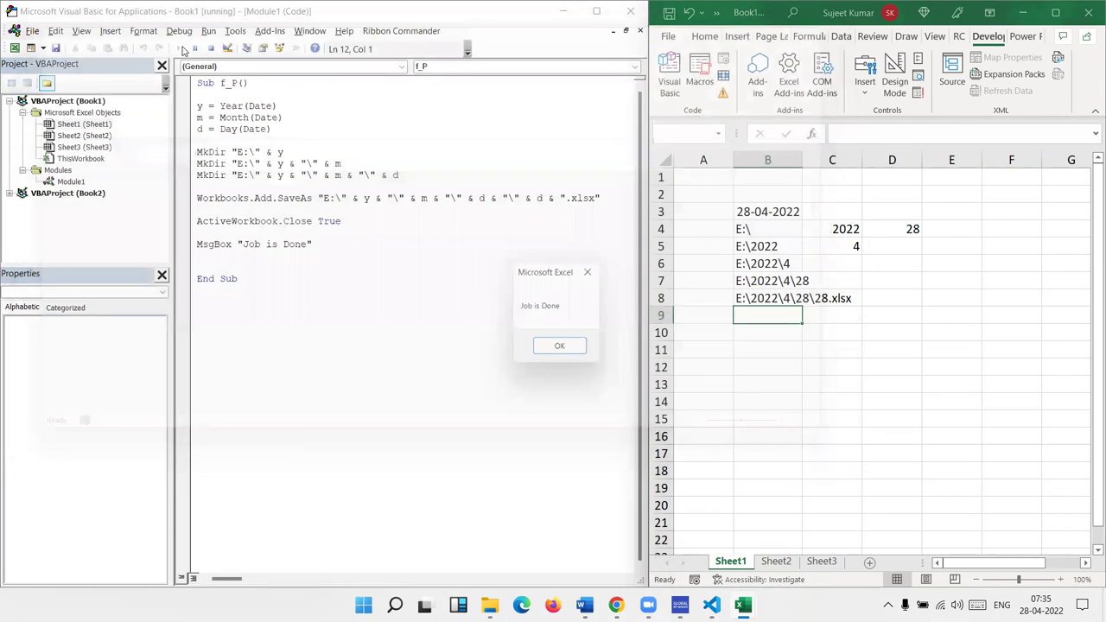
{"action": "left_click", "coordinate": [546, 350]}
Step: Open drive E: in File Explorer to find the new 2022 folder
{"action": "mouse_move", "coordinate": [489, 606]}
{"action": "left_click", "coordinate": [523, 531]}
{"action": "scroll", "coordinate": [227, 545], "scroll_direction": "down", "scroll_amount": 1}
Step: Browse into 2022\4\28 on drive E: to inspect the created folders, then close Explorer
{"action": "left_click", "coordinate": [194, 571]}
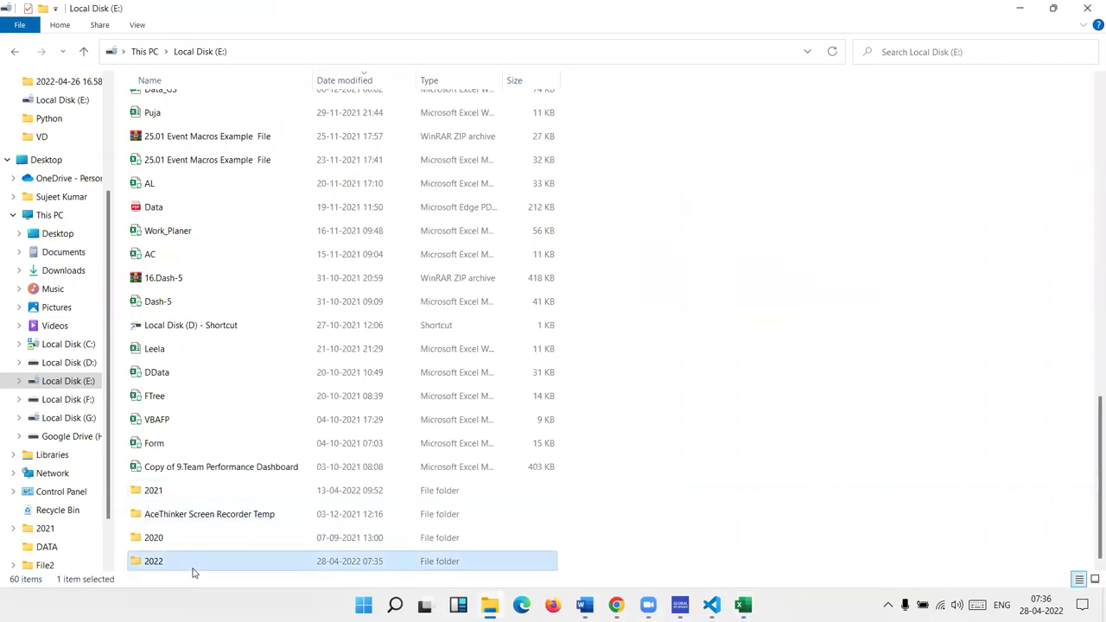
{"action": "double_click", "coordinate": [194, 571]}
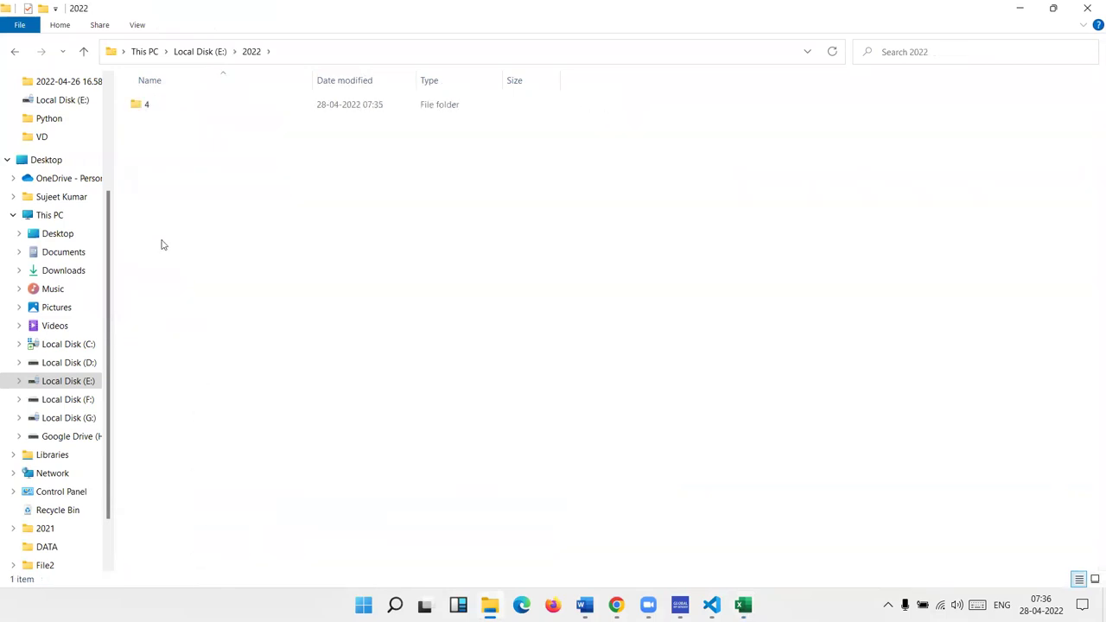
{"action": "left_click", "coordinate": [134, 103]}
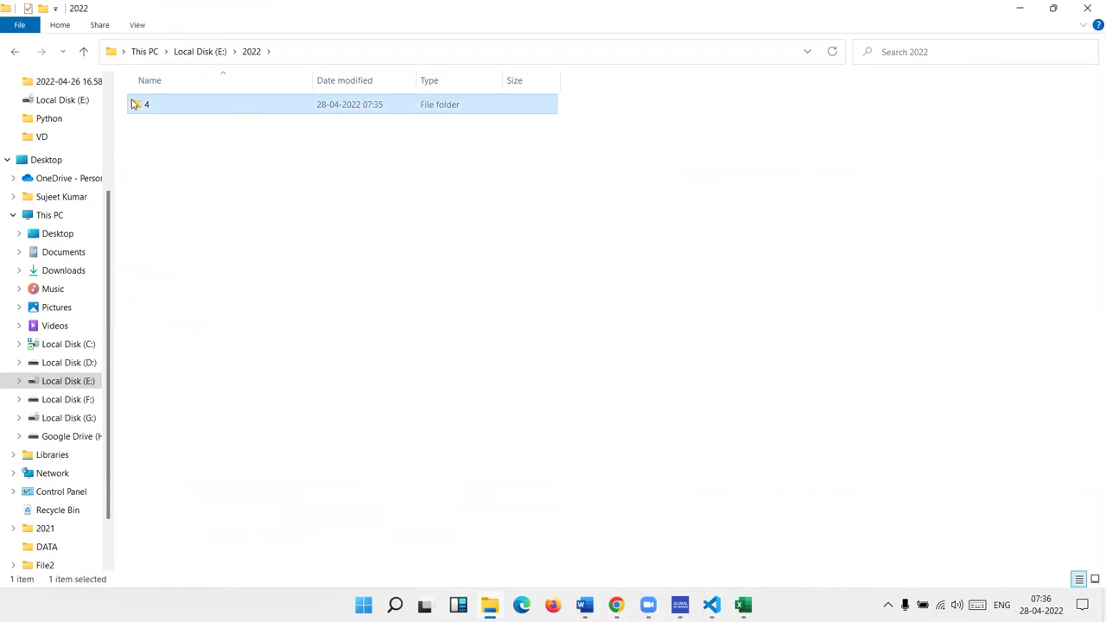
{"action": "double_click", "coordinate": [134, 104]}
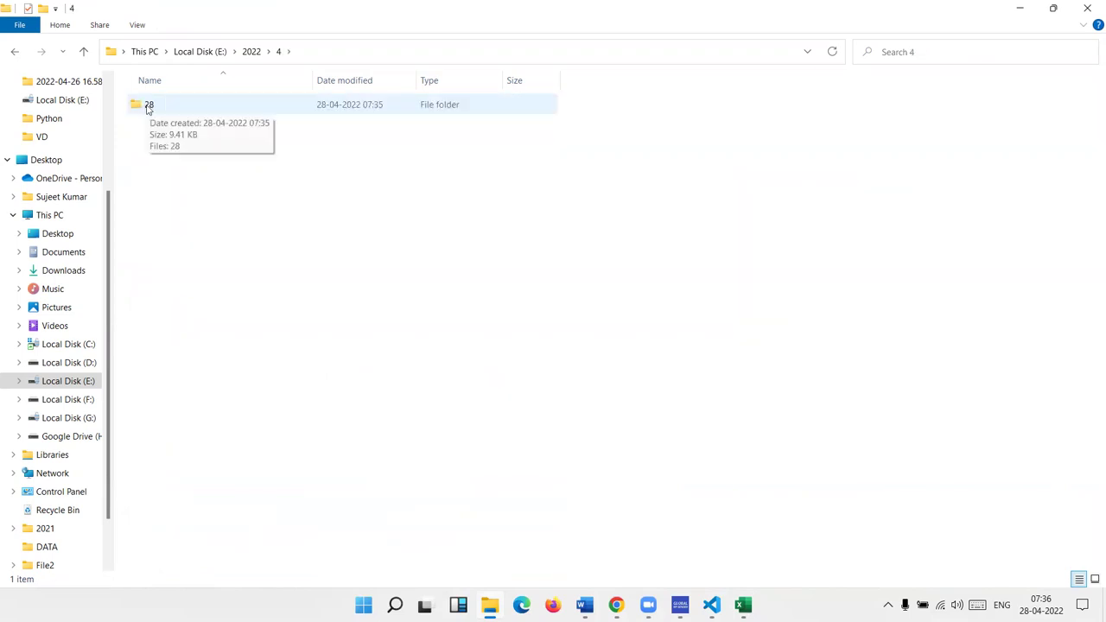
{"action": "double_click", "coordinate": [148, 107]}
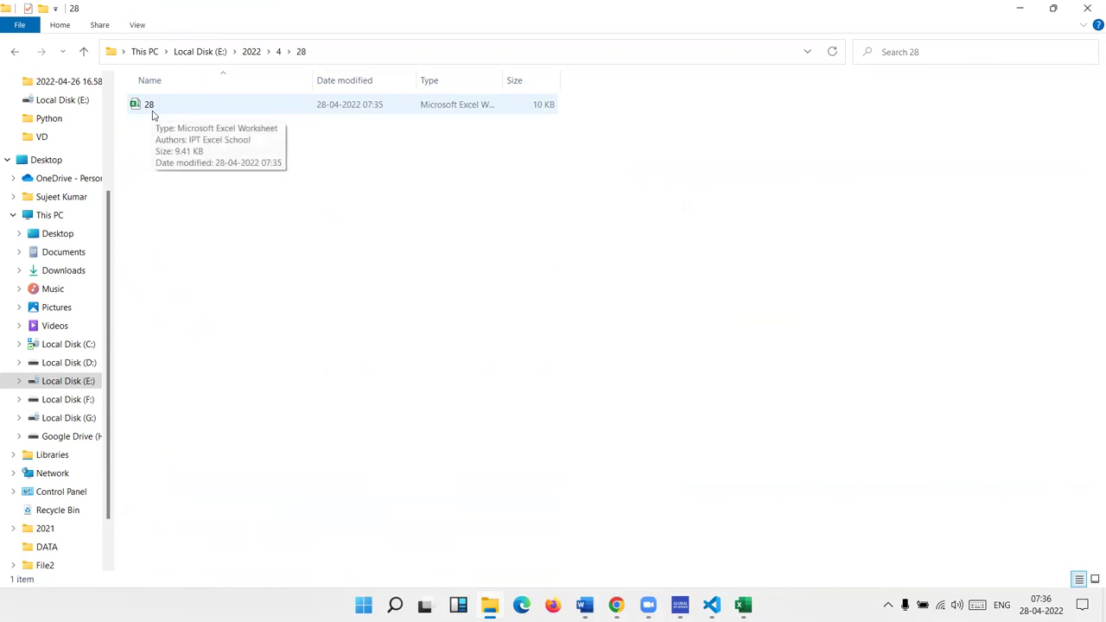
{"action": "left_click", "coordinate": [1088, 8]}
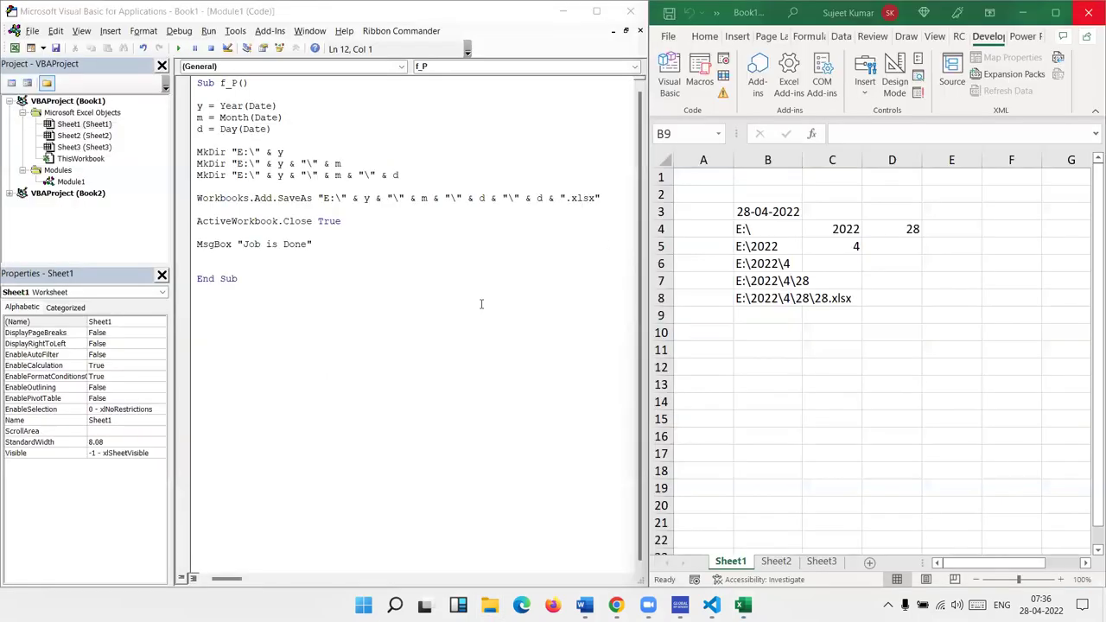
Step: Reopen Explorer on E:, permanently delete the 2022 folder with Shift+Delete, and minimize it
{"action": "key", "text": "super+e"}
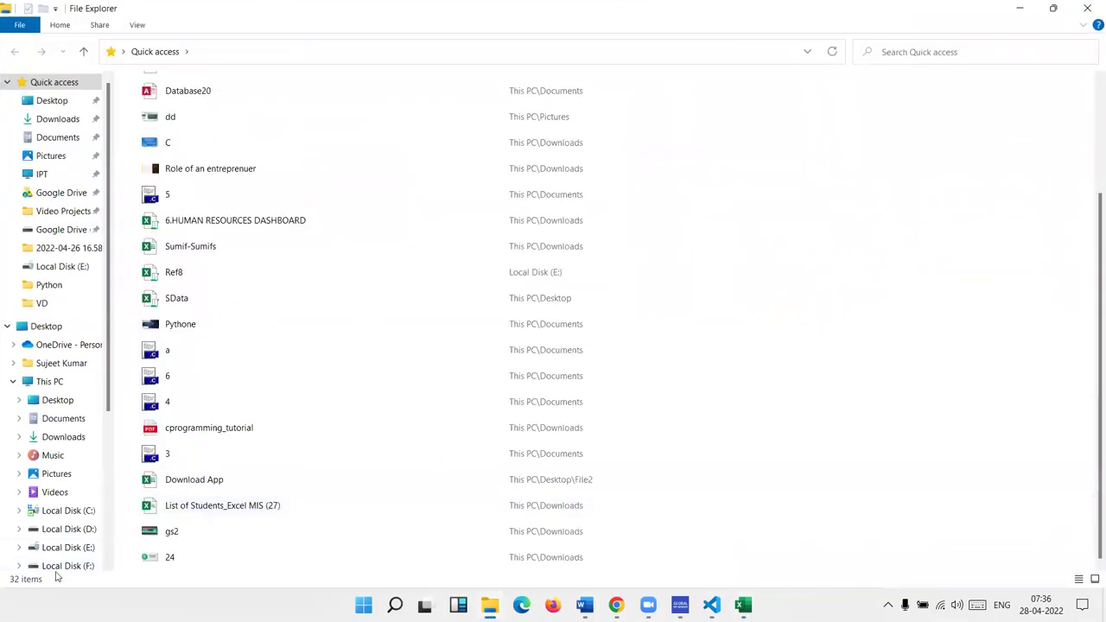
{"action": "scroll", "coordinate": [54, 566], "scroll_direction": "down", "scroll_amount": 2}
{"action": "scroll", "coordinate": [60, 553], "scroll_direction": "down", "scroll_amount": 2}
{"action": "left_click", "coordinate": [76, 366]}
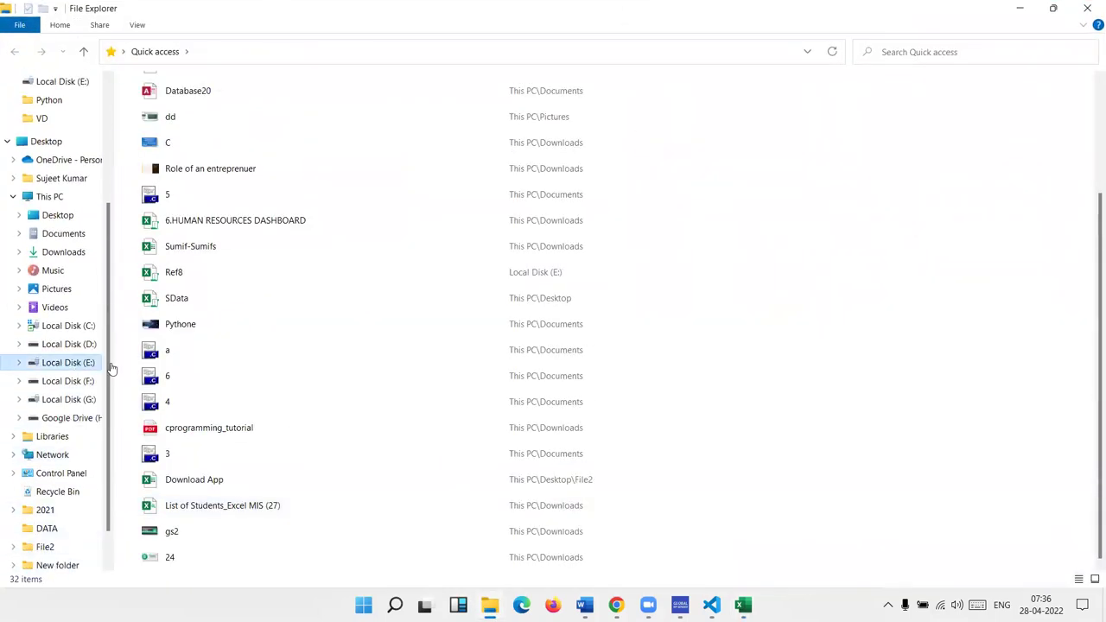
{"action": "scroll", "coordinate": [159, 553], "scroll_direction": "down", "scroll_amount": 13}
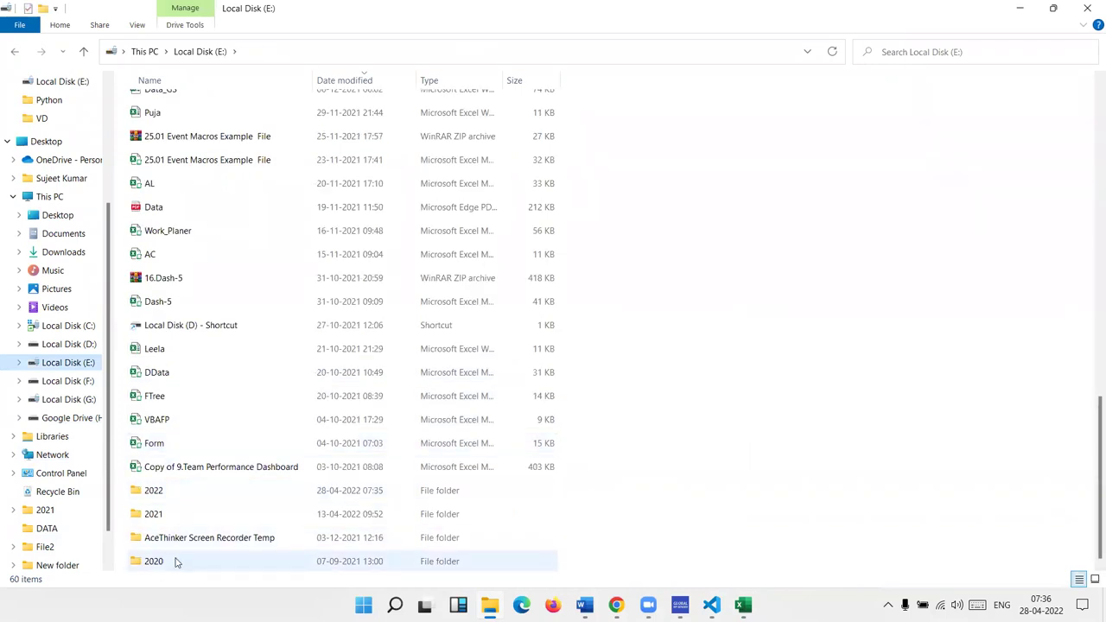
{"action": "left_click", "coordinate": [169, 491]}
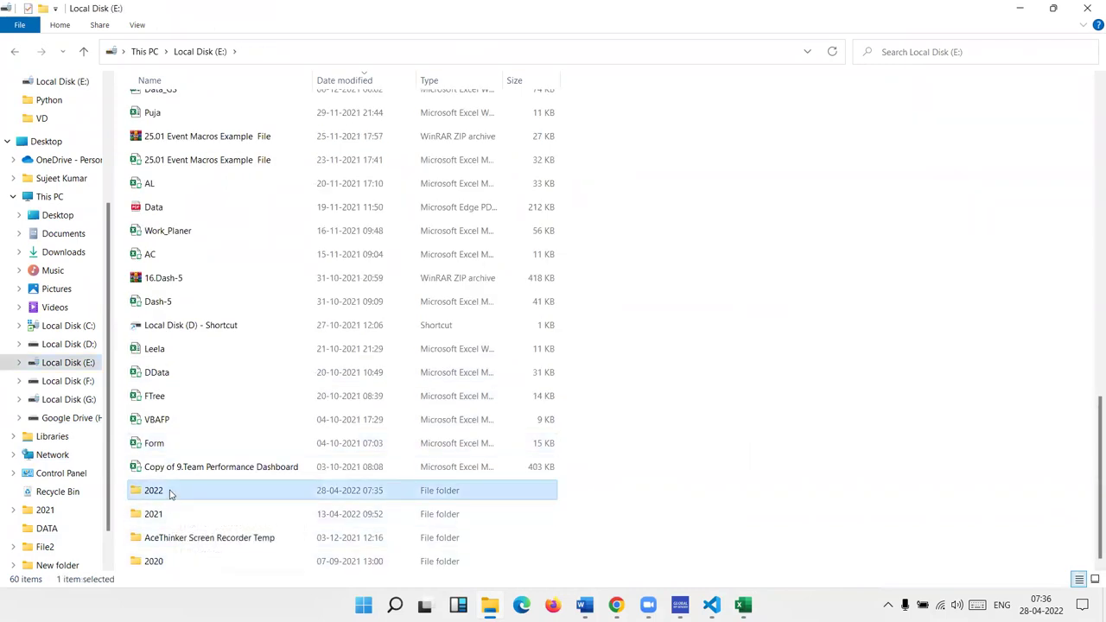
{"action": "key", "text": "shift+Delete"}
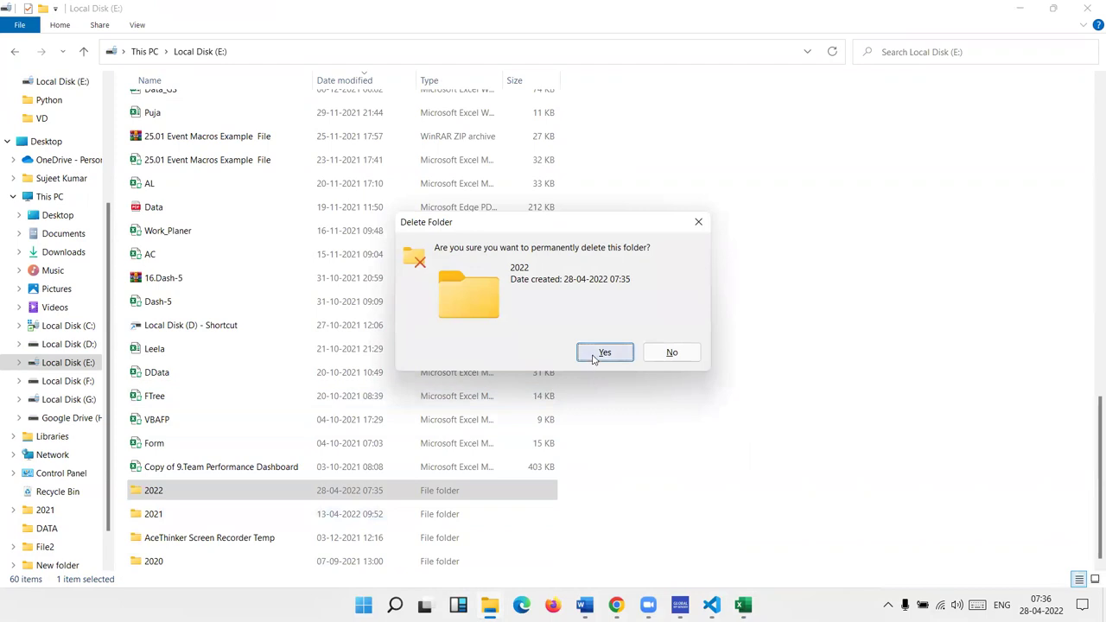
{"action": "left_click", "coordinate": [605, 353]}
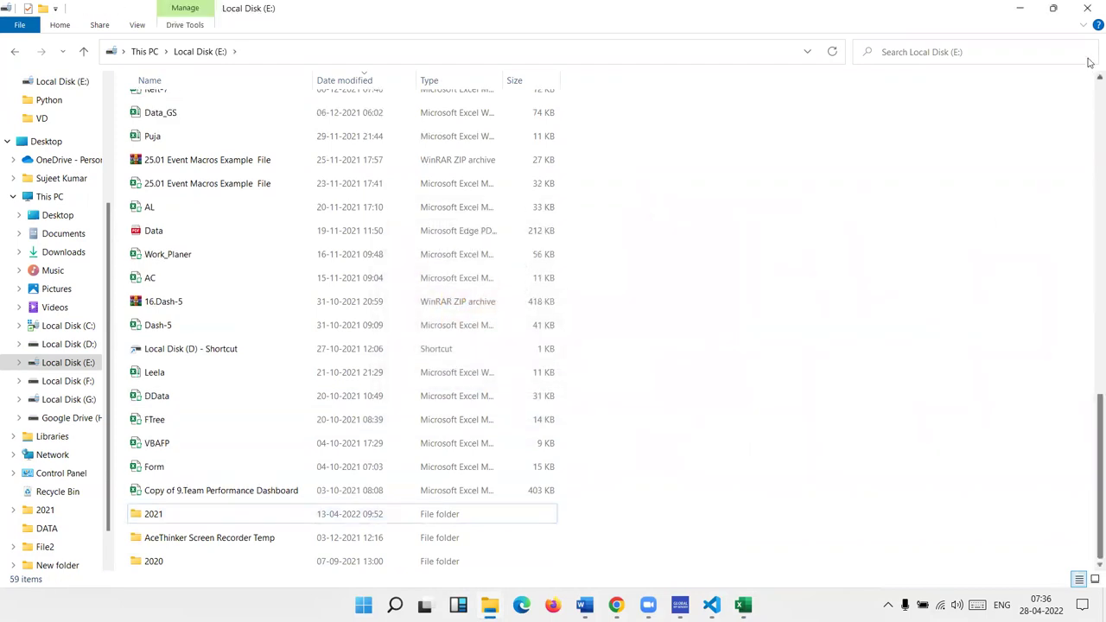
{"action": "left_click", "coordinate": [1027, 12]}
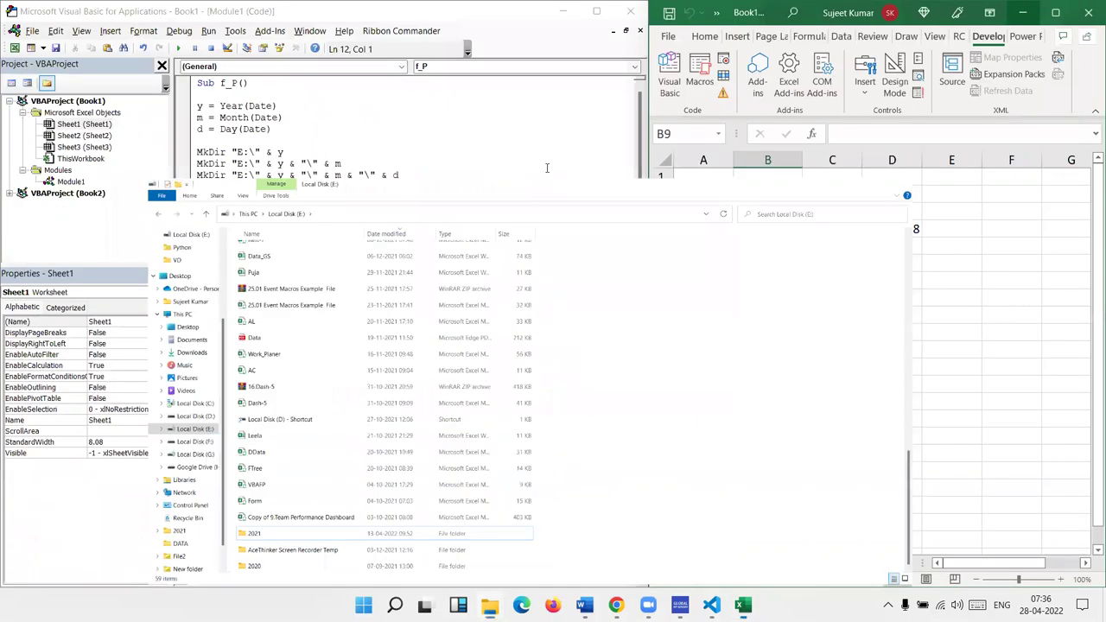
Step: Rerun the macro, dismiss 'Job is Done', and browse E:\2022\4\28 to see workbook 28
{"action": "left_click", "coordinate": [181, 49]}
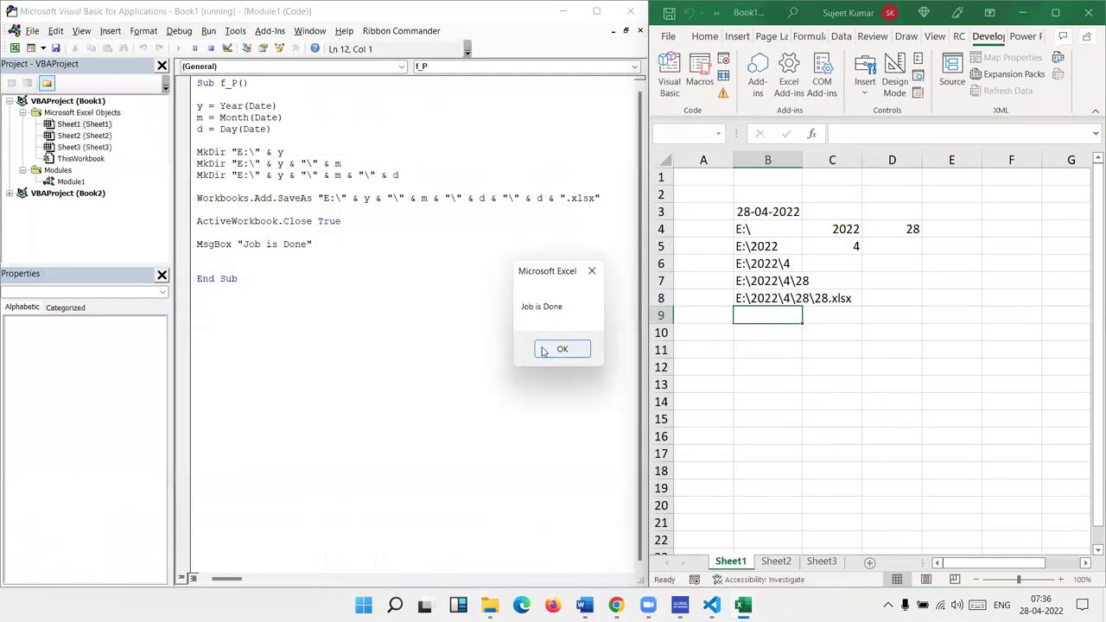
{"action": "left_click", "coordinate": [562, 348]}
{"action": "left_click", "coordinate": [489, 605]}
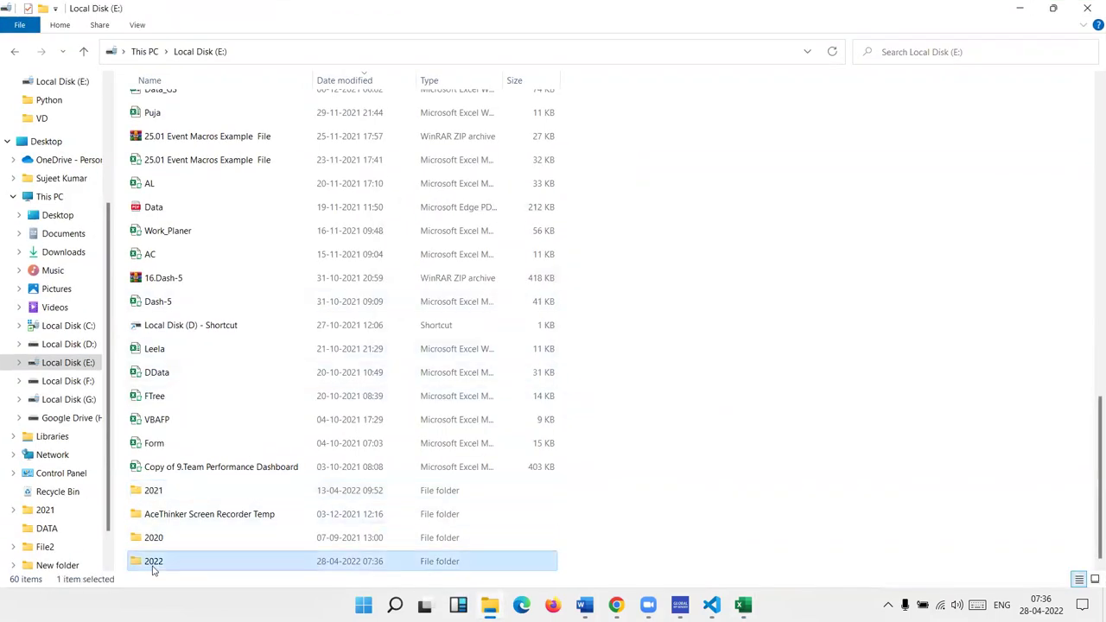
{"action": "double_click", "coordinate": [153, 562]}
{"action": "double_click", "coordinate": [161, 111]}
{"action": "double_click", "coordinate": [161, 112]}
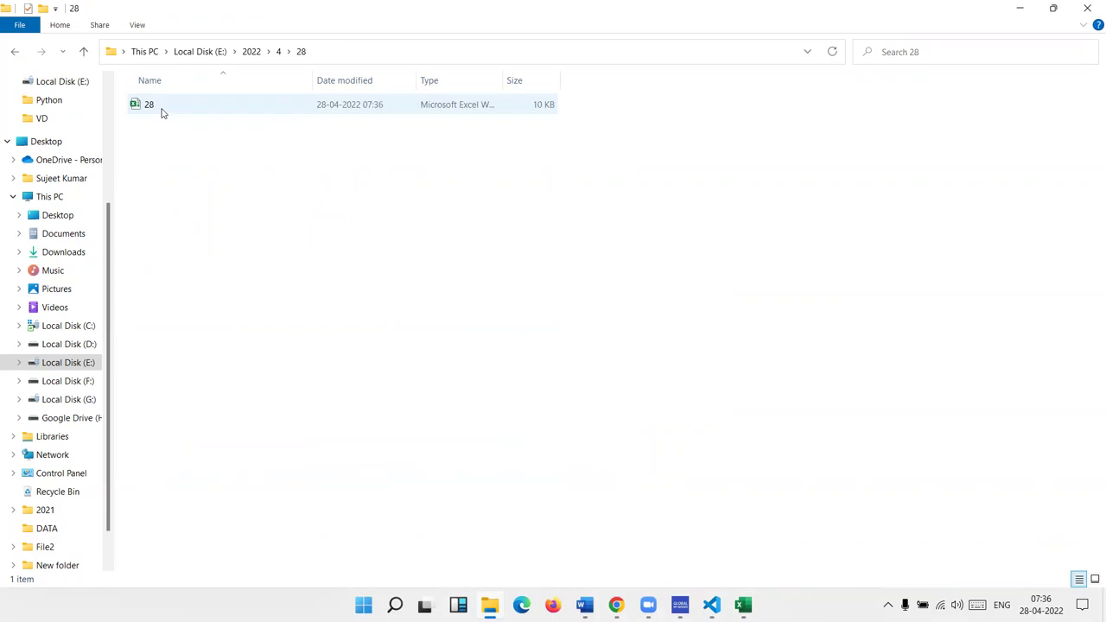
{"action": "left_click", "coordinate": [14, 54]}
{"action": "left_click", "coordinate": [14, 54]}
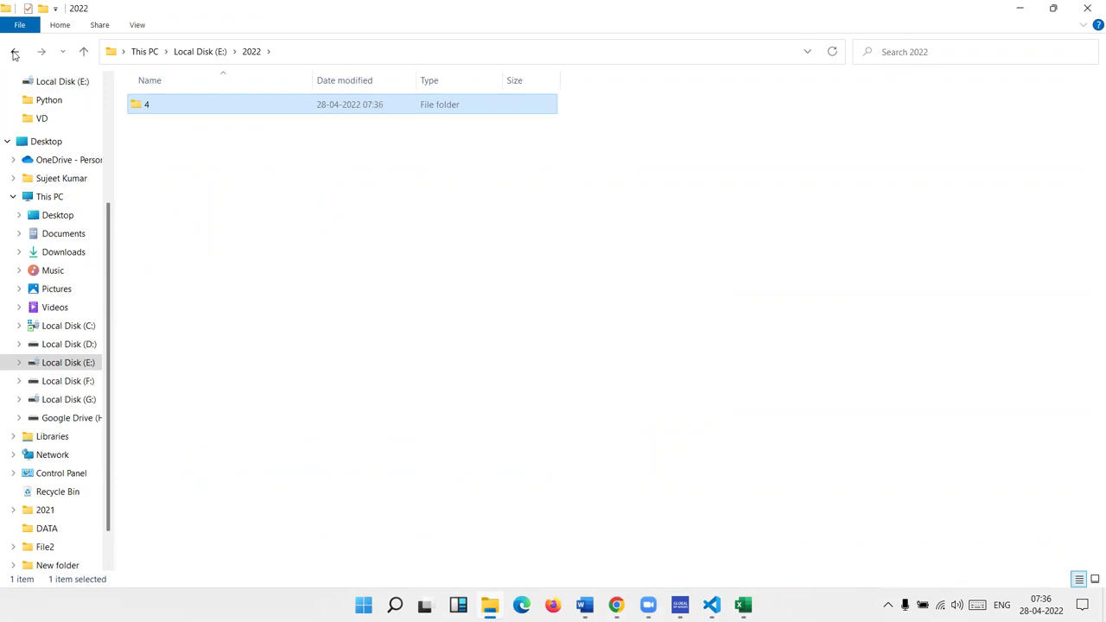
{"action": "left_click", "coordinate": [14, 54]}
Step: Reopen 2022 and folder 4 to show folder 28, then minimize Explorer
{"action": "scroll", "coordinate": [156, 476], "scroll_direction": "down", "scroll_amount": 1}
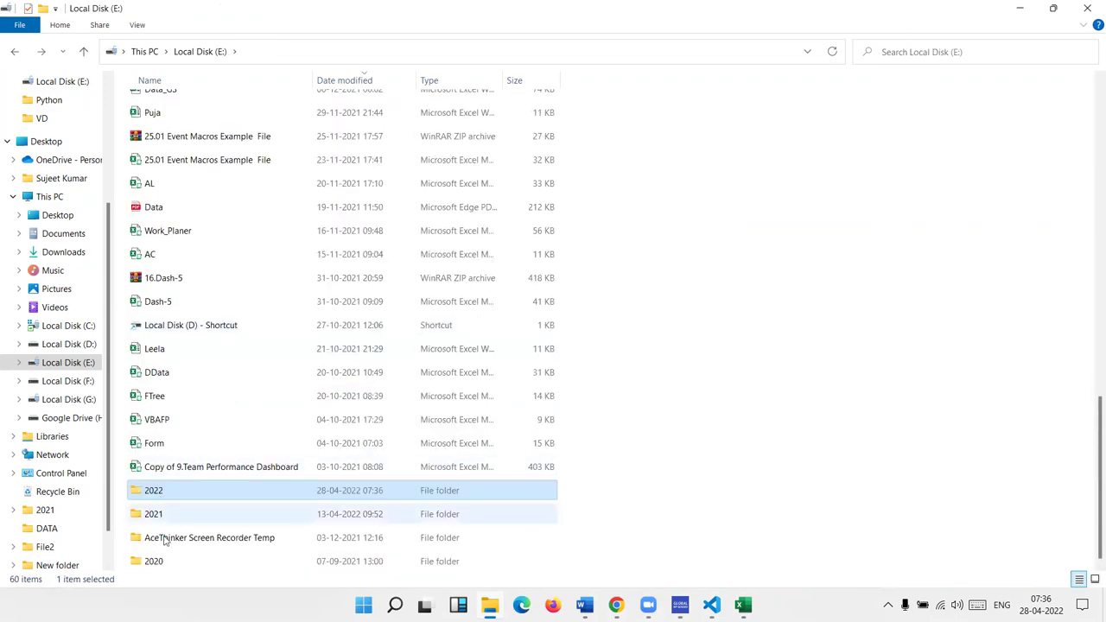
{"action": "double_click", "coordinate": [155, 493]}
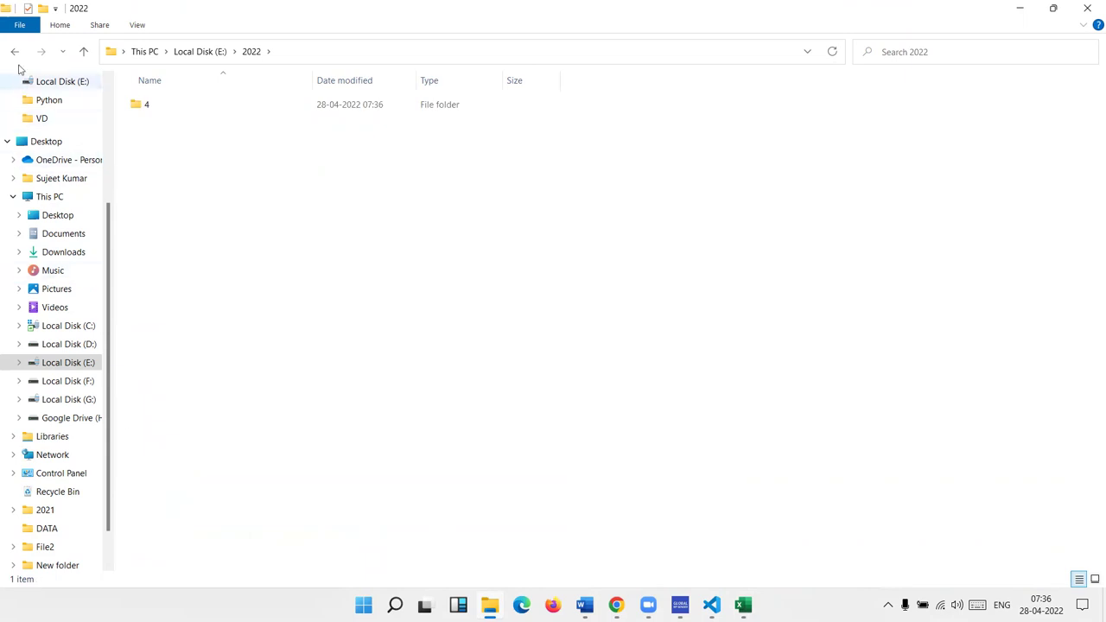
{"action": "key", "text": "alt+Left"}
{"action": "scroll", "coordinate": [176, 549], "scroll_direction": "down", "scroll_amount": 1}
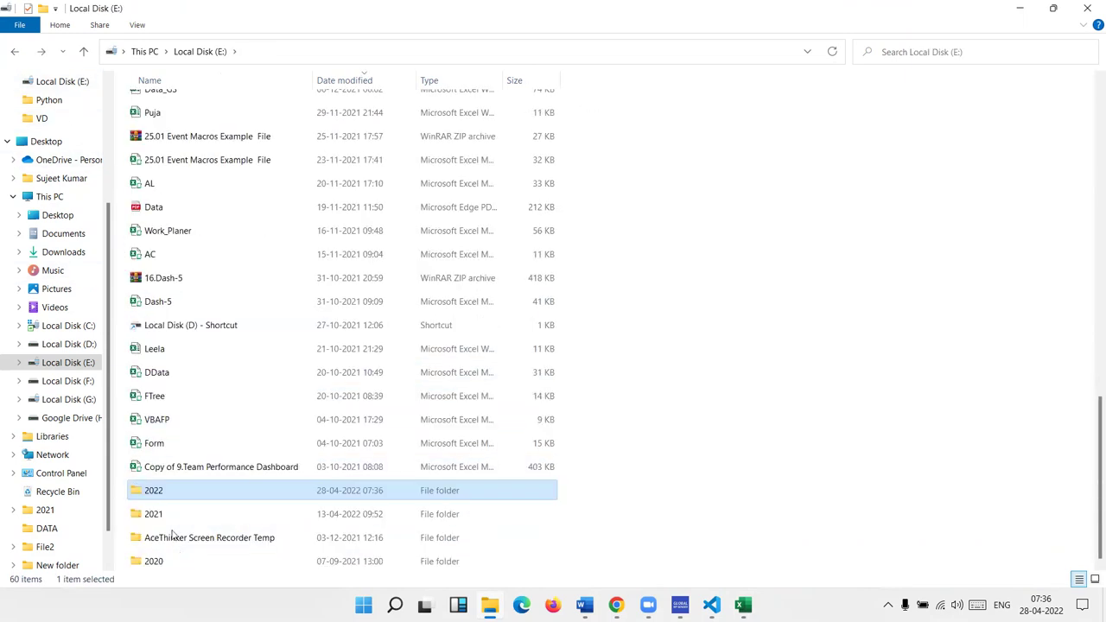
{"action": "double_click", "coordinate": [173, 499]}
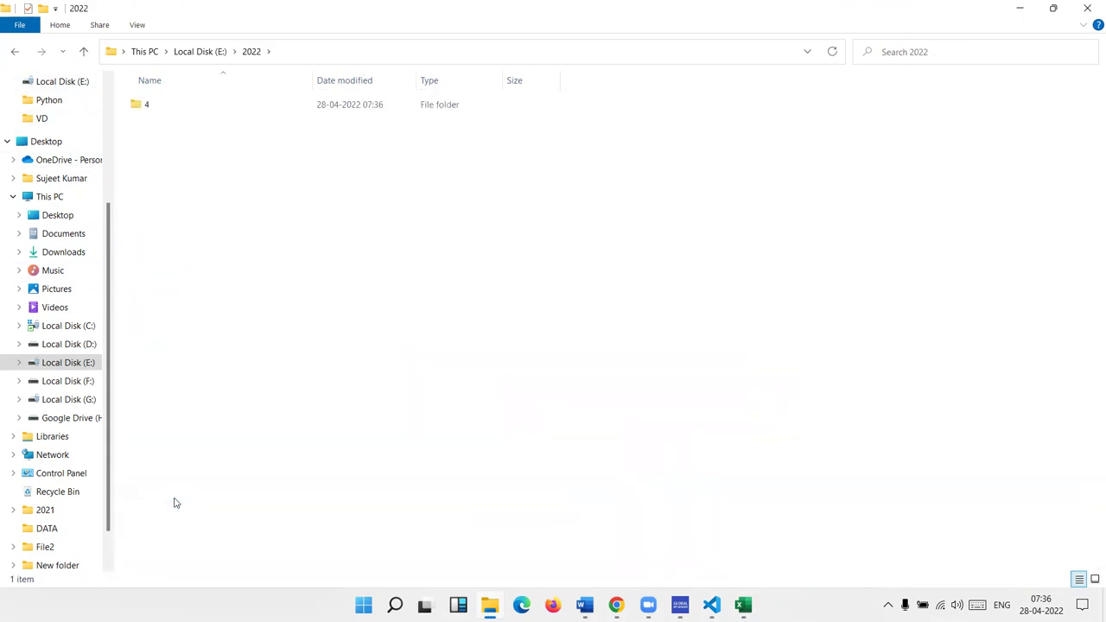
{"action": "left_click", "coordinate": [154, 102]}
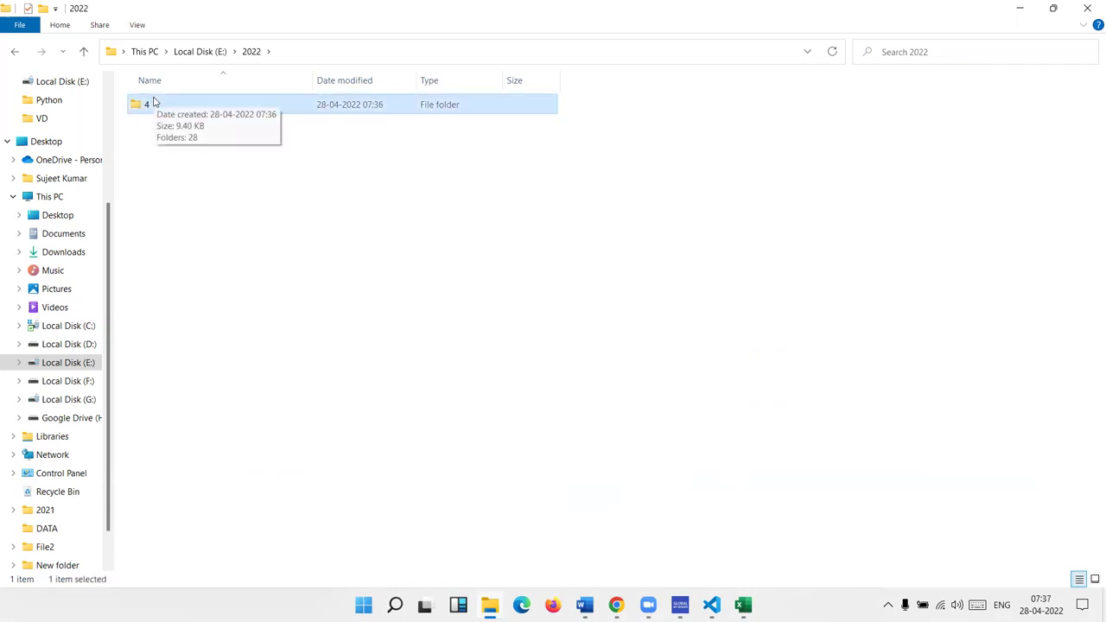
{"action": "double_click", "coordinate": [155, 103]}
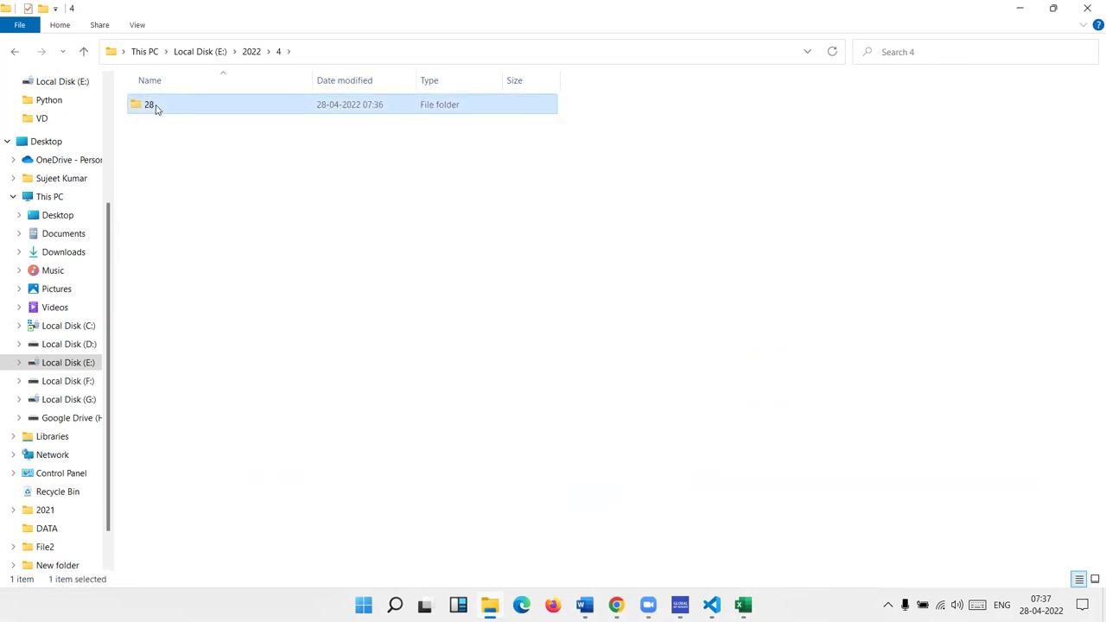
{"action": "left_click", "coordinate": [1010, 15]}
Step: Rerun the f_P macro and break into the code at run-time error 75 on the first MkDir
{"action": "left_click", "coordinate": [225, 198]}
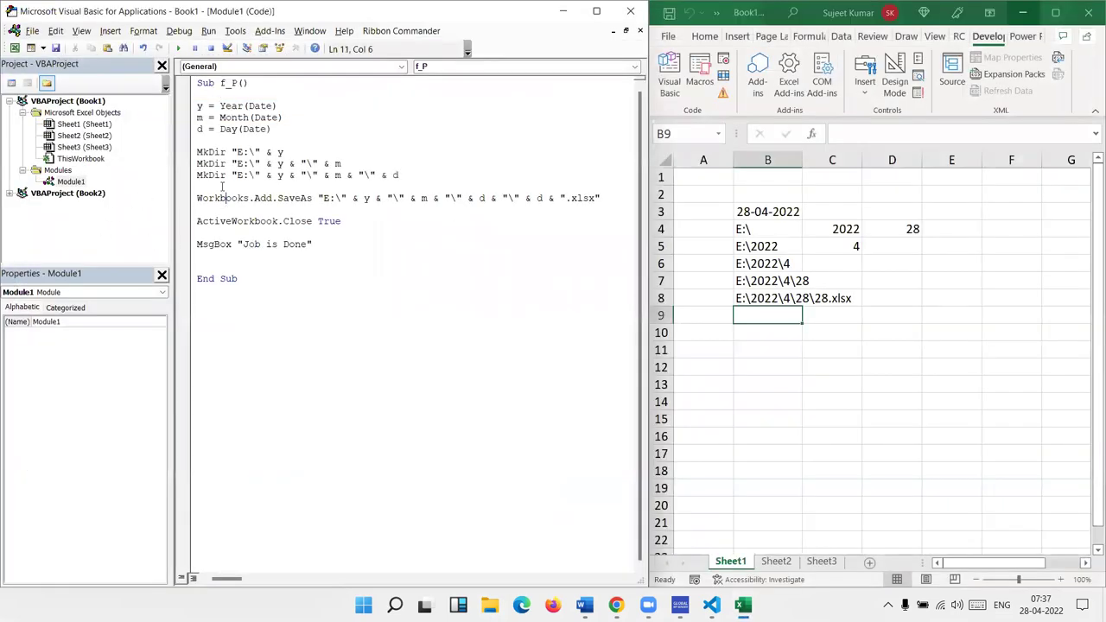
{"action": "left_click", "coordinate": [178, 48]}
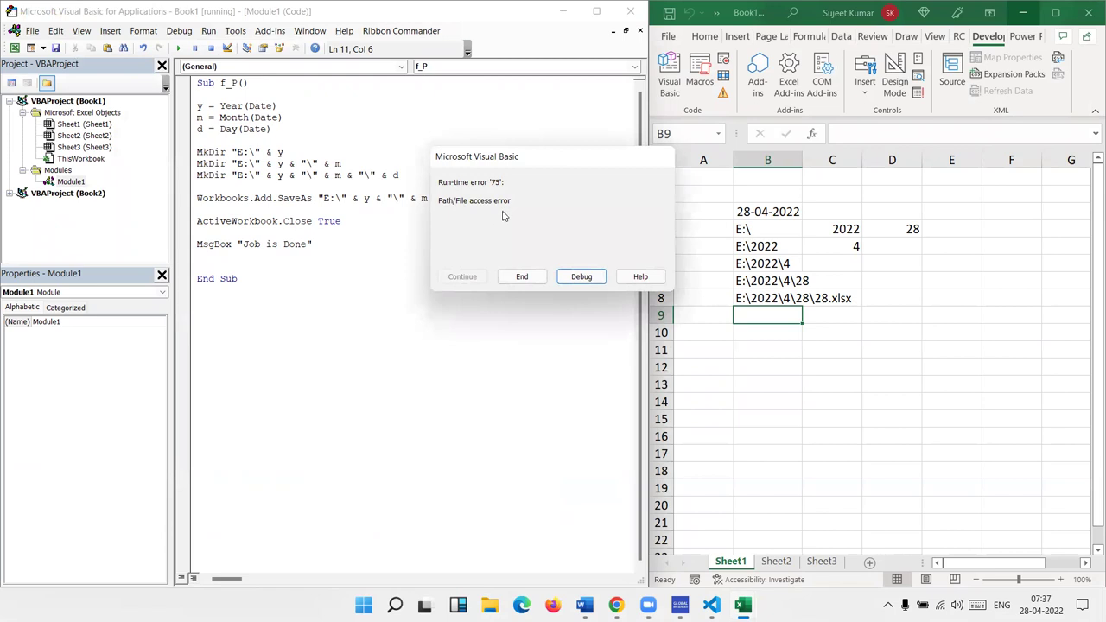
{"action": "left_click", "coordinate": [582, 277]}
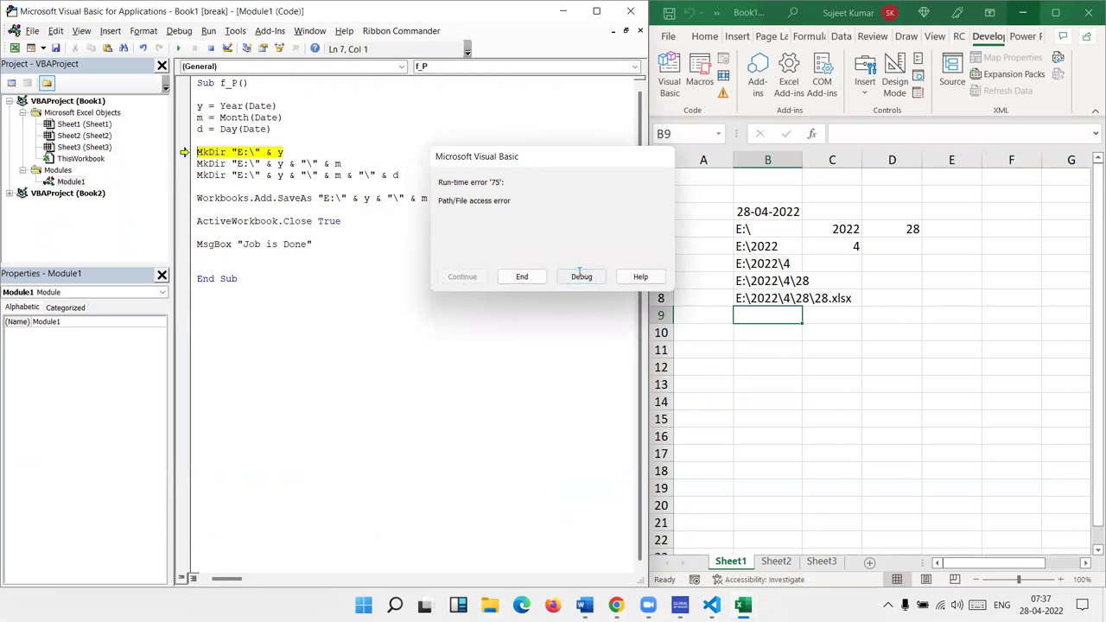
Step: Move execution past the first MkDir lines and insert a blank line above them
{"action": "mouse_move", "coordinate": [281, 153]}
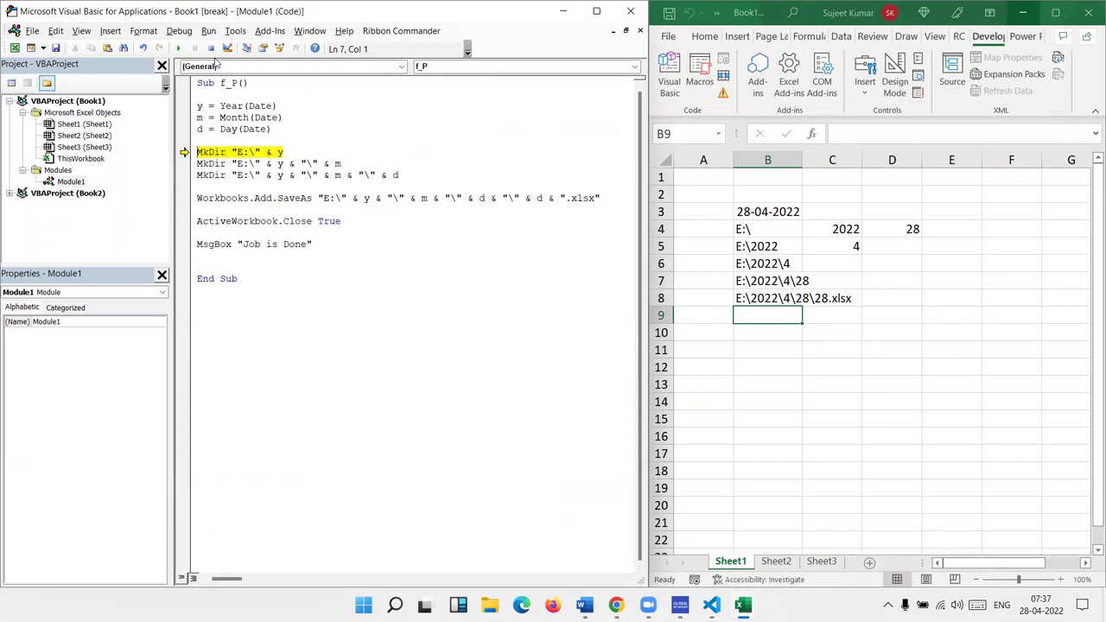
{"action": "left_click_drag", "start_coordinate": [198, 152], "coordinate": [299, 151]}
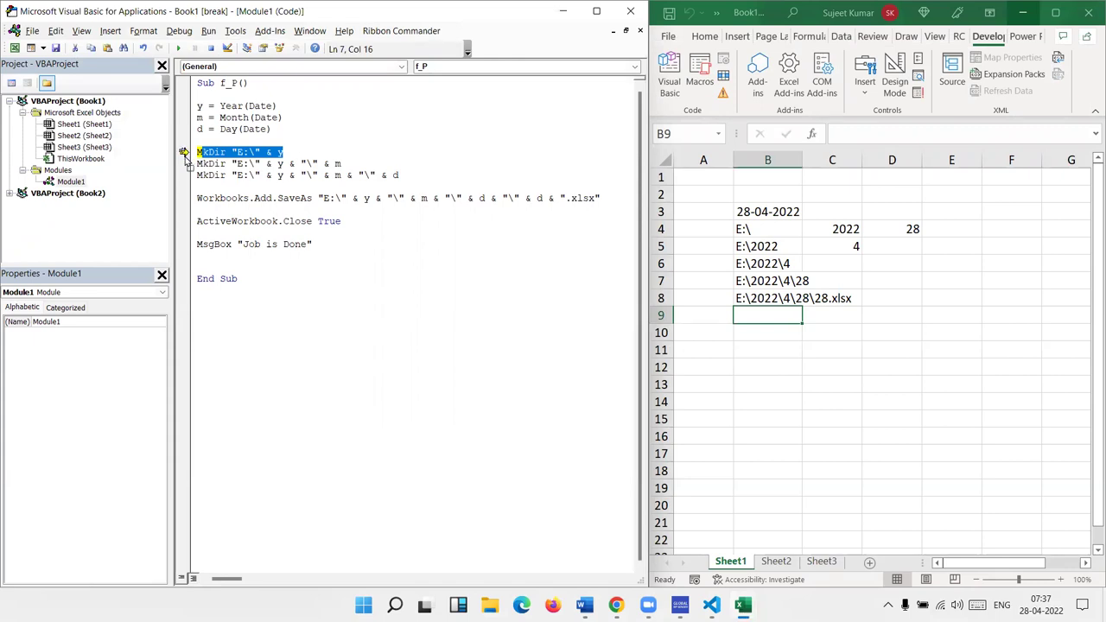
{"action": "key", "text": "F8"}
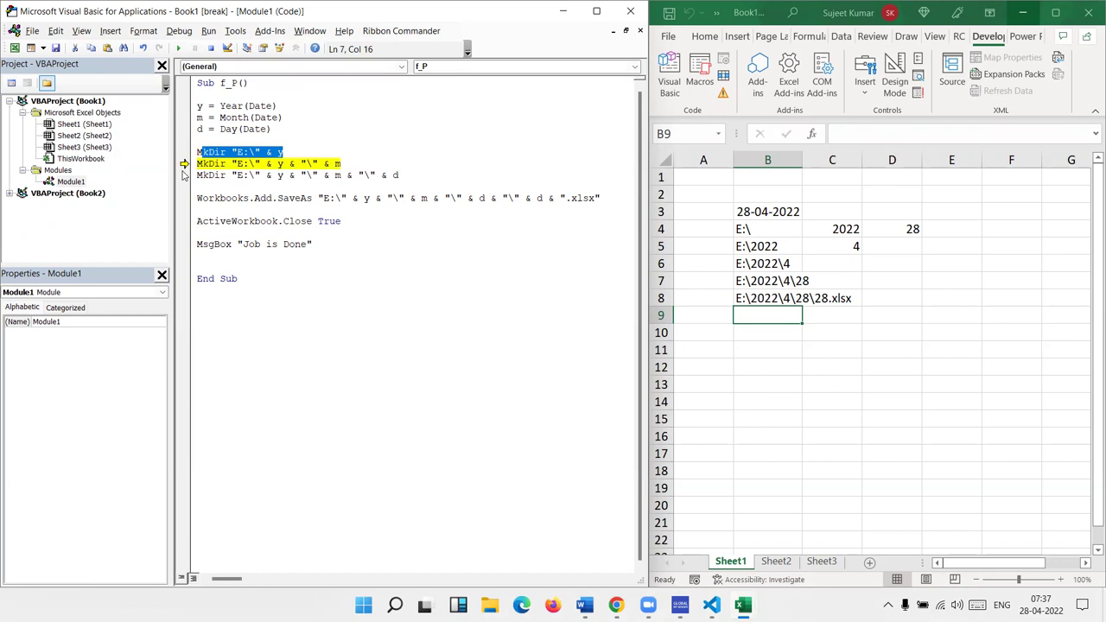
{"action": "left_click_drag", "start_coordinate": [183, 165], "coordinate": [183, 174]}
{"action": "key", "text": "Up"}
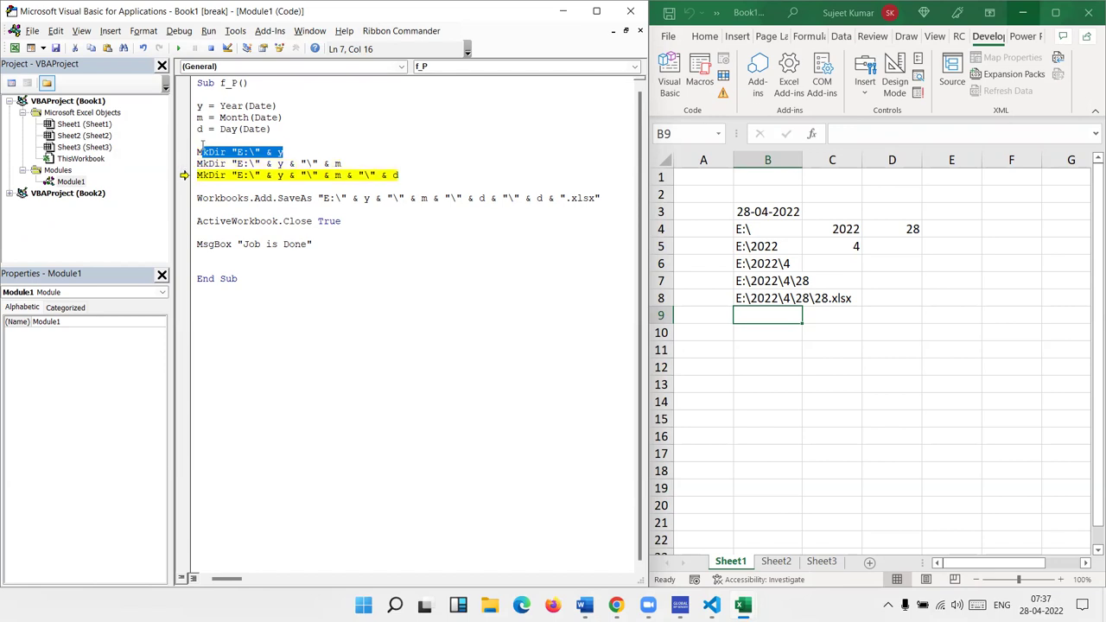
{"action": "key", "text": "Return"}
Step: Add 'On Error Resume Next' before the MkDir statements and move execution to it
{"action": "left_click", "coordinate": [198, 140]}
{"action": "type", "text": "on "}
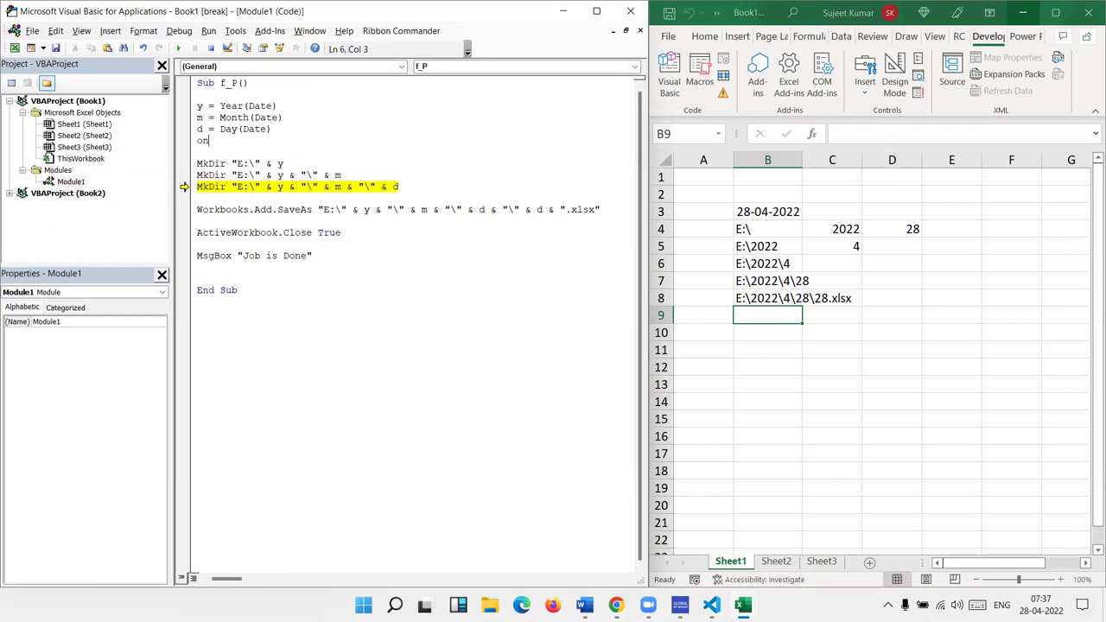
{"action": "type", "text": "error"}
{"action": "type", "text": "esume next"}
{"action": "left_click", "coordinate": [231, 218]}
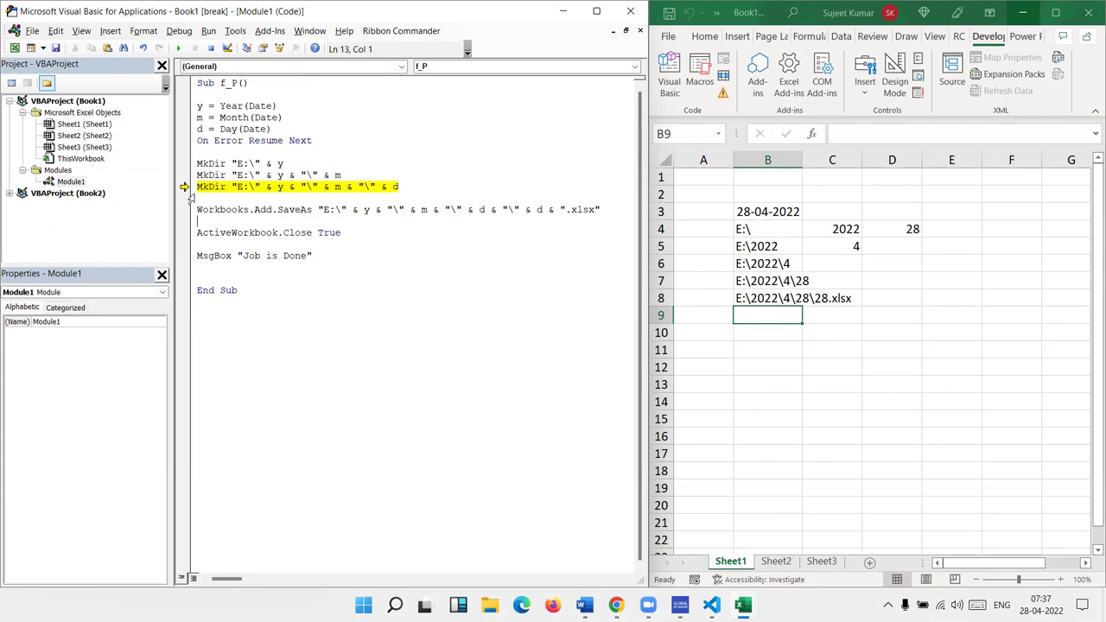
{"action": "left_click_drag", "start_coordinate": [184, 186], "coordinate": [183, 140]}
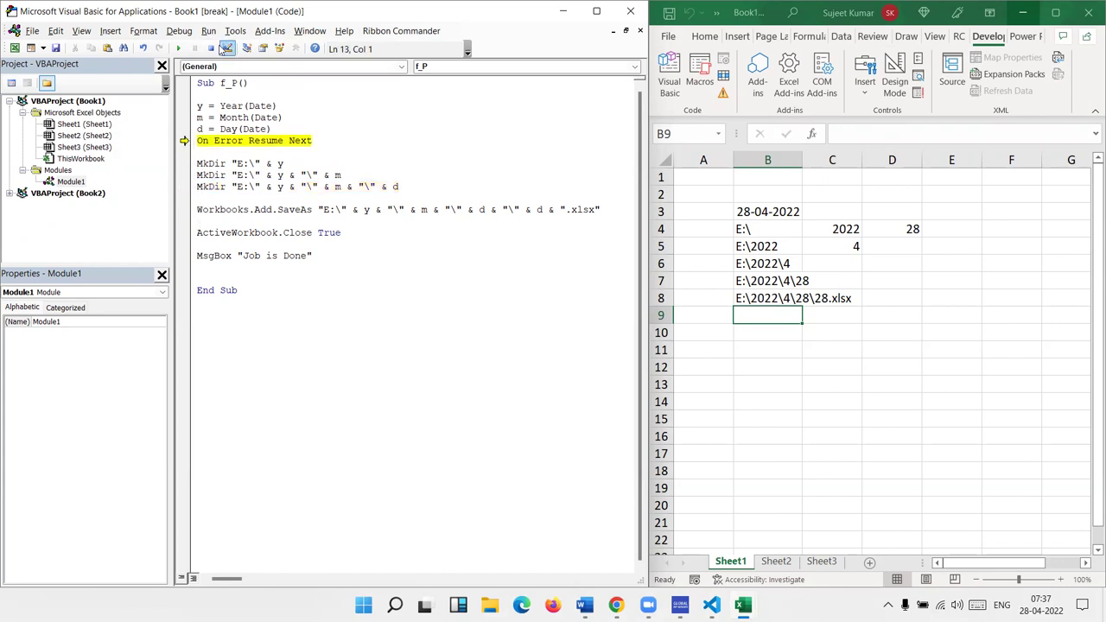
Step: Reset the paused macro, review the code under the error handler, and open File Explorer
{"action": "left_click", "coordinate": [211, 48]}
{"action": "left_click_drag", "start_coordinate": [197, 141], "coordinate": [315, 268]}
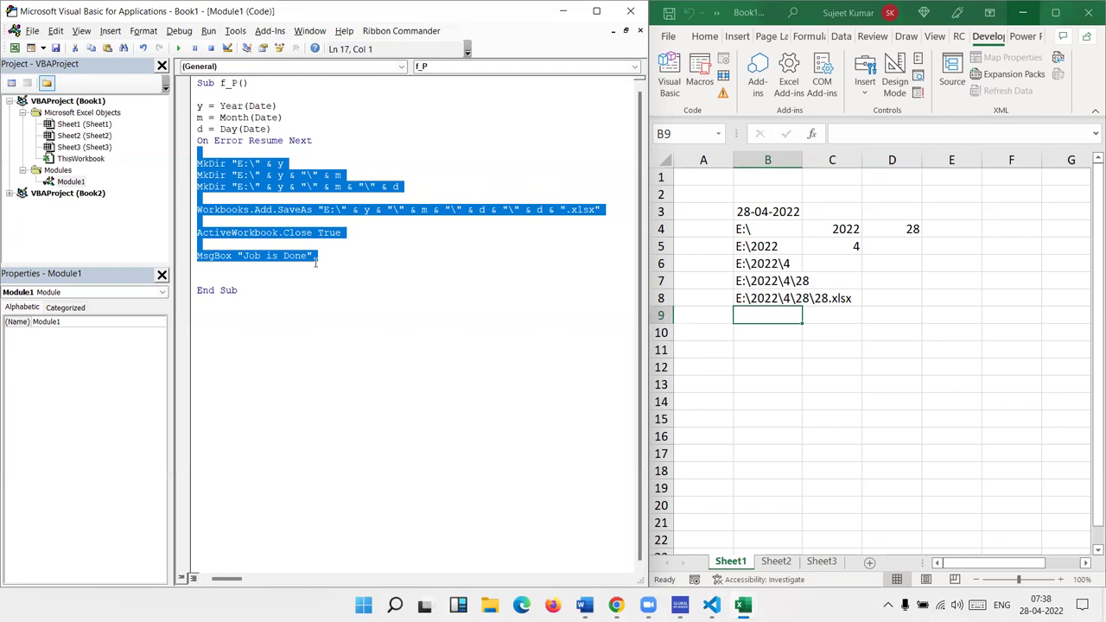
{"action": "left_click", "coordinate": [337, 260]}
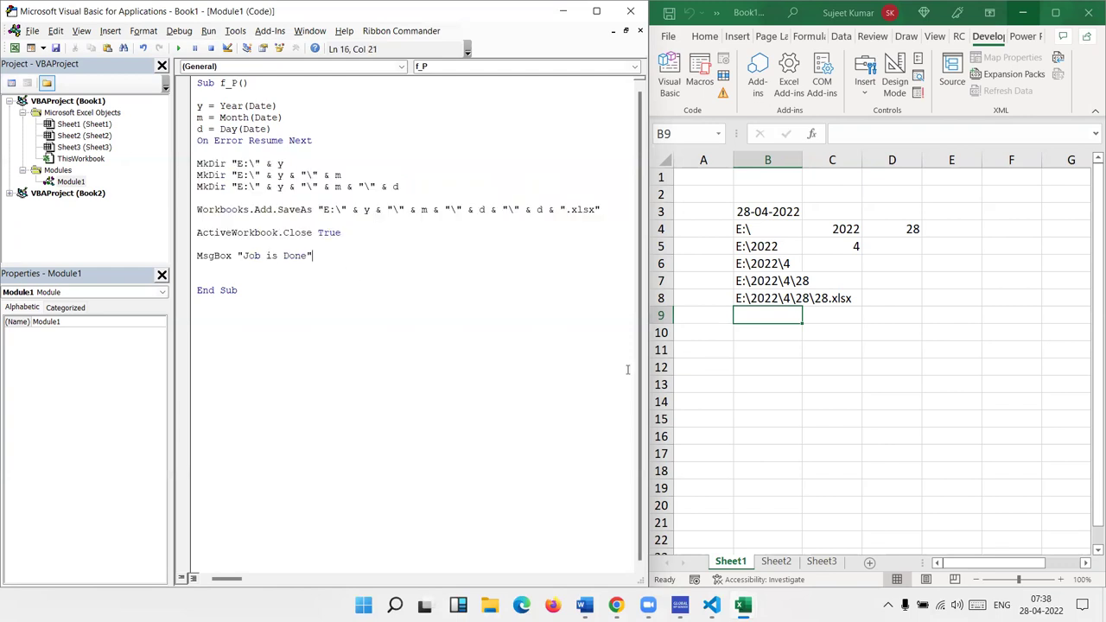
{"action": "mouse_move", "coordinate": [742, 605]}
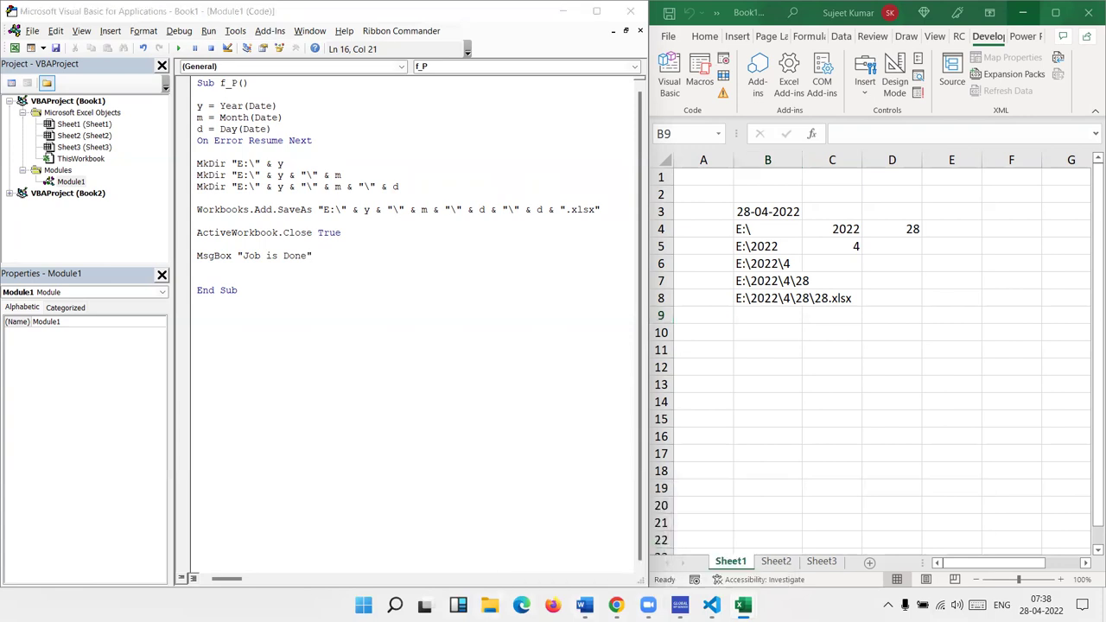
{"action": "left_click", "coordinate": [489, 605]}
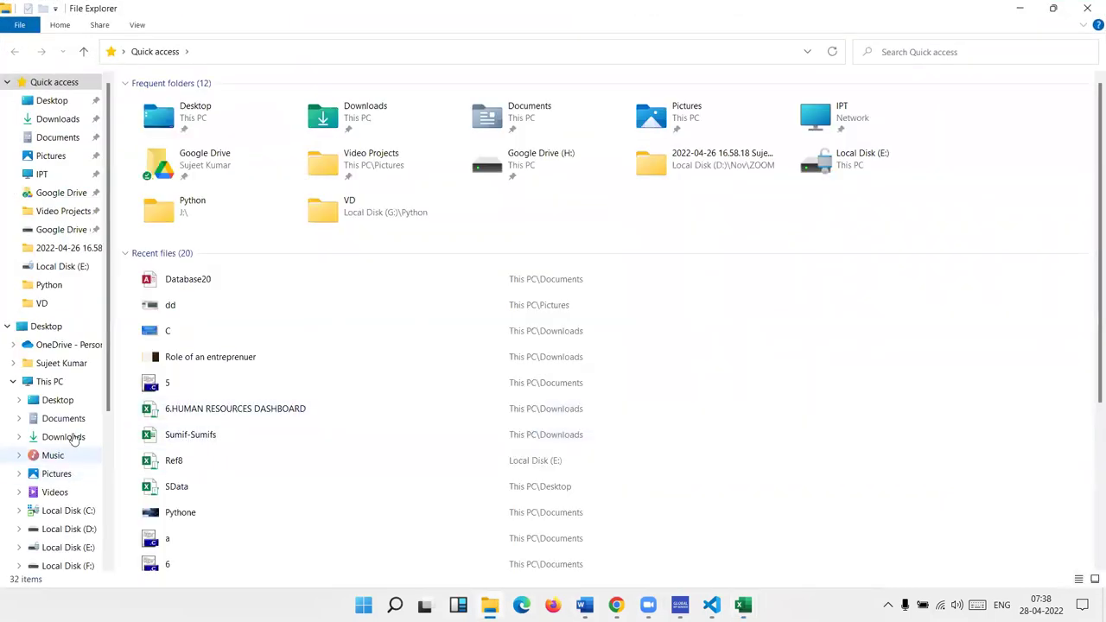
Step: Permanently delete folder 28 from E:\2022\4 with Shift+Delete, then minimize File Explorer
{"action": "scroll", "coordinate": [65, 334], "scroll_direction": "down", "scroll_amount": 3}
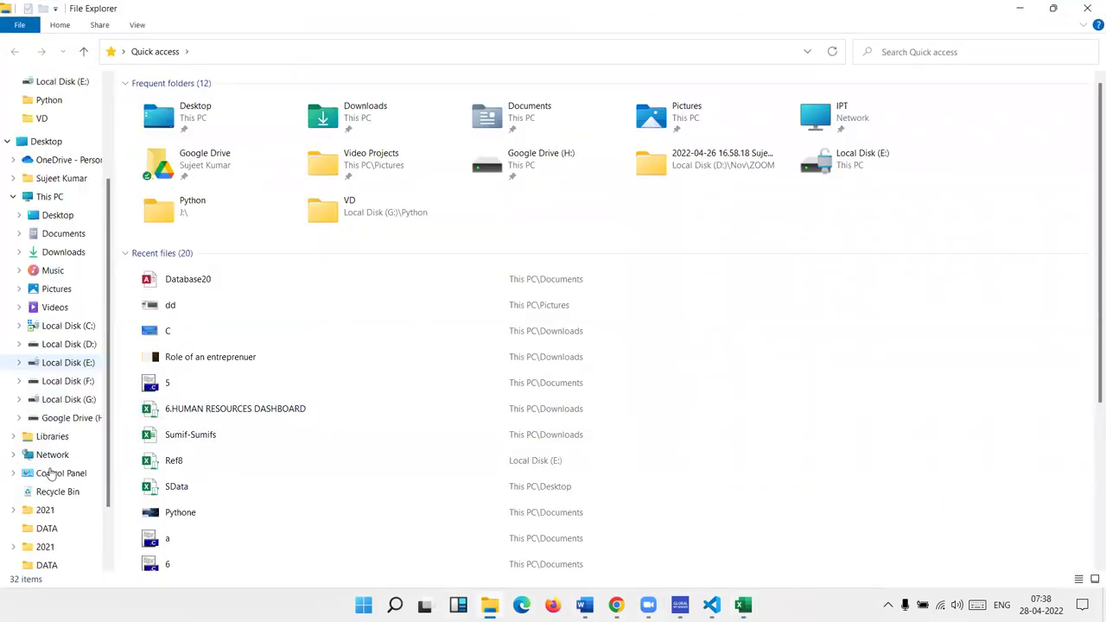
{"action": "left_click", "coordinate": [74, 363]}
{"action": "scroll", "coordinate": [230, 447], "scroll_direction": "down", "scroll_amount": 10}
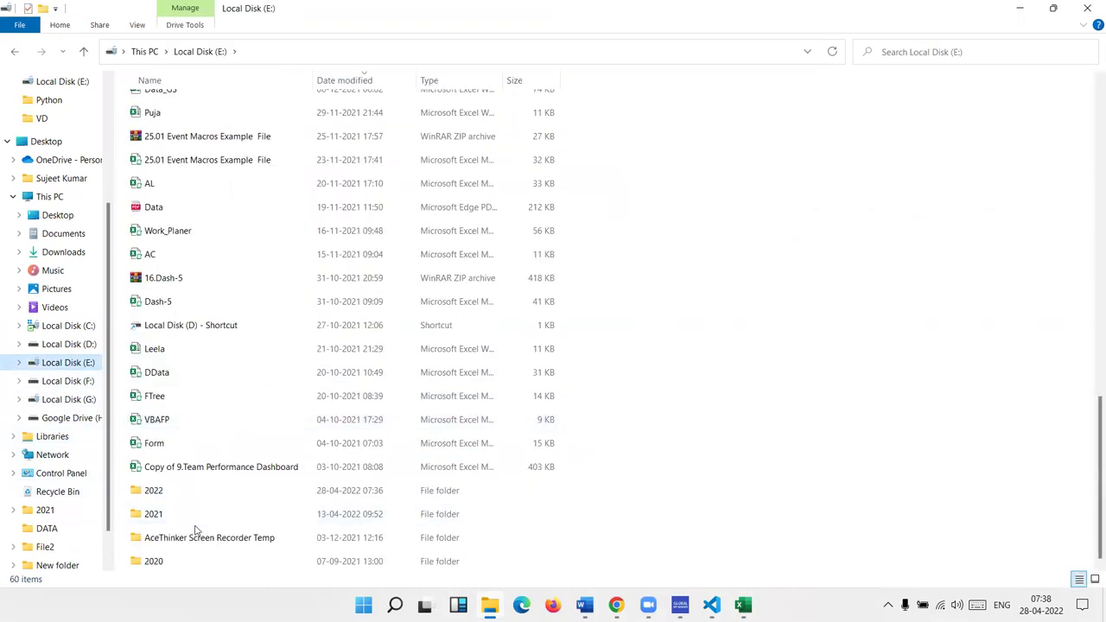
{"action": "double_click", "coordinate": [181, 491]}
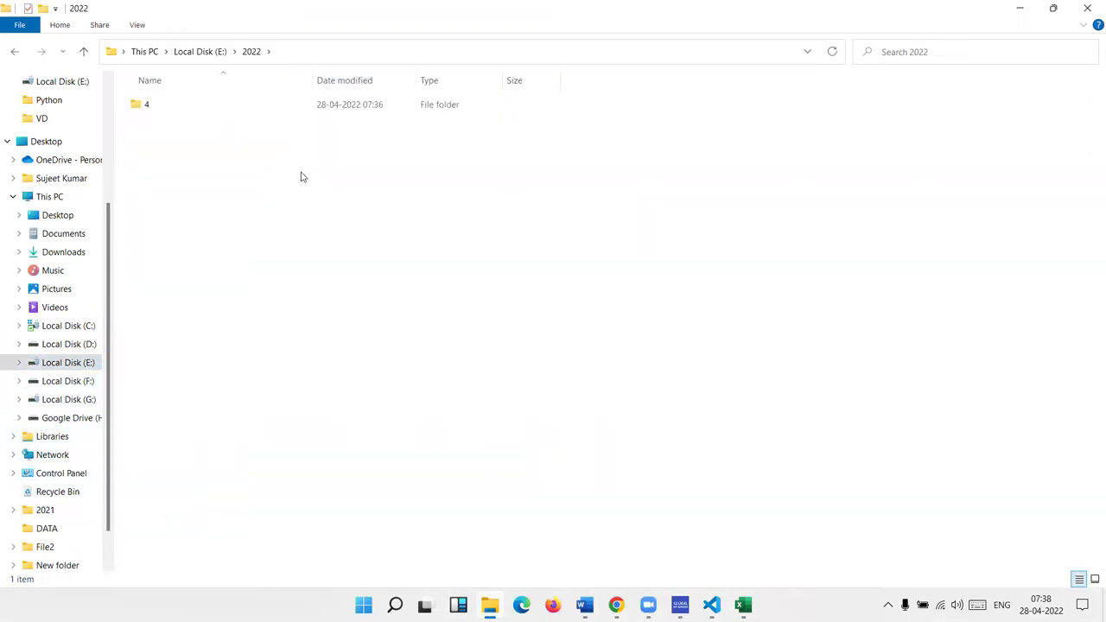
{"action": "double_click", "coordinate": [178, 109]}
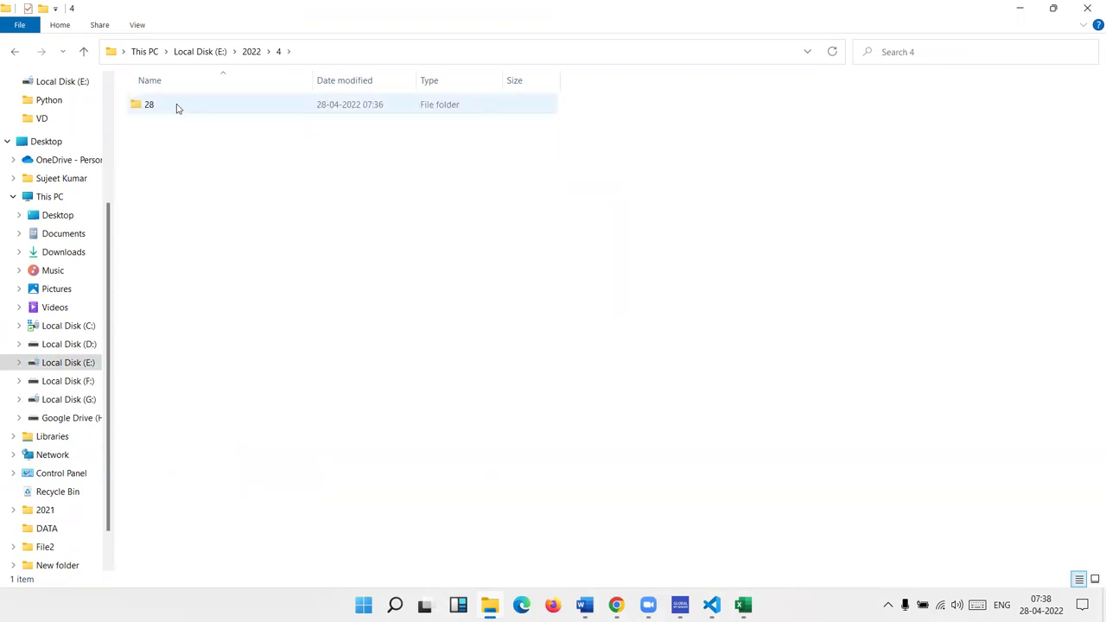
{"action": "left_click", "coordinate": [177, 106]}
{"action": "key", "text": "shift+Delete"}
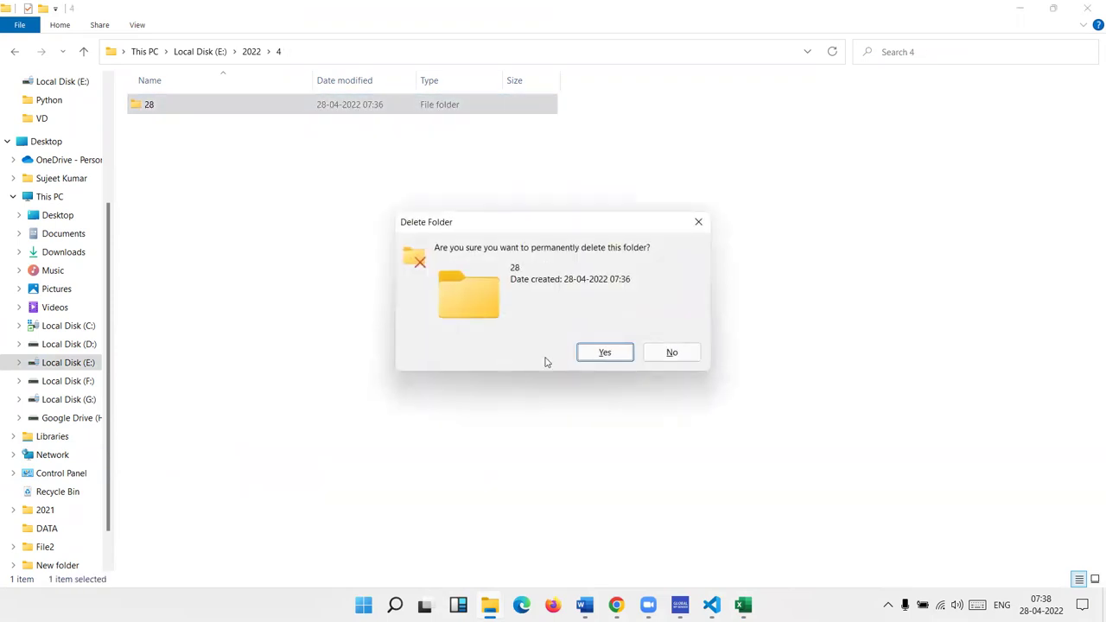
{"action": "left_click", "coordinate": [627, 358]}
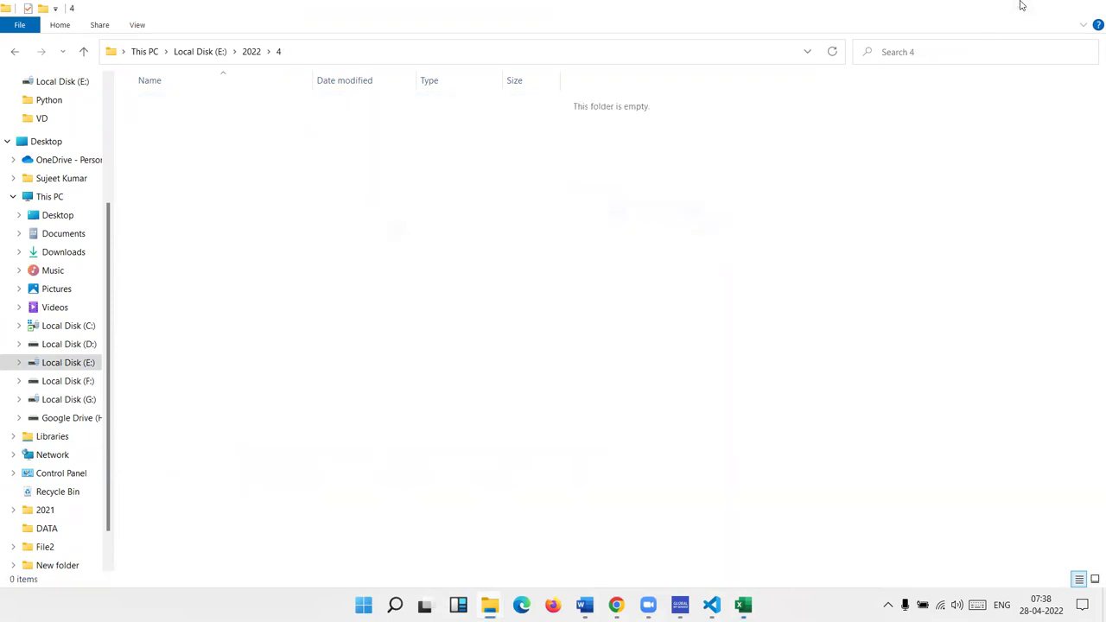
{"action": "left_click", "coordinate": [1020, 8]}
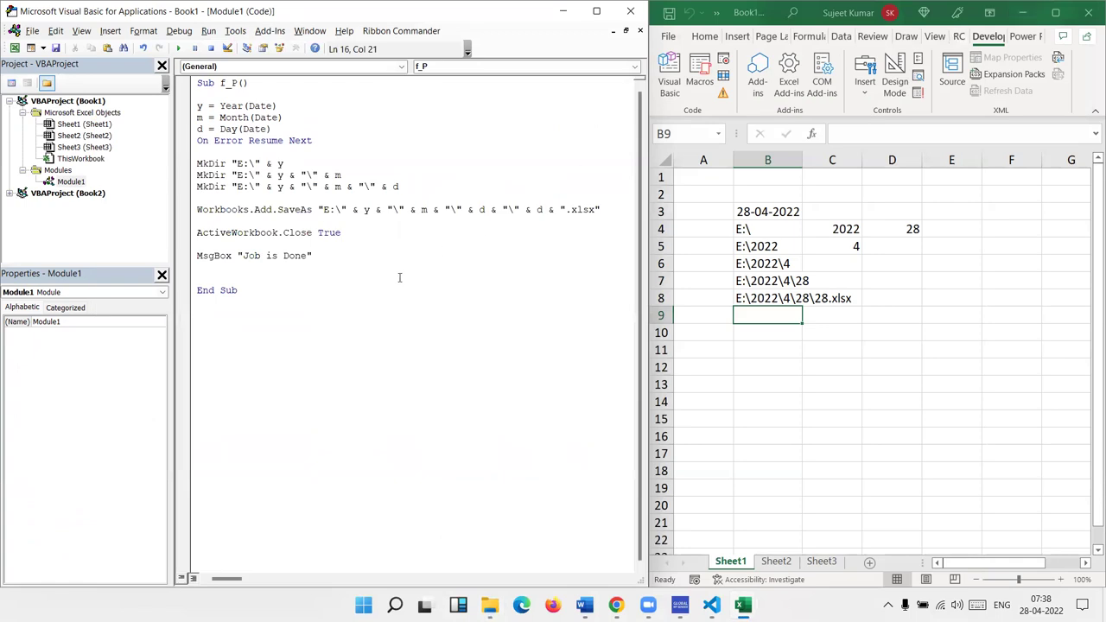
Step: Start Step Into on f_P and step through the year, month and day date lines
{"action": "left_click", "coordinate": [291, 201]}
{"action": "left_click", "coordinate": [181, 34]}
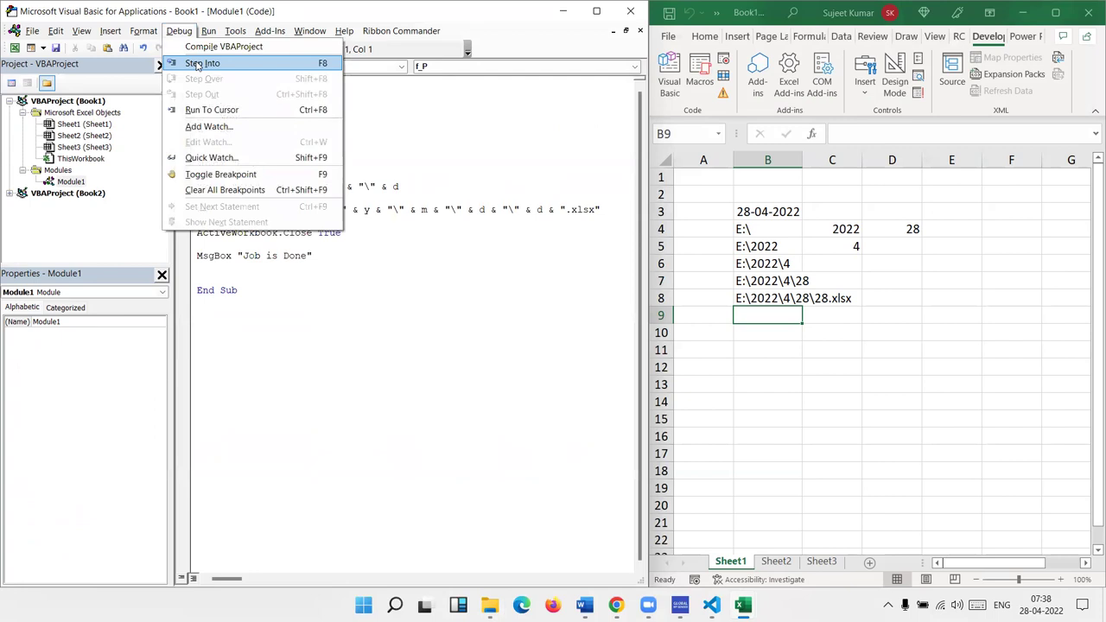
{"action": "left_click", "coordinate": [197, 65]}
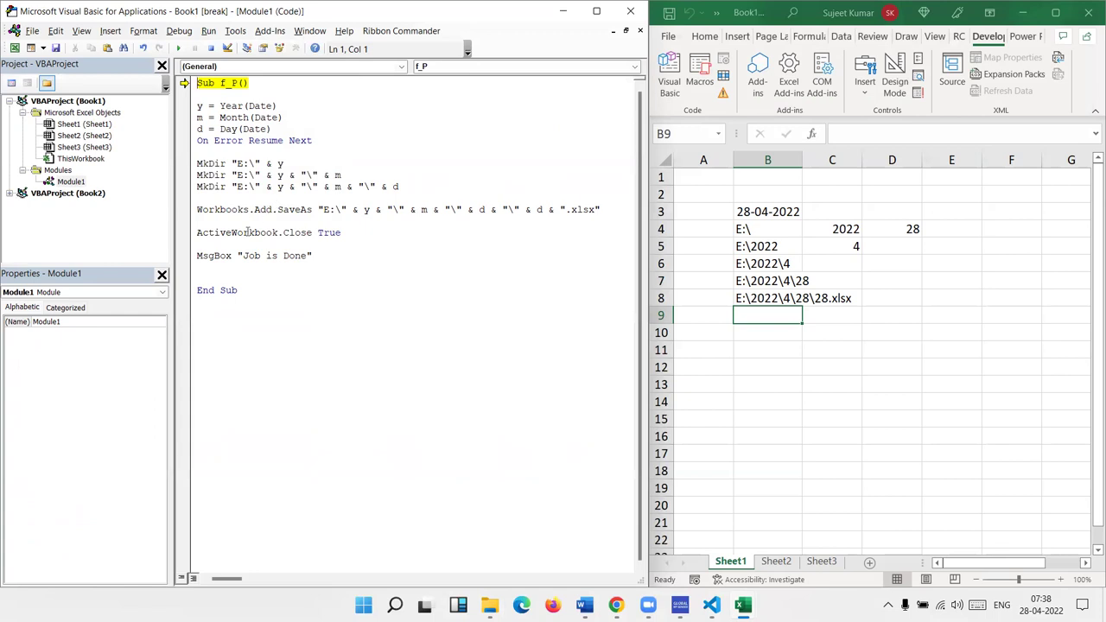
{"action": "key", "text": "F8"}
{"action": "key", "text": "F8"}
{"action": "mouse_move", "coordinate": [200, 106]}
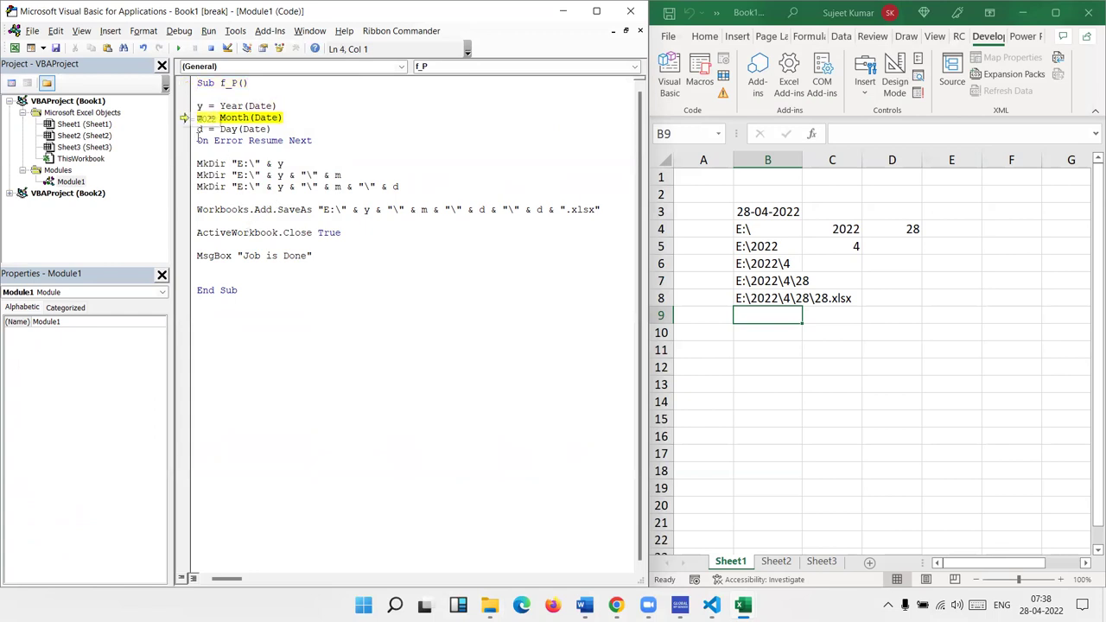
{"action": "key", "text": "F8"}
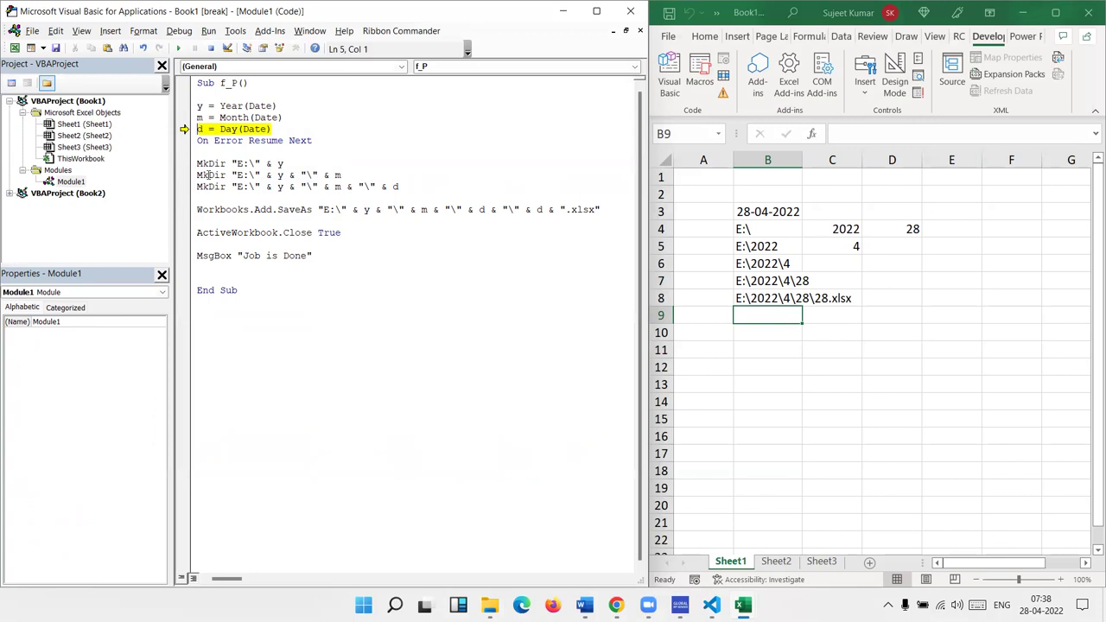
{"action": "key", "text": "F8"}
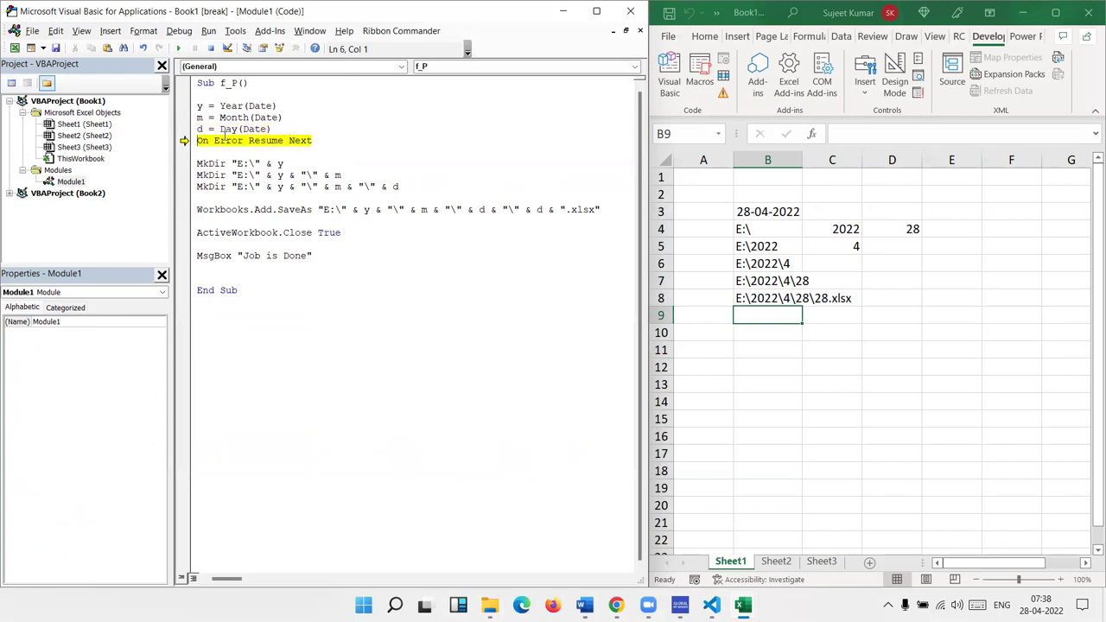
{"action": "left_click", "coordinate": [178, 31]}
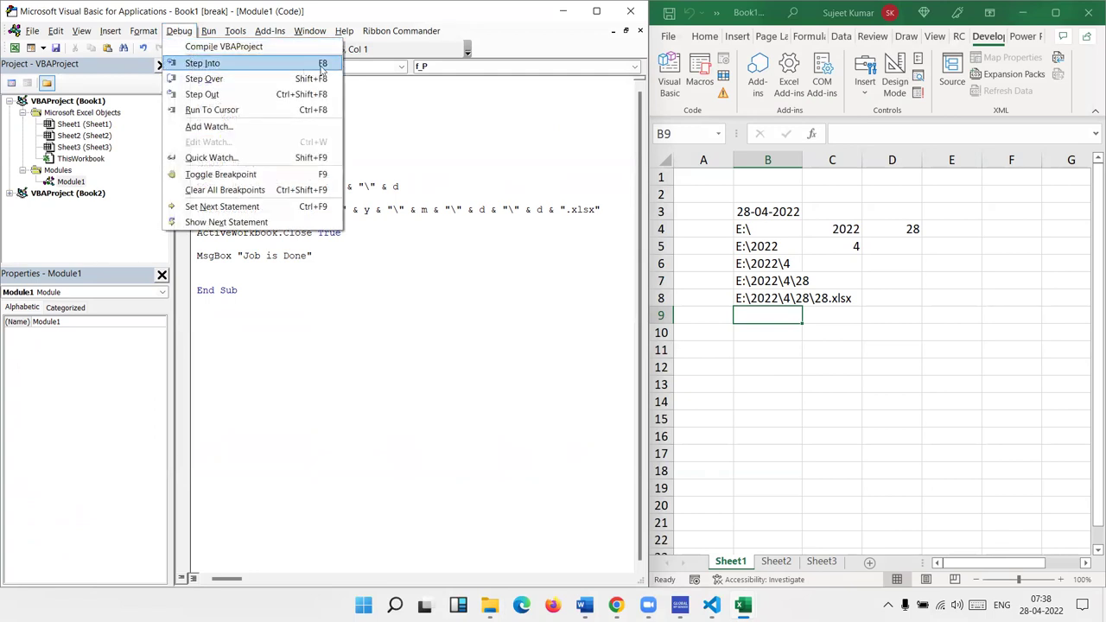
{"action": "left_click", "coordinate": [408, 201]}
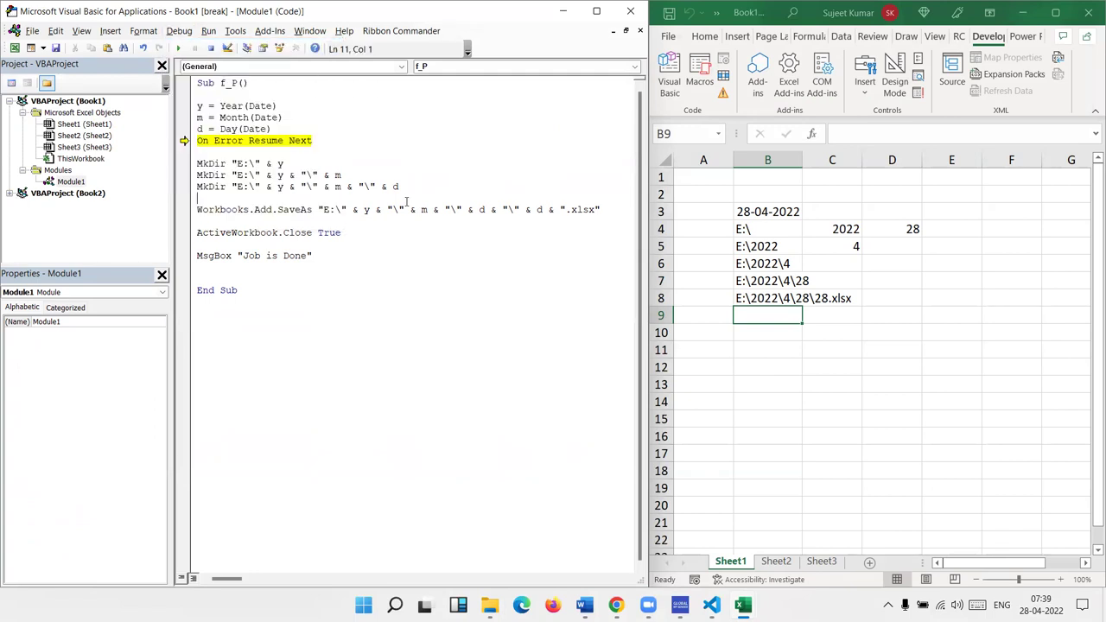
Step: Step through On Error, the three MkDir lines, and saving and closing workbook 28
{"action": "key", "text": "F8"}
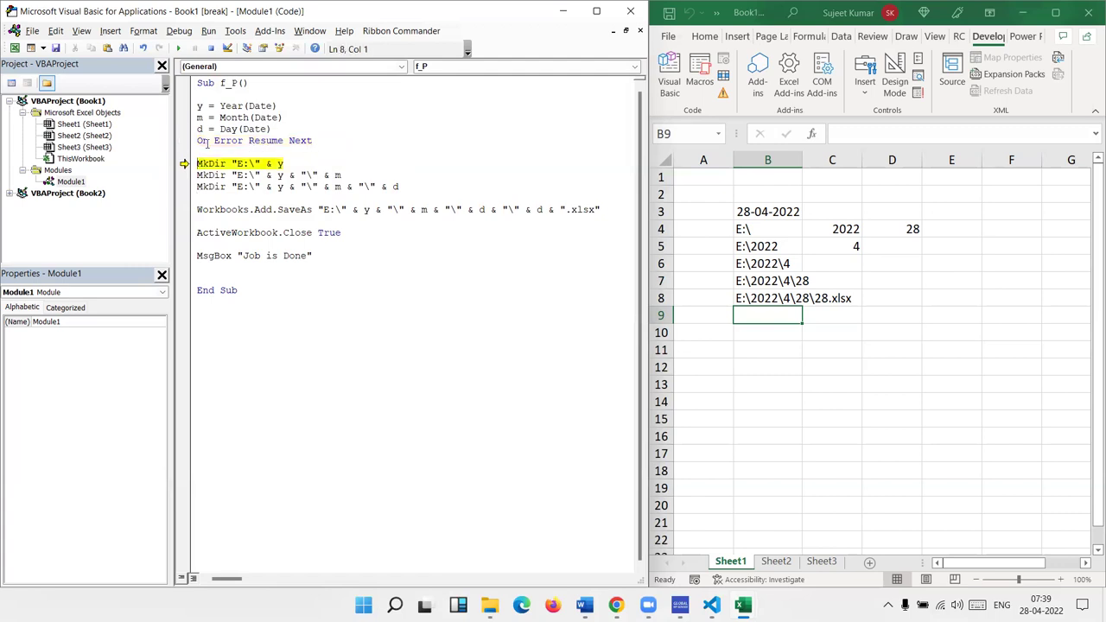
{"action": "key", "text": "F8"}
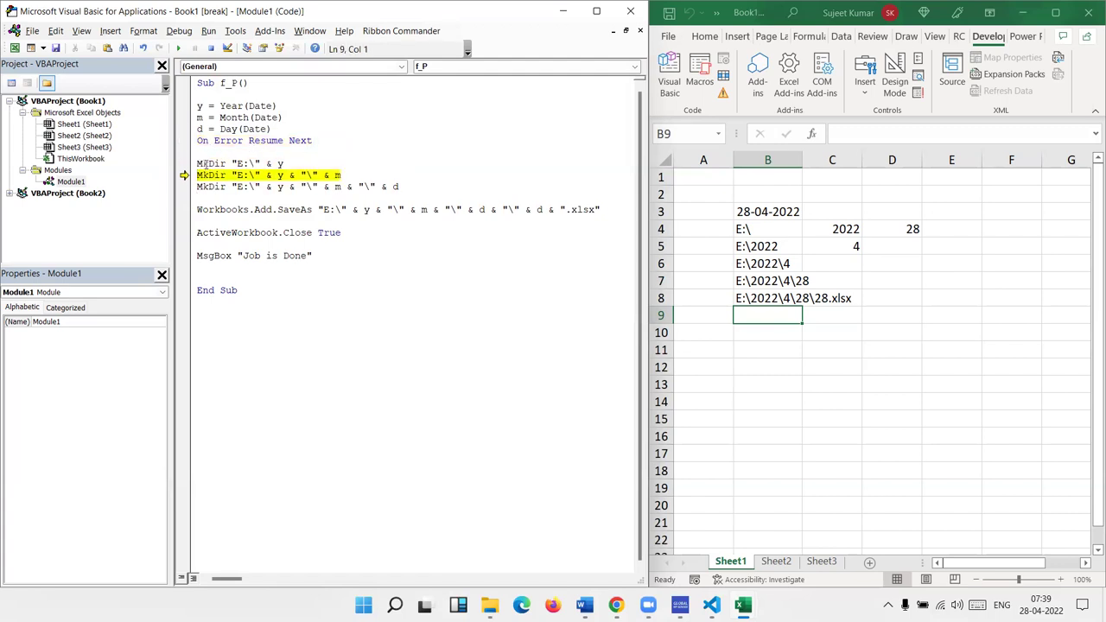
{"action": "key", "text": "F8"}
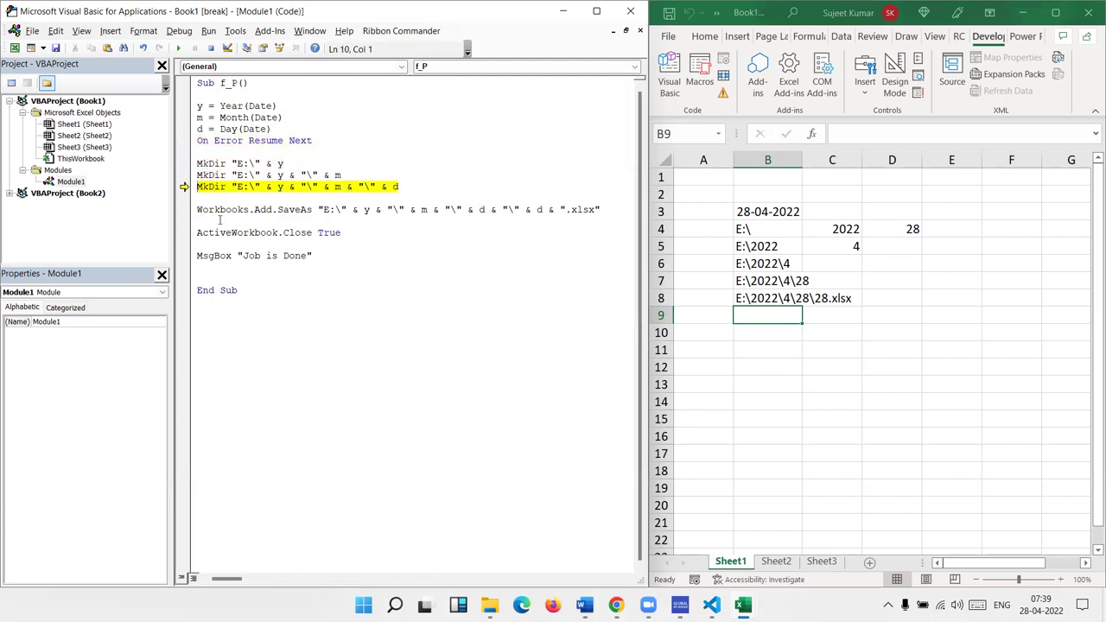
{"action": "left_click_drag", "start_coordinate": [342, 176], "coordinate": [179, 166]}
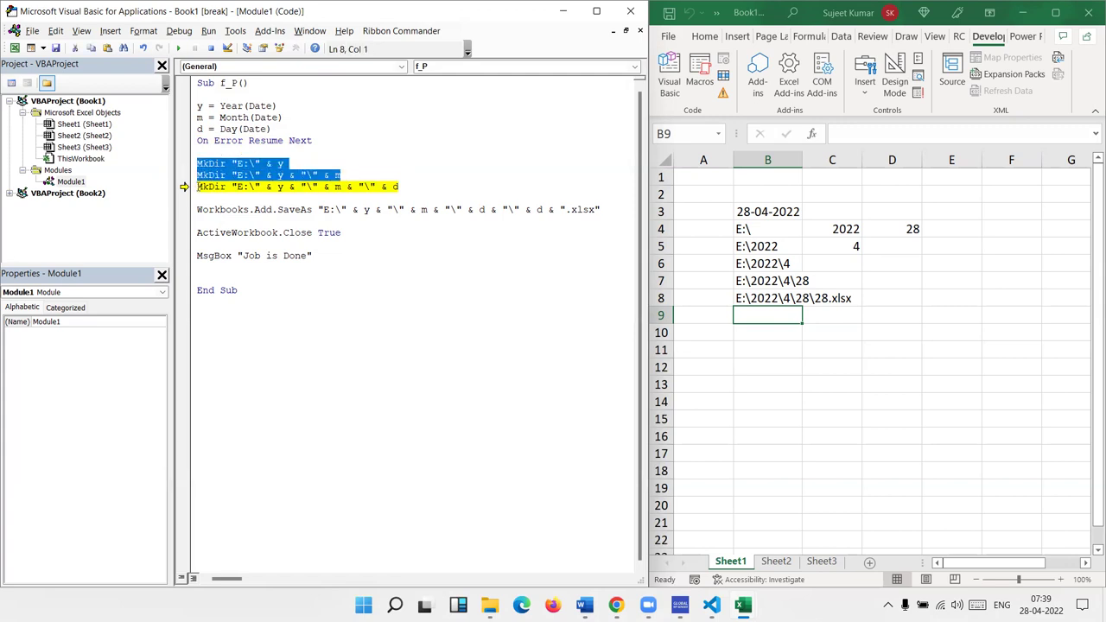
{"action": "left_click", "coordinate": [198, 189]}
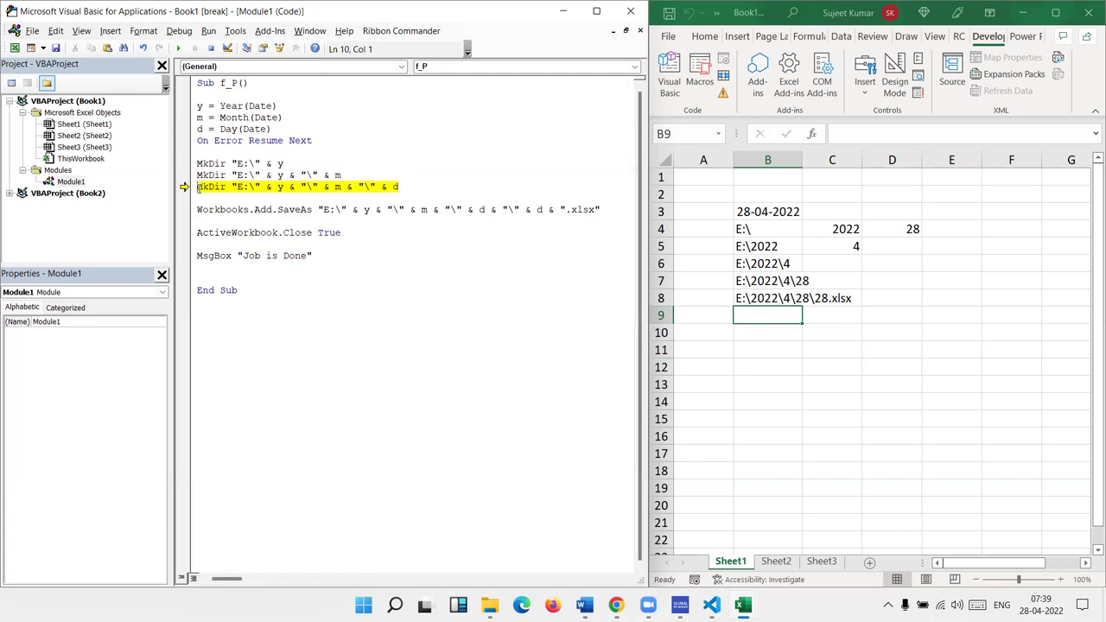
{"action": "key", "text": "F8"}
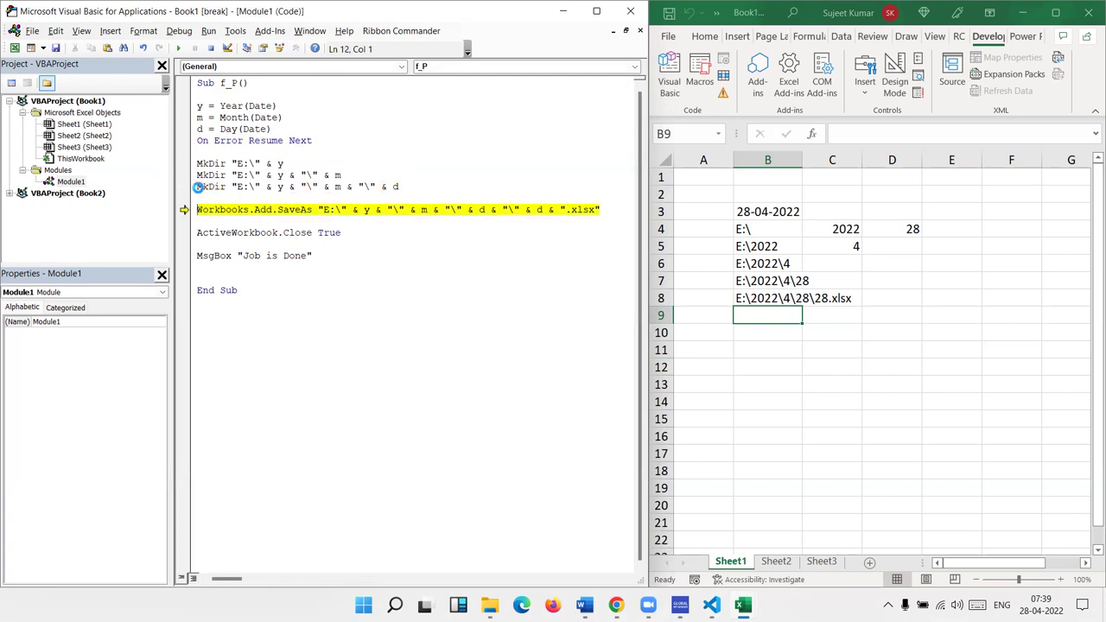
{"action": "key", "text": "F8"}
{"action": "key", "text": "F8"}
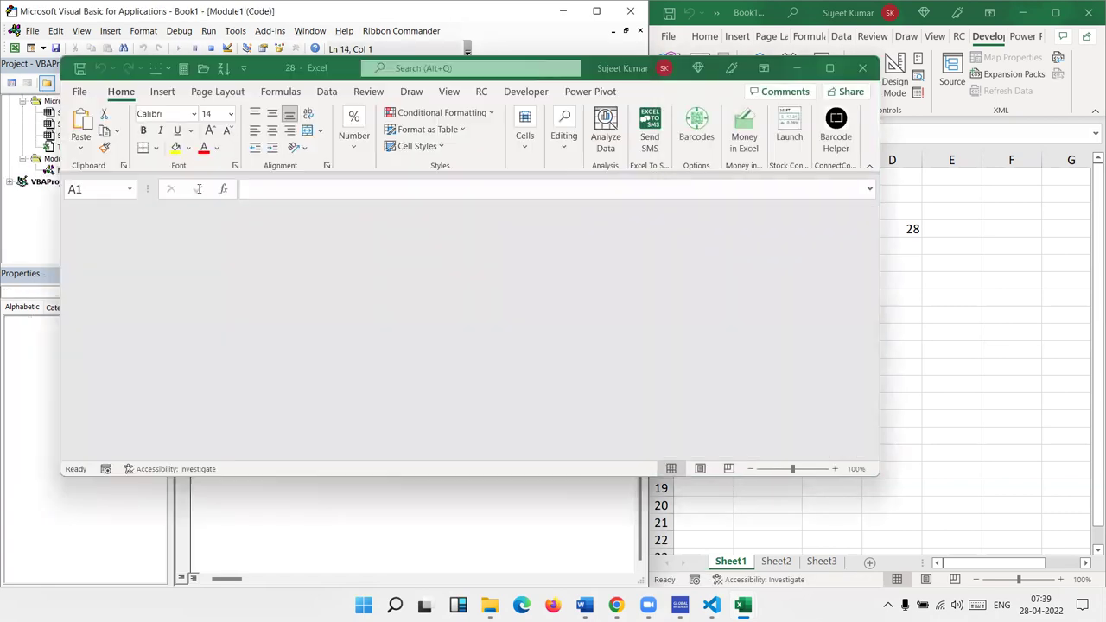
{"action": "key", "text": "F8"}
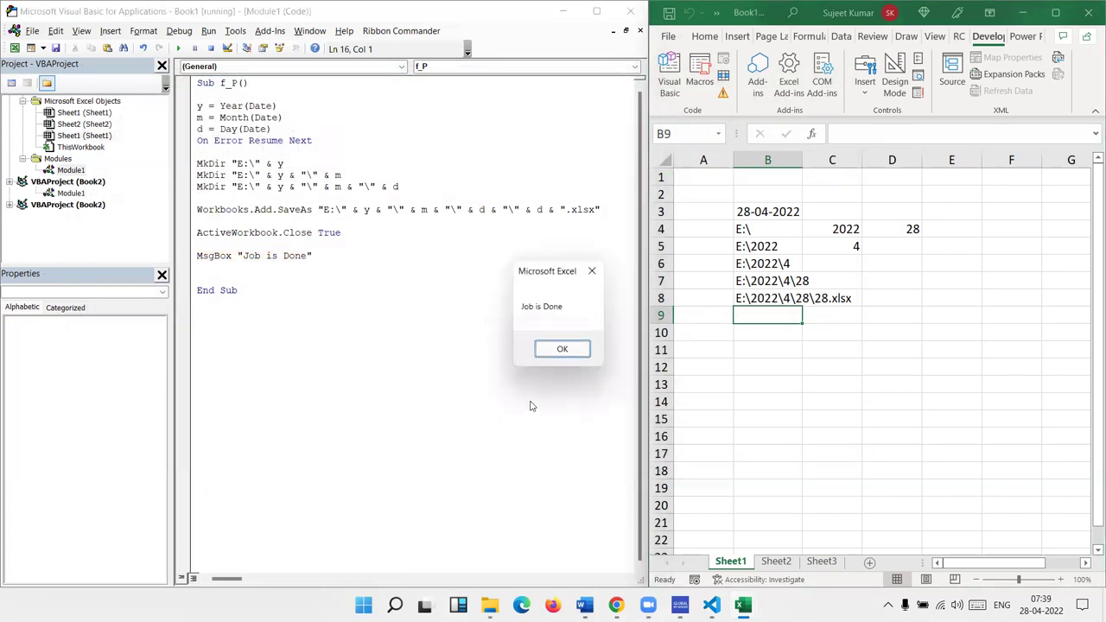
Step: Dismiss the 'Job is Done' message, reset the macro, and select all Module1 code
{"action": "left_click", "coordinate": [568, 351]}
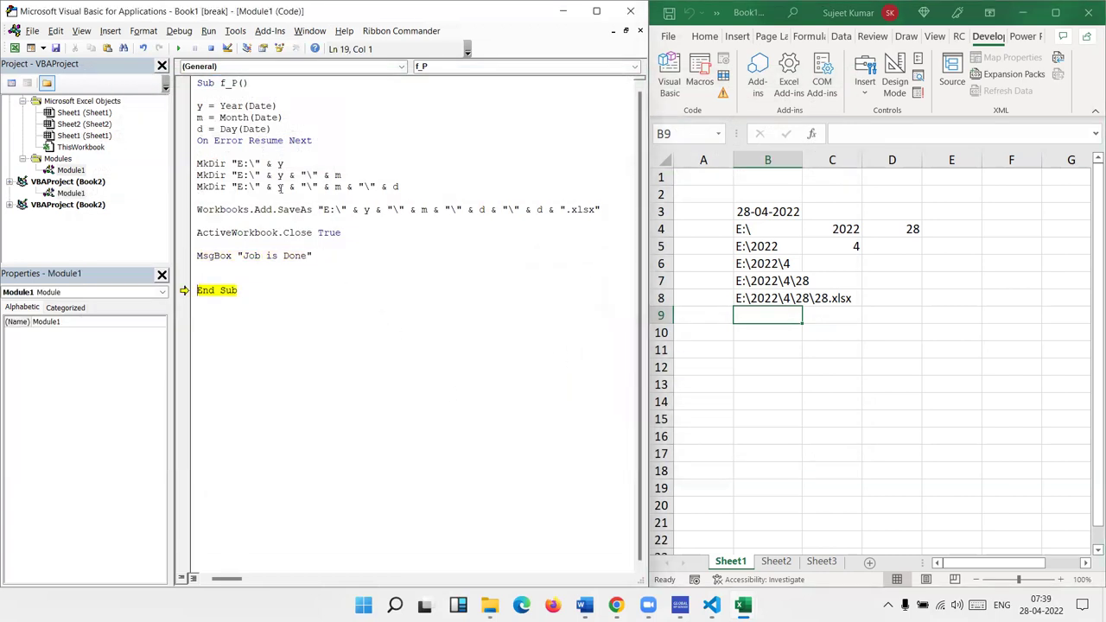
{"action": "left_click", "coordinate": [211, 48]}
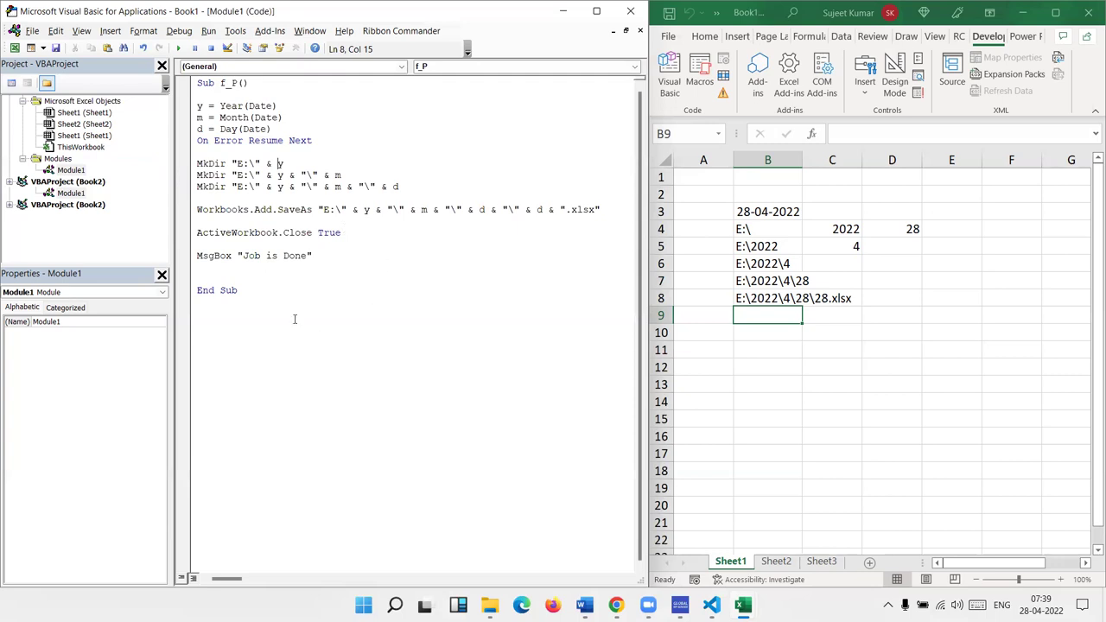
{"action": "left_click_drag", "start_coordinate": [294, 313], "coordinate": [93, 87]}
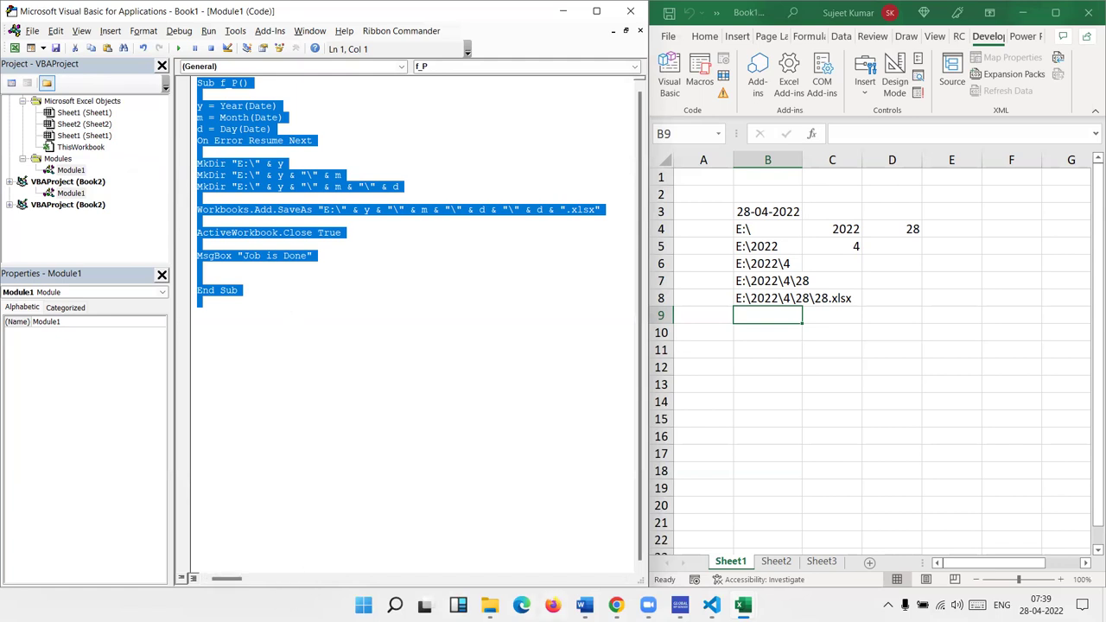
Step: Paste the copied f_P macro code into the contact's WhatsApp Web chat and send it
{"action": "mouse_move", "coordinate": [617, 605]}
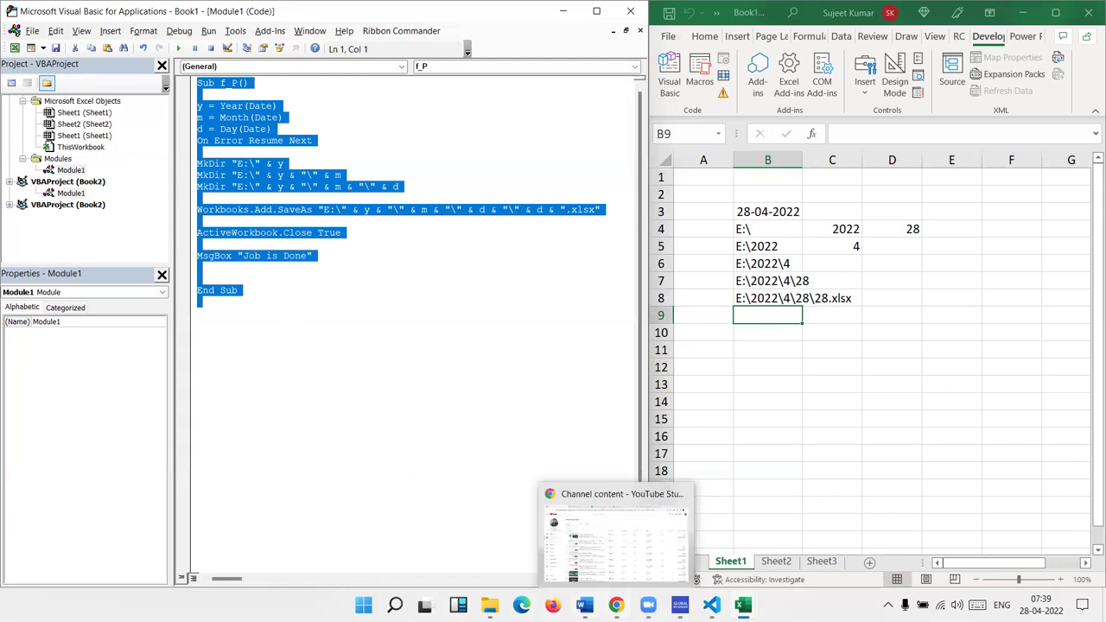
{"action": "left_click", "coordinate": [615, 540]}
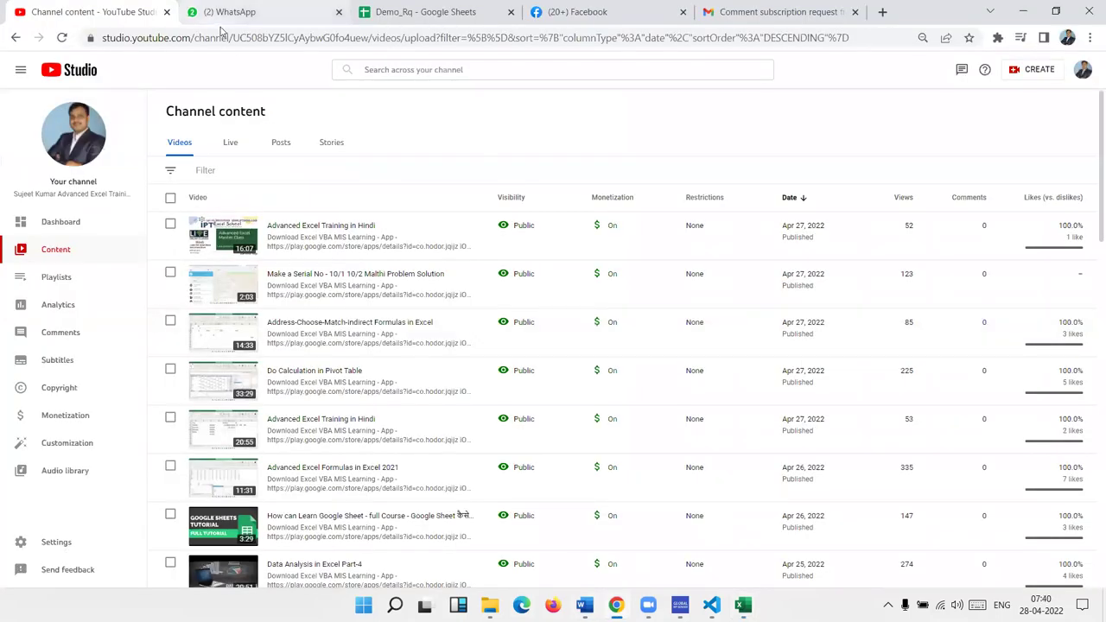
{"action": "left_click", "coordinate": [219, 17]}
{"action": "left_click", "coordinate": [187, 337]}
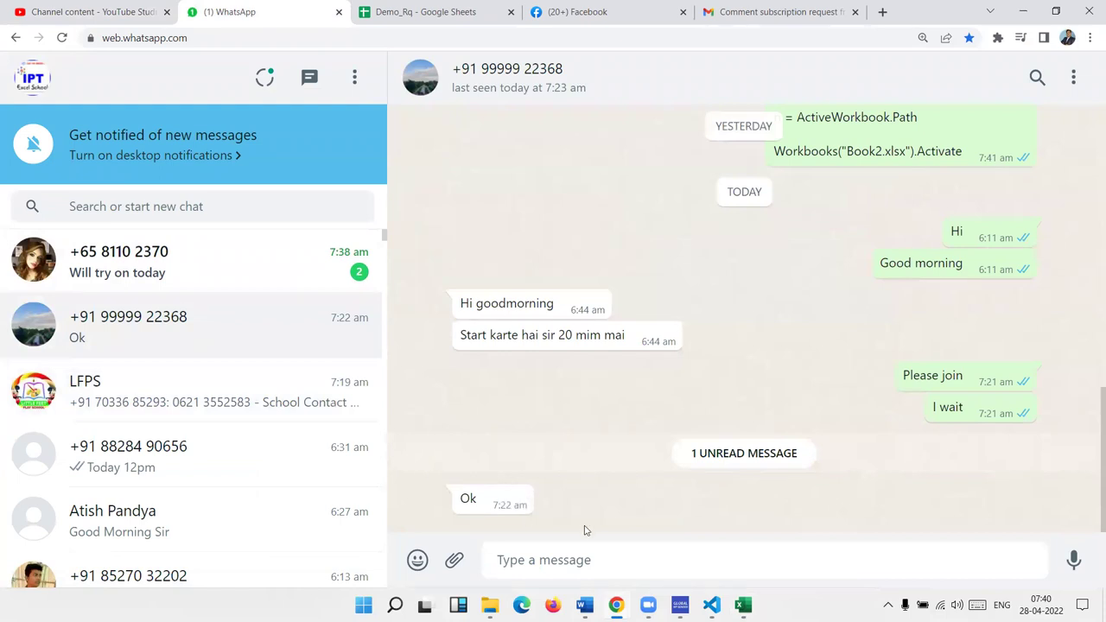
{"action": "left_click", "coordinate": [568, 558]}
{"action": "key", "text": "ctrl+v"}
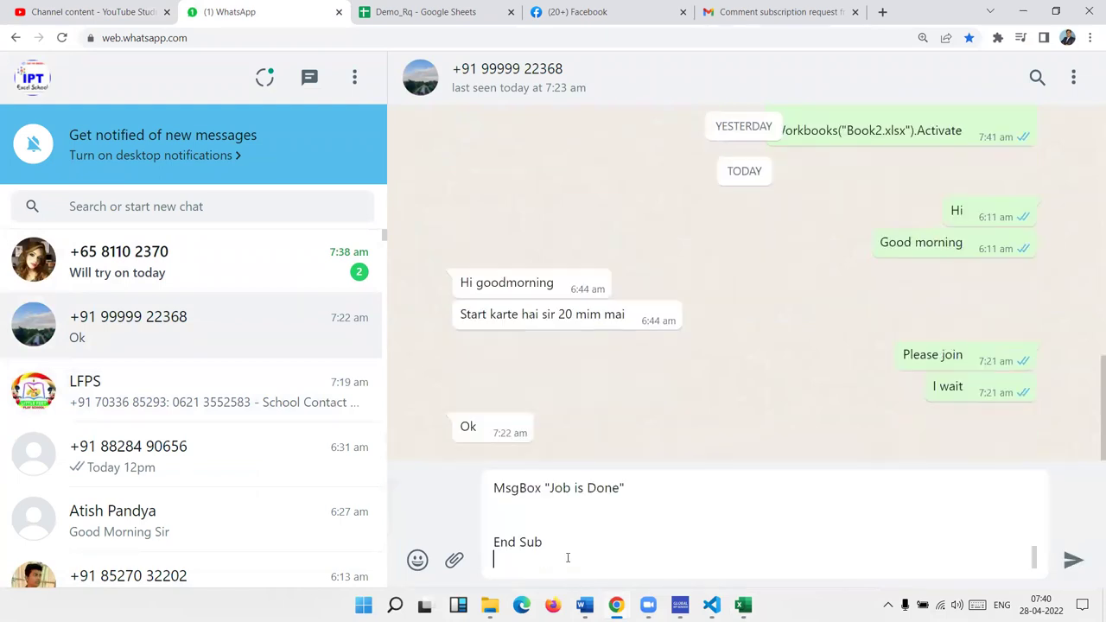
{"action": "key", "text": "Return"}
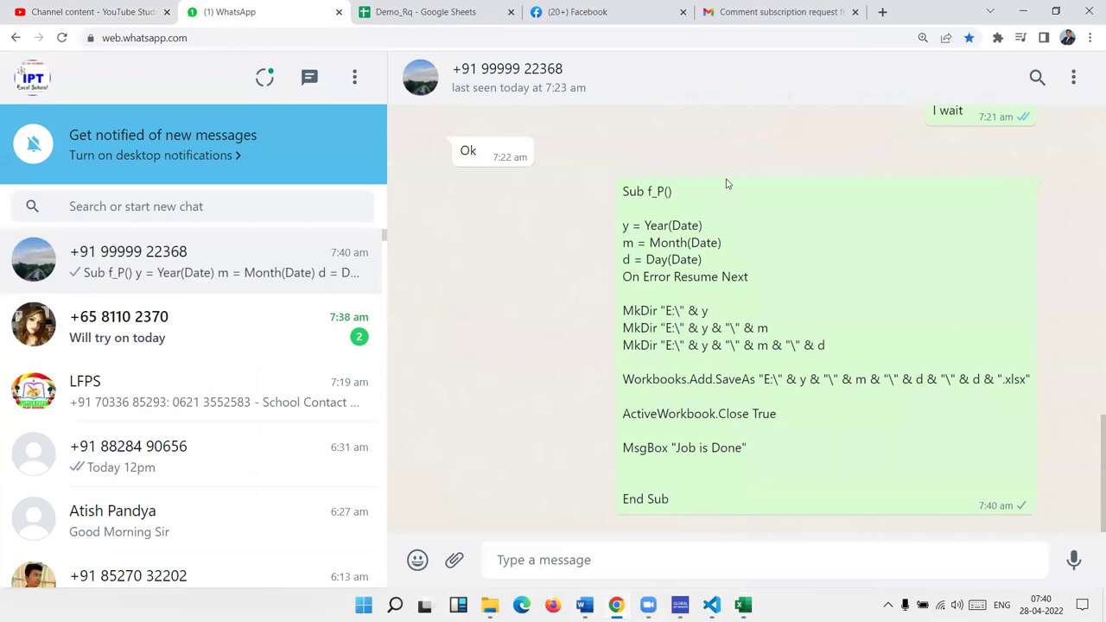